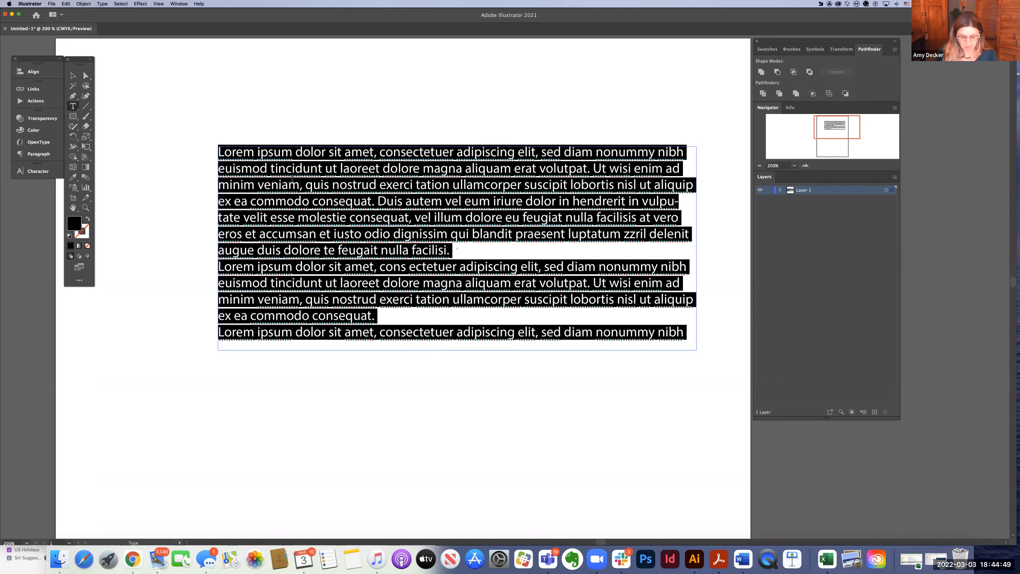
Step: Replace the placeholder text in the text frame with "Milwaukee"
type("Milwaukee")
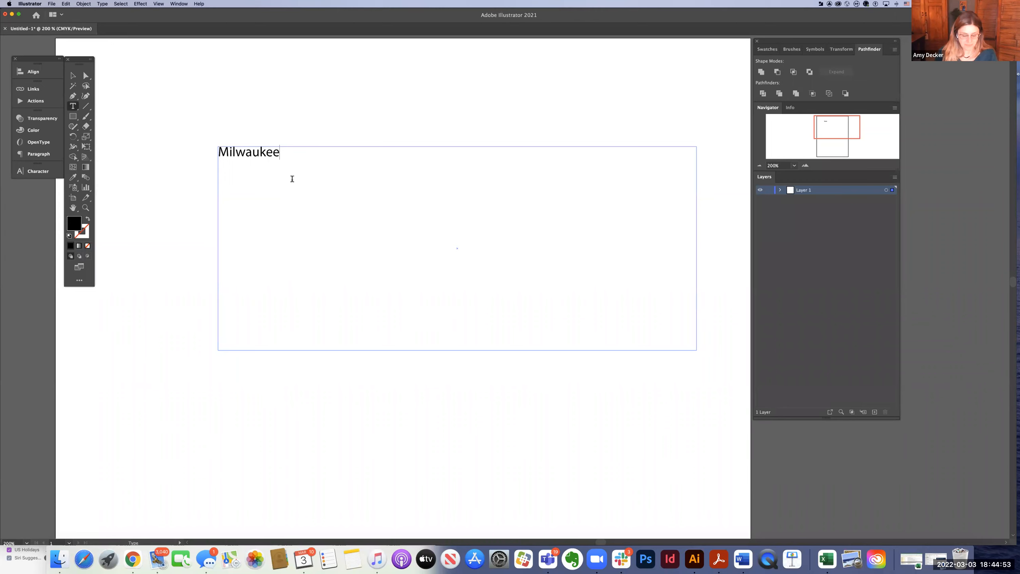
key("super+a")
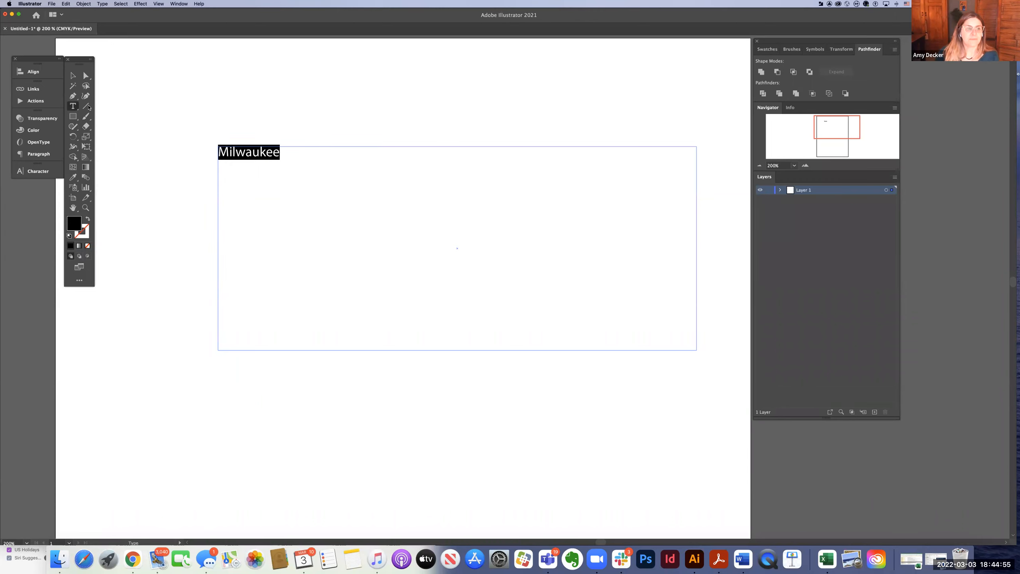
left_click(73, 106)
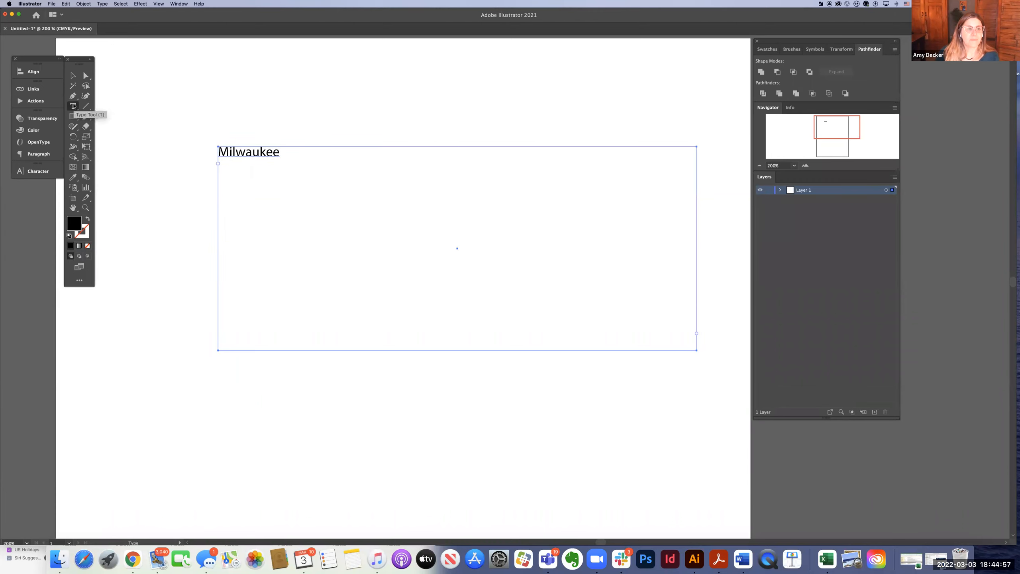
left_click(73, 106)
left_click(73, 106)
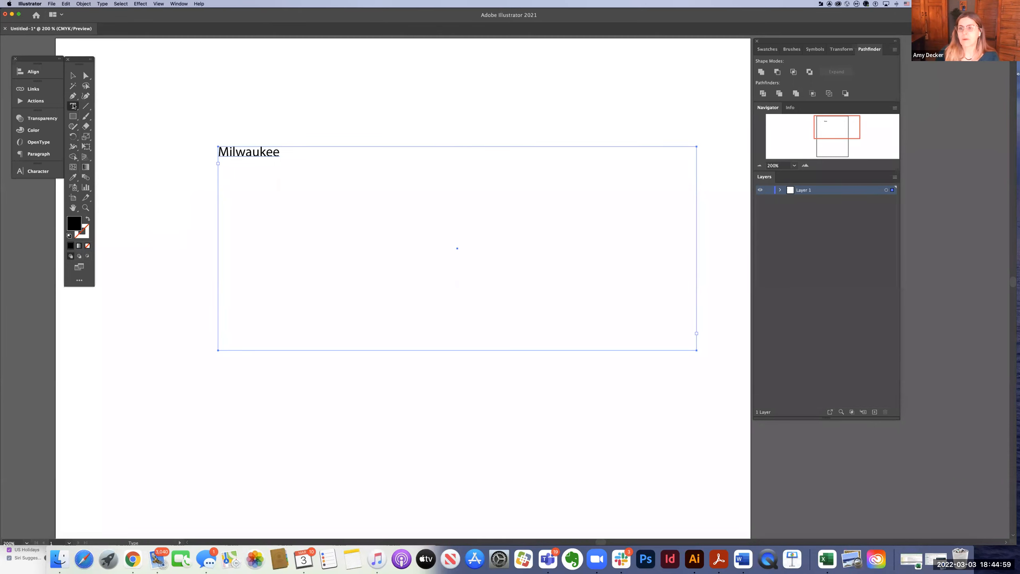
left_click(177, 3)
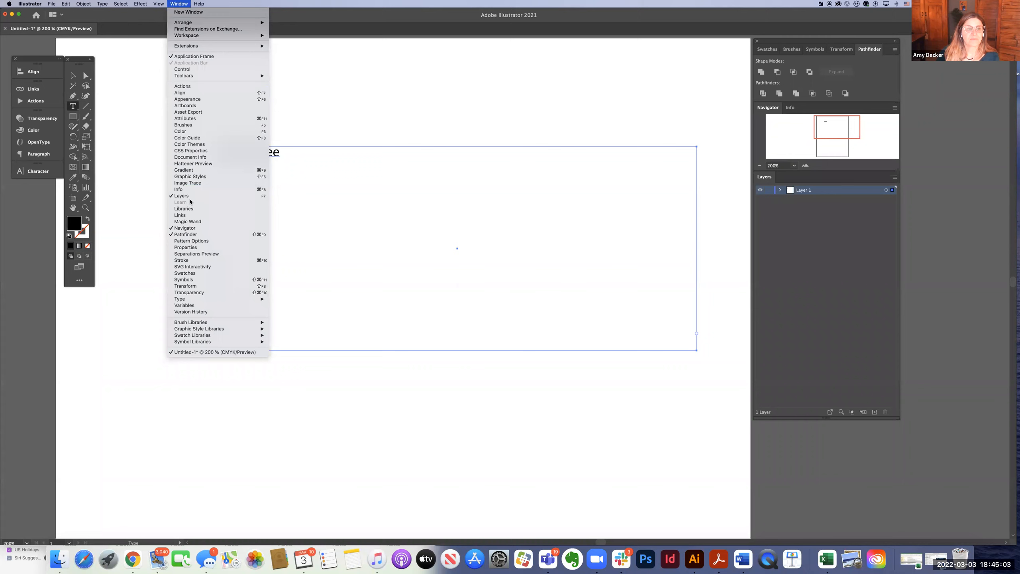
mouse_move(102, 4)
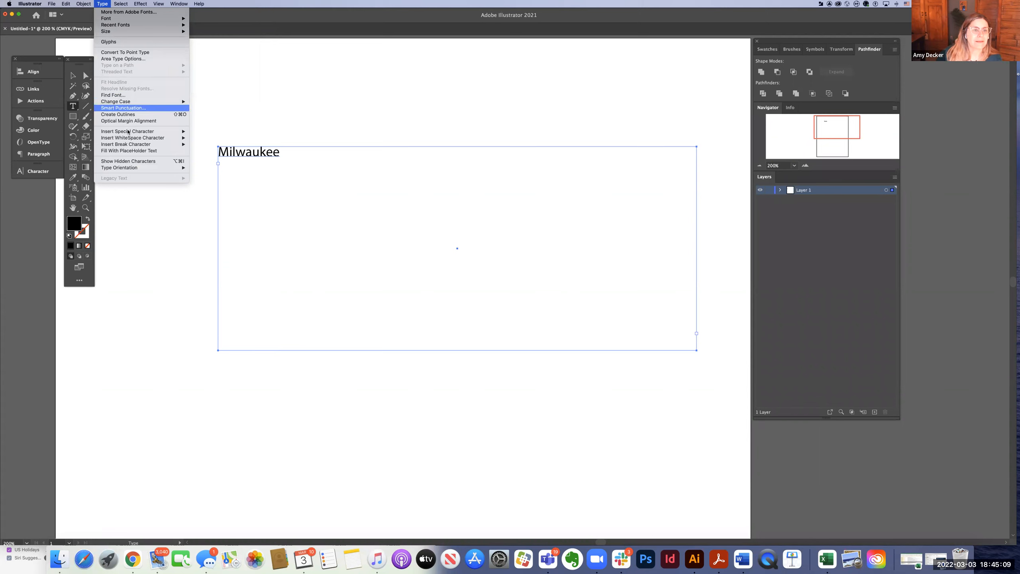
mouse_move(128, 131)
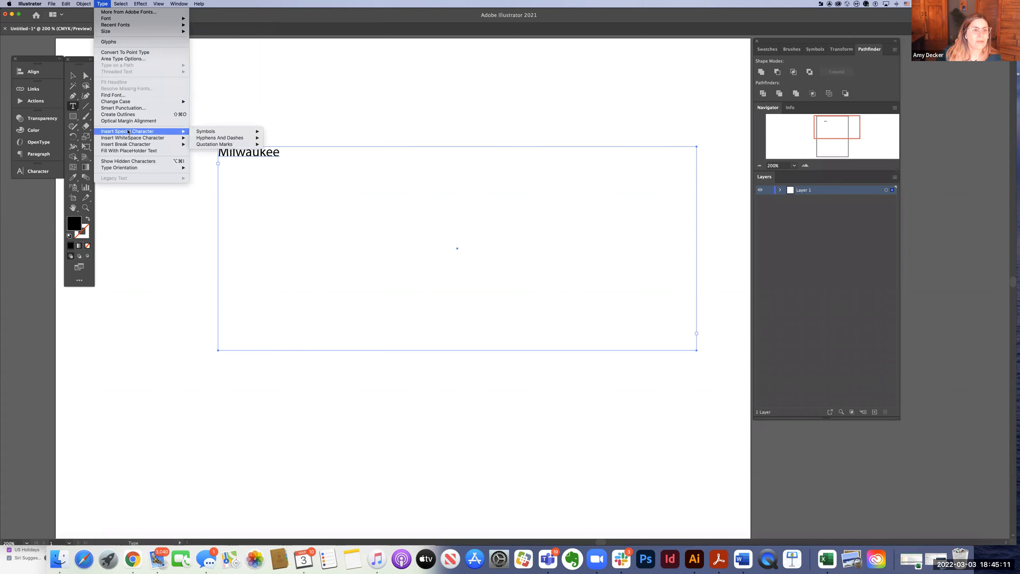
Step: Change the font of the word Milwaukee to Bodoni 72 in the Bold style
left_click(34, 172)
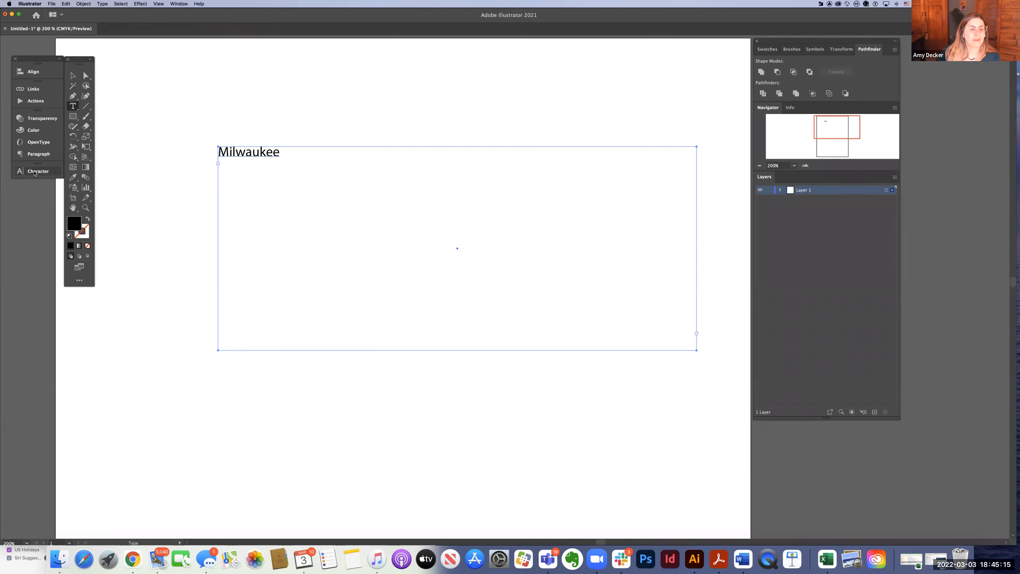
left_click(34, 172)
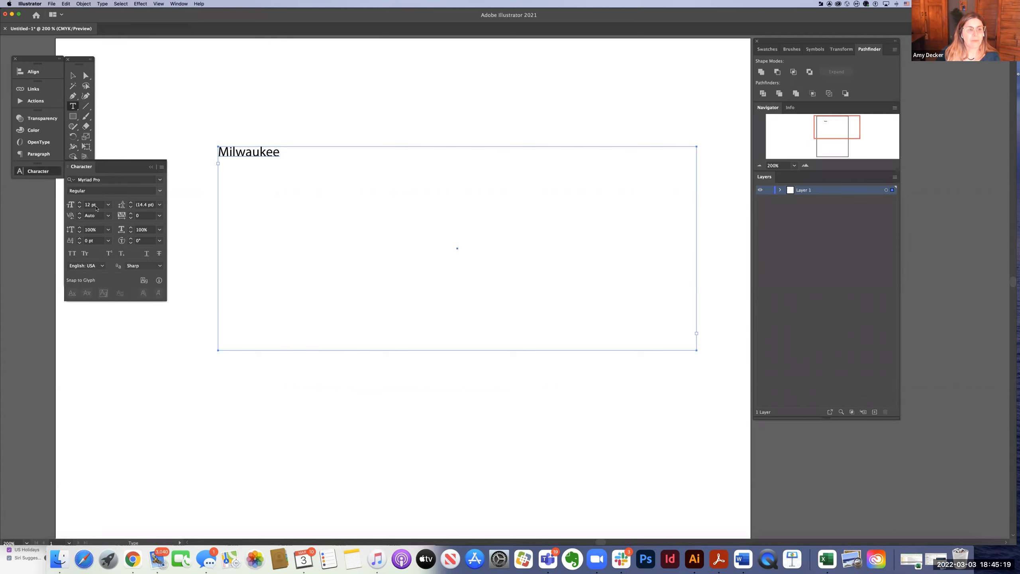
left_click(160, 181)
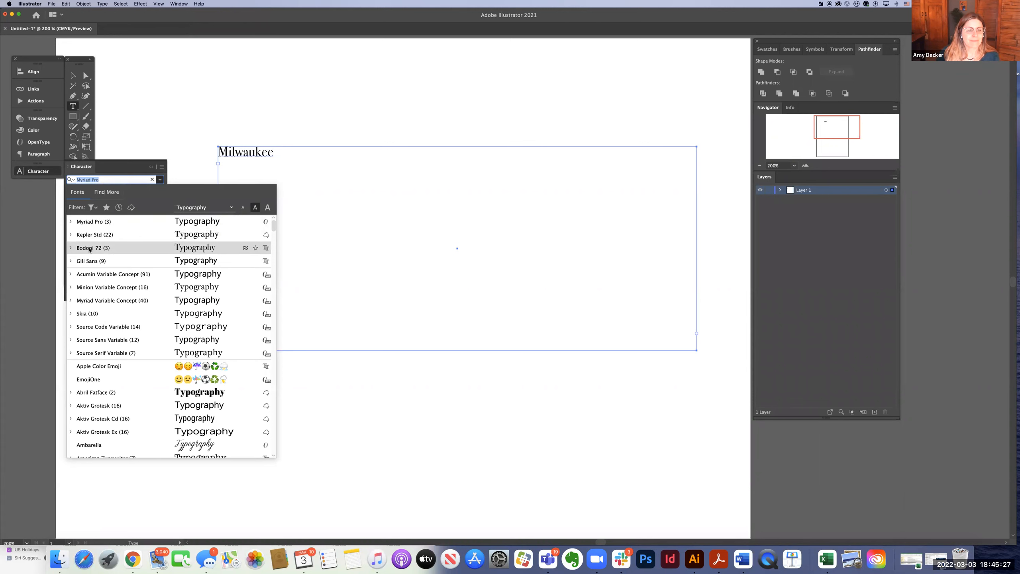
left_click(89, 249)
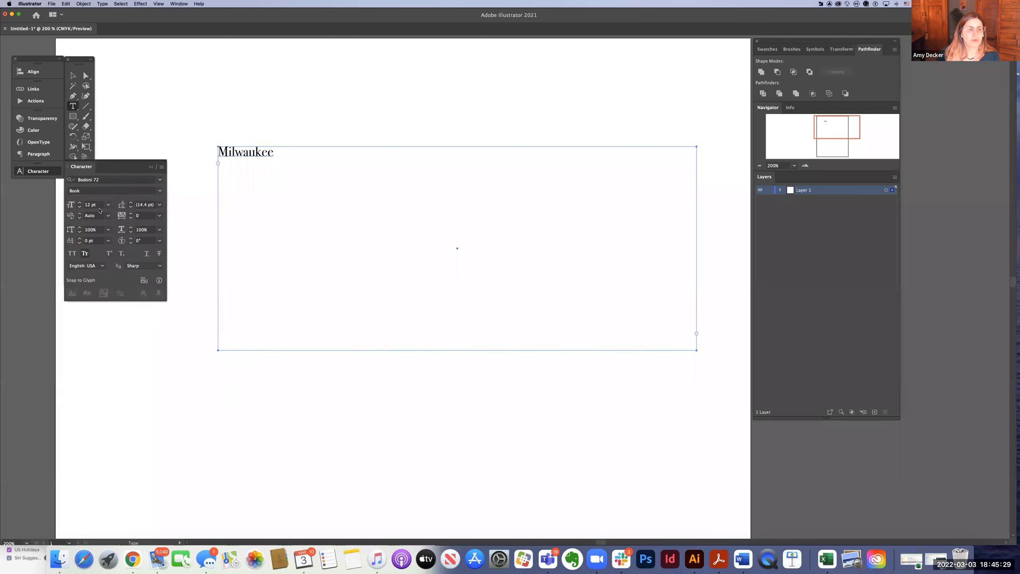
left_click(159, 191)
left_click(154, 193)
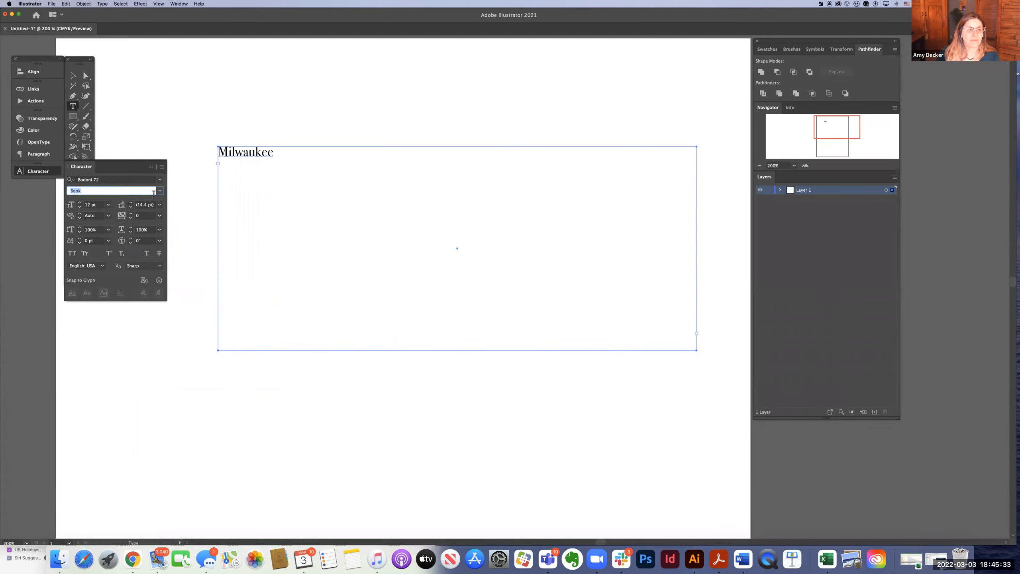
left_click(161, 192)
left_click(149, 218)
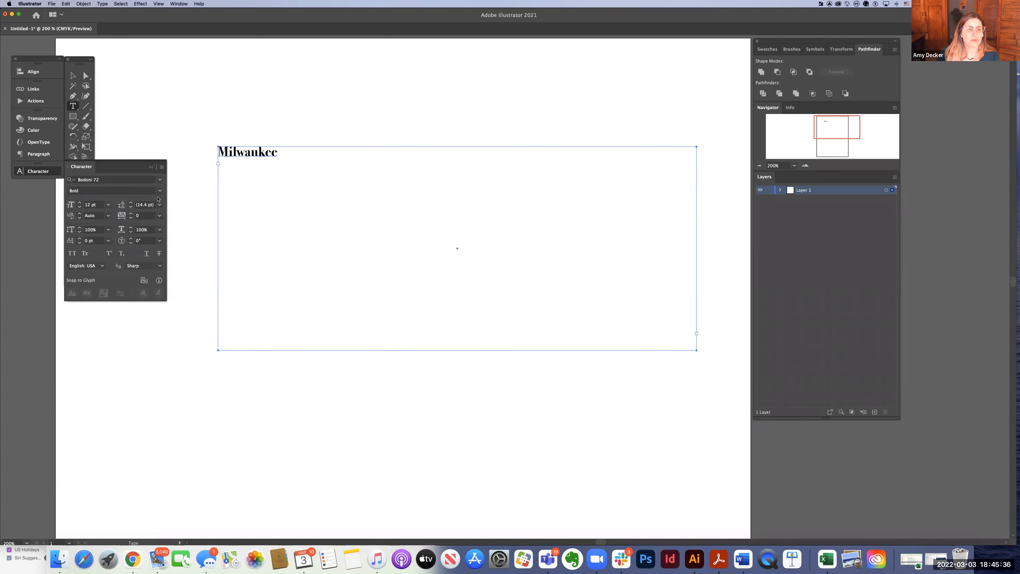
Step: Enlarge the word Milwaukee to a font size of 100 pt
left_click(109, 205)
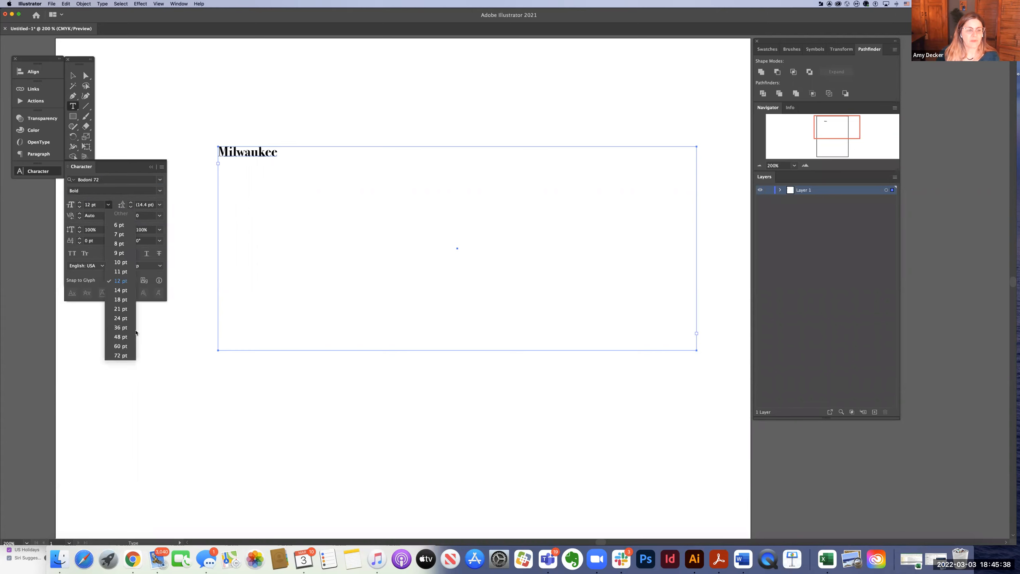
left_click(125, 356)
left_click(87, 206)
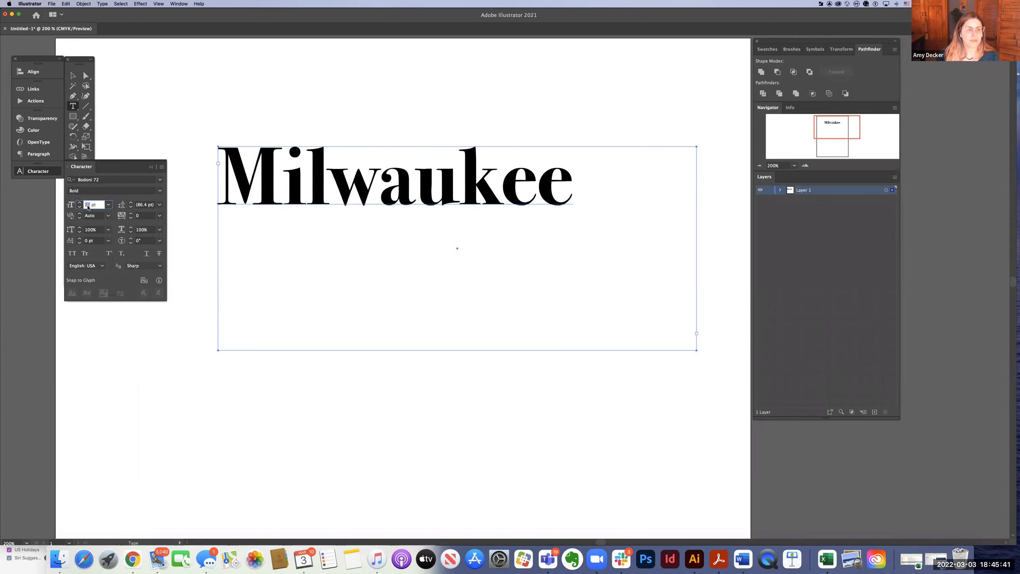
type("0")
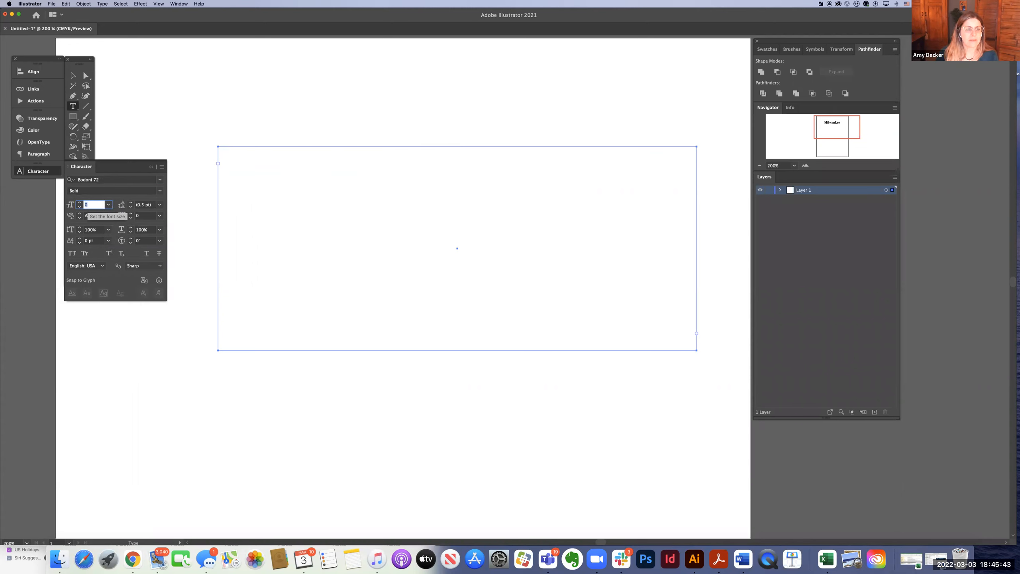
type("100")
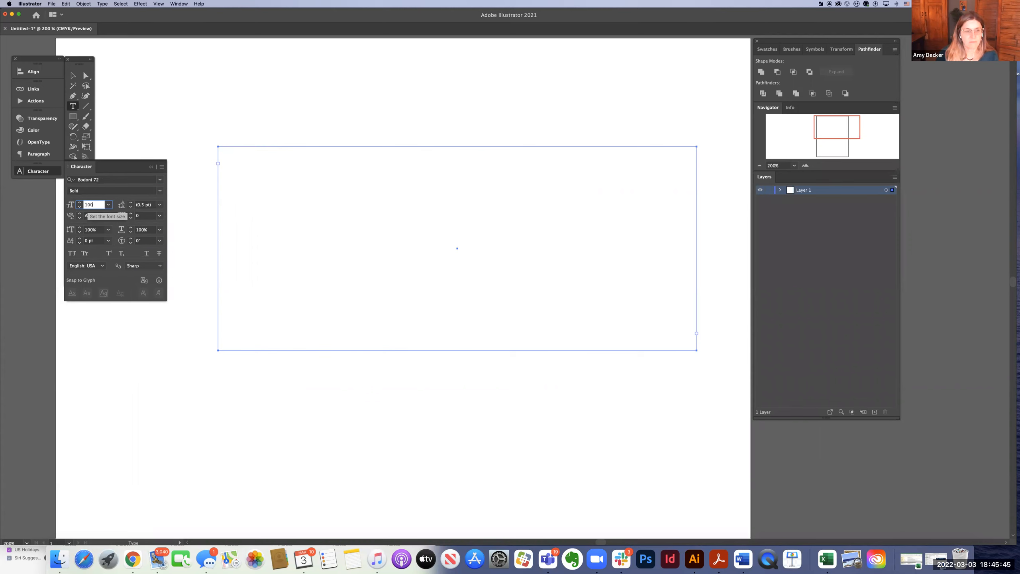
key("Return")
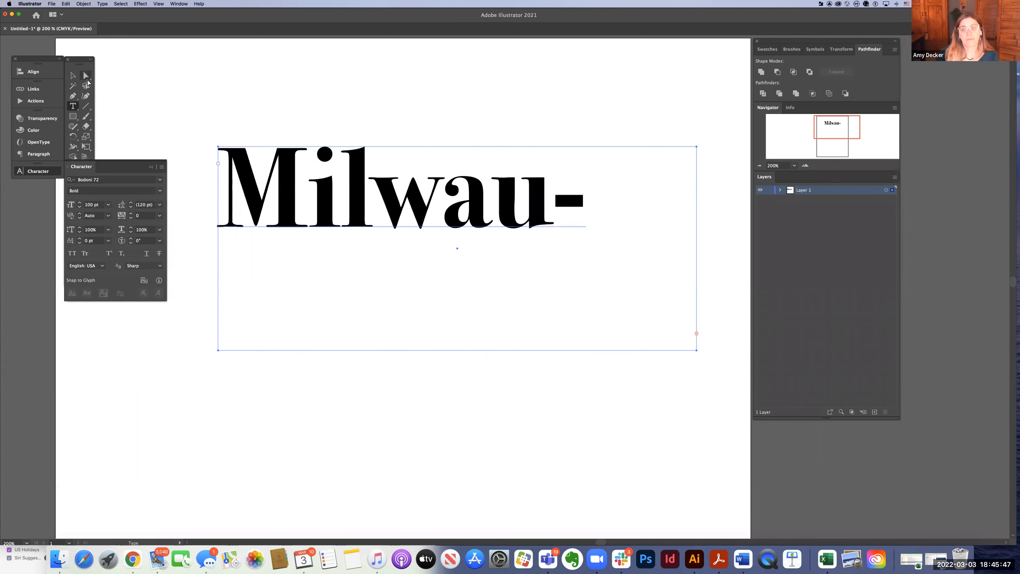
Step: Widen the text frame until Milwaukee fits on one line without hyphenation, and shift the frame slightly to the left
left_click(87, 78)
left_click(699, 221)
left_click_drag(707, 223, 751, 223)
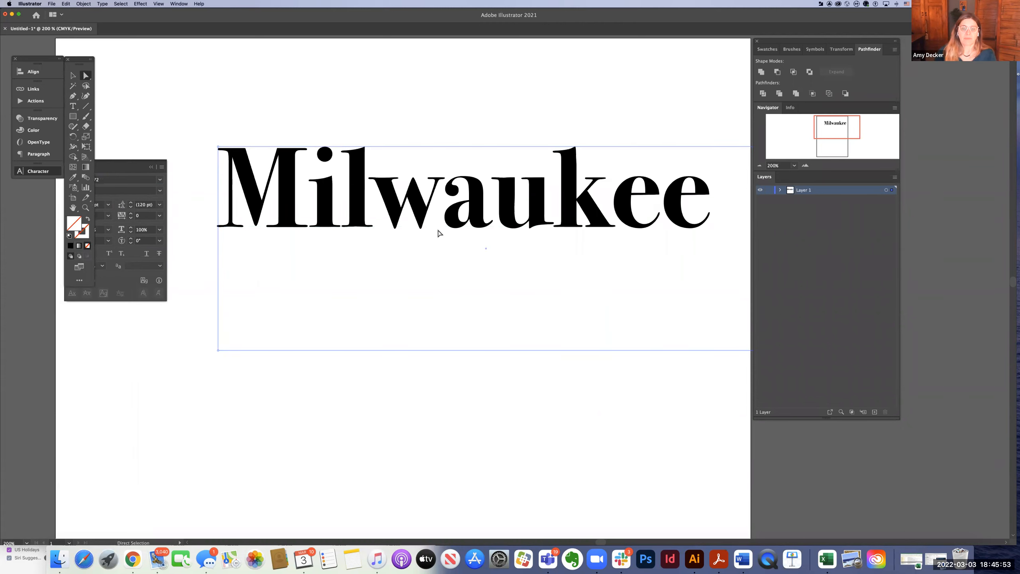
left_click_drag(437, 228, 417, 232)
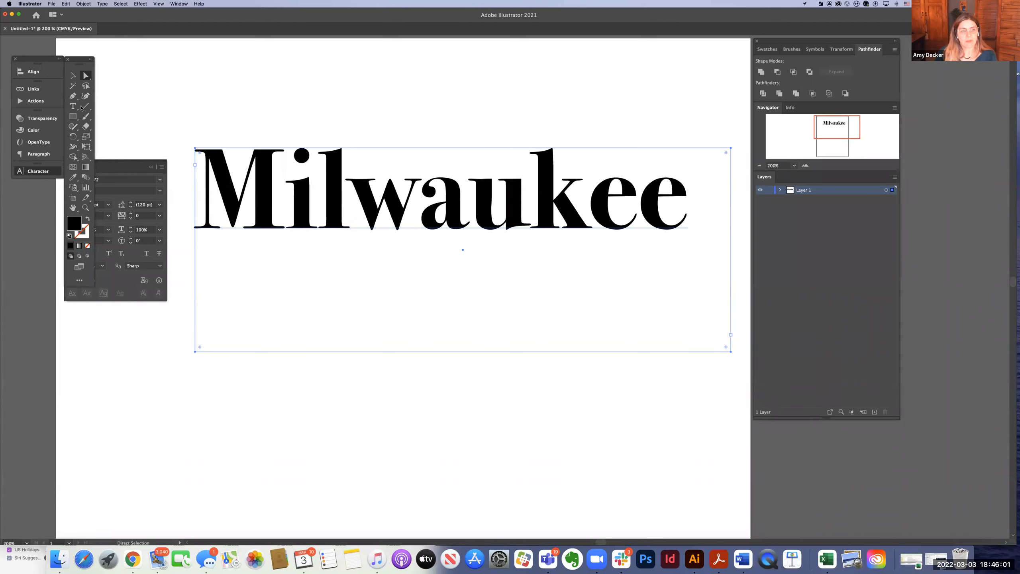
left_click(73, 76)
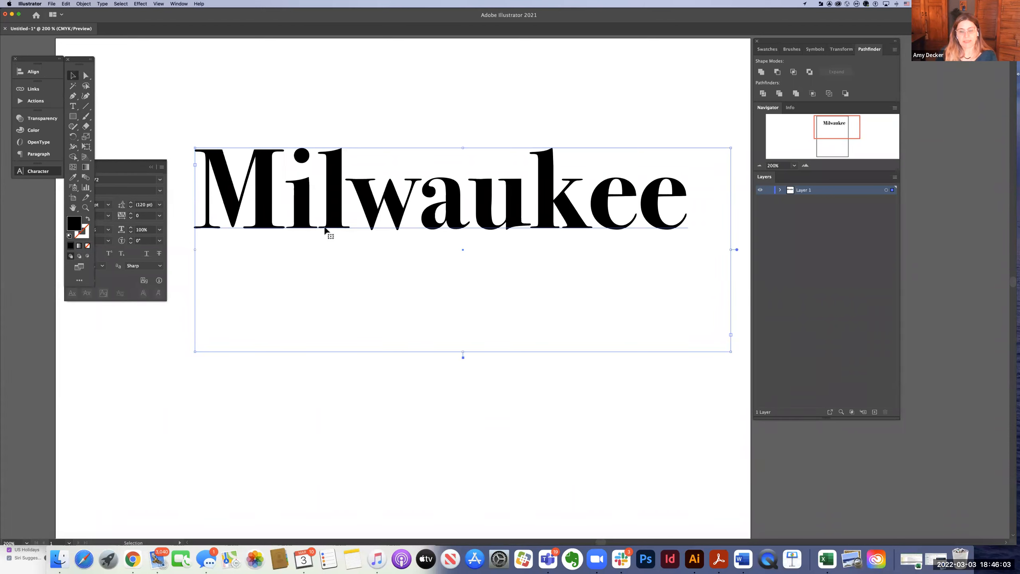
left_click_drag(329, 224, 332, 223)
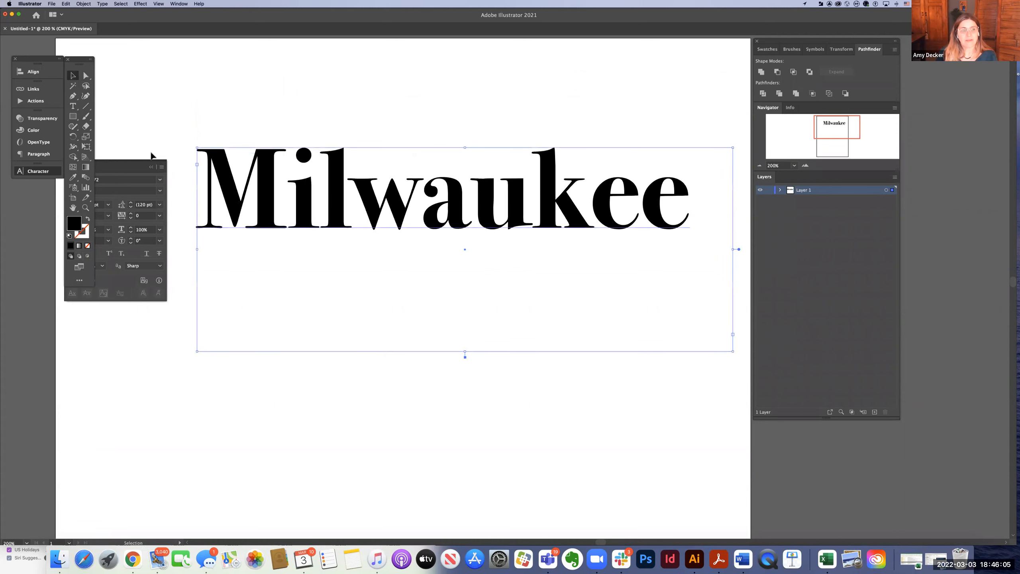
Step: Select the letters "lw" in Milwaukee and loosen their tracking to 40
left_click(76, 108)
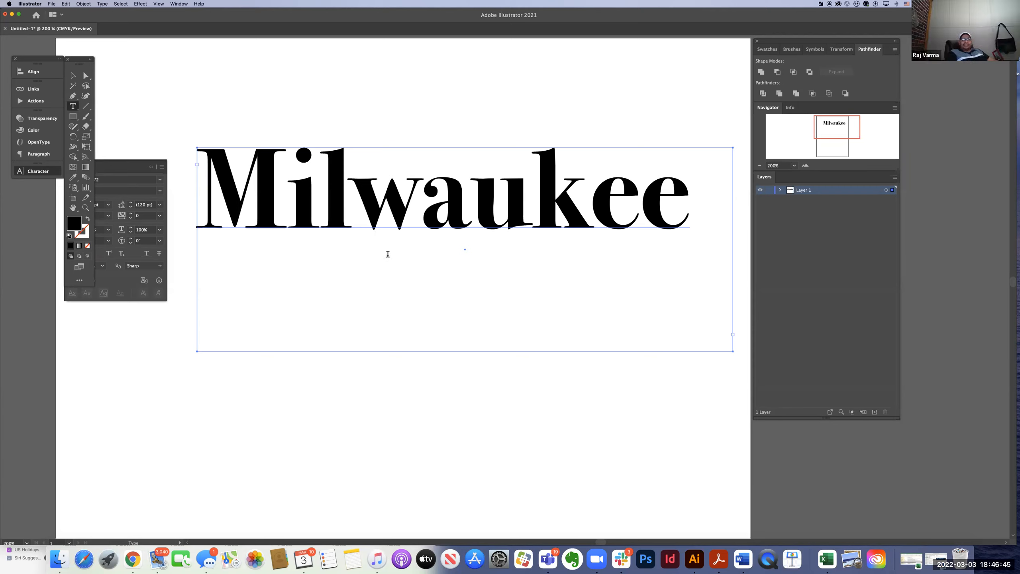
left_click(352, 195)
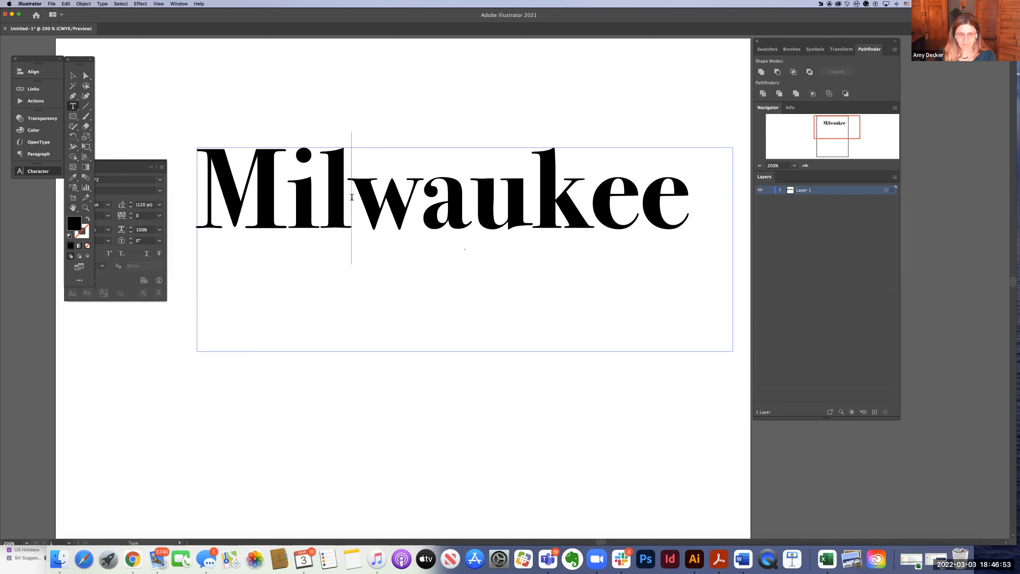
left_click_drag(346, 198, 399, 200)
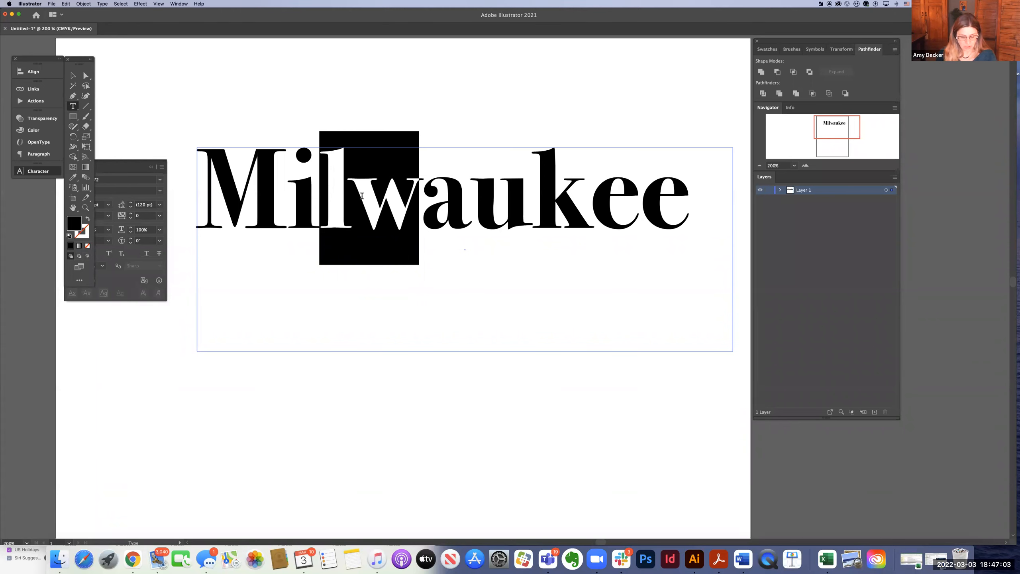
key("super")
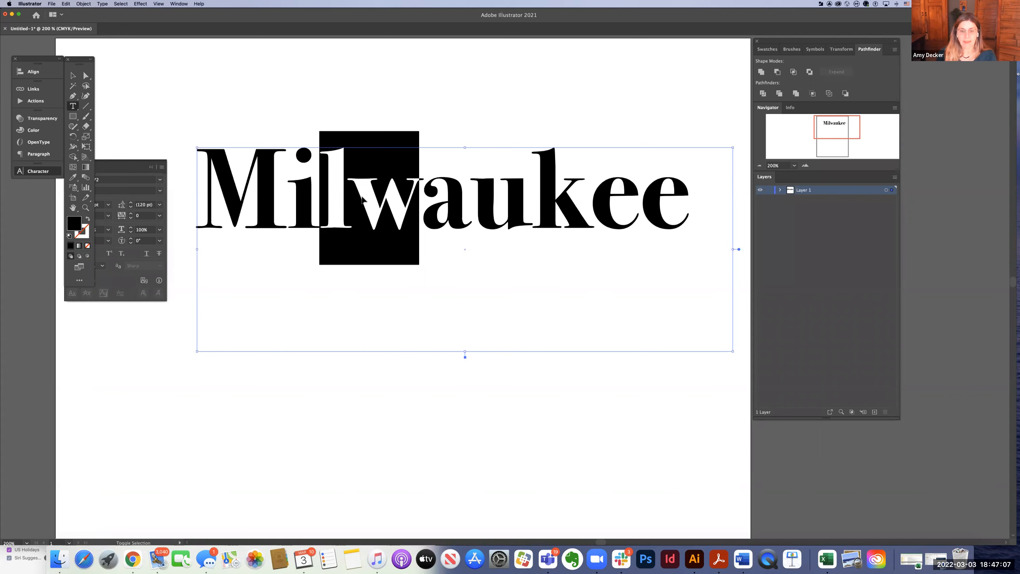
key("alt+Right")
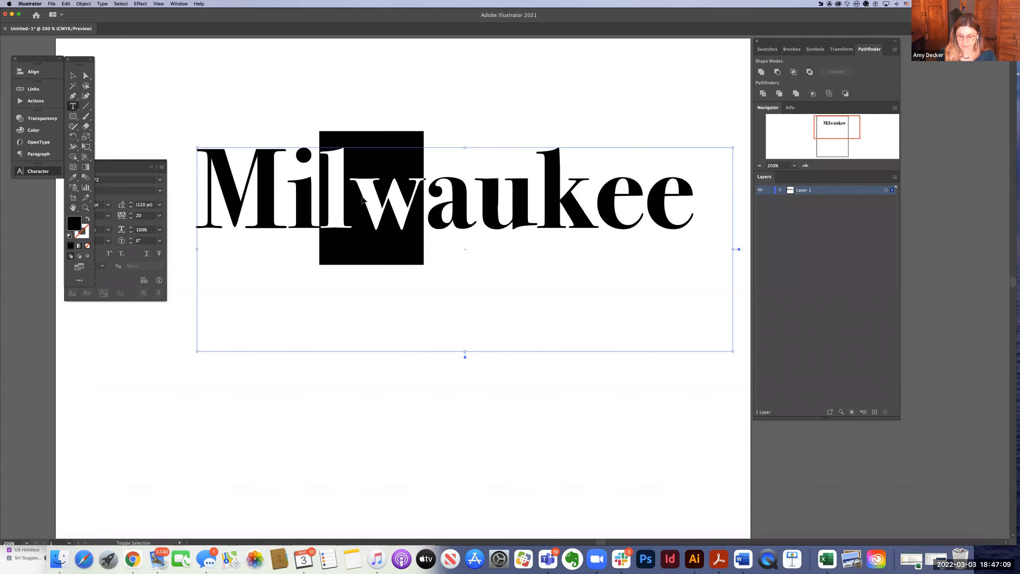
key("alt+Right")
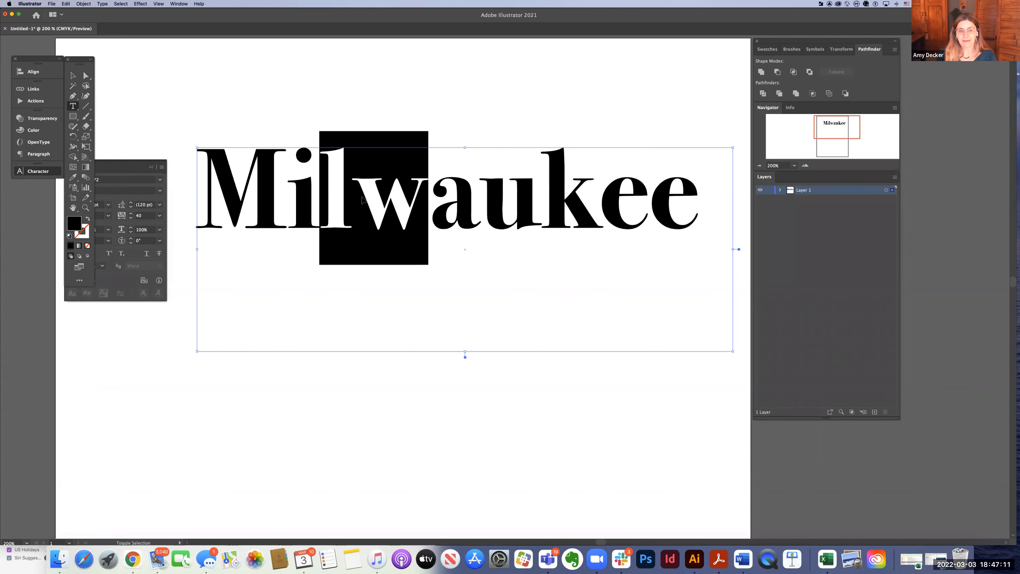
Step: Tighten and loosen the tracking of the selected "lw" between 0 and 40, finishing at 40
key("alt+Left")
key("alt+Left")
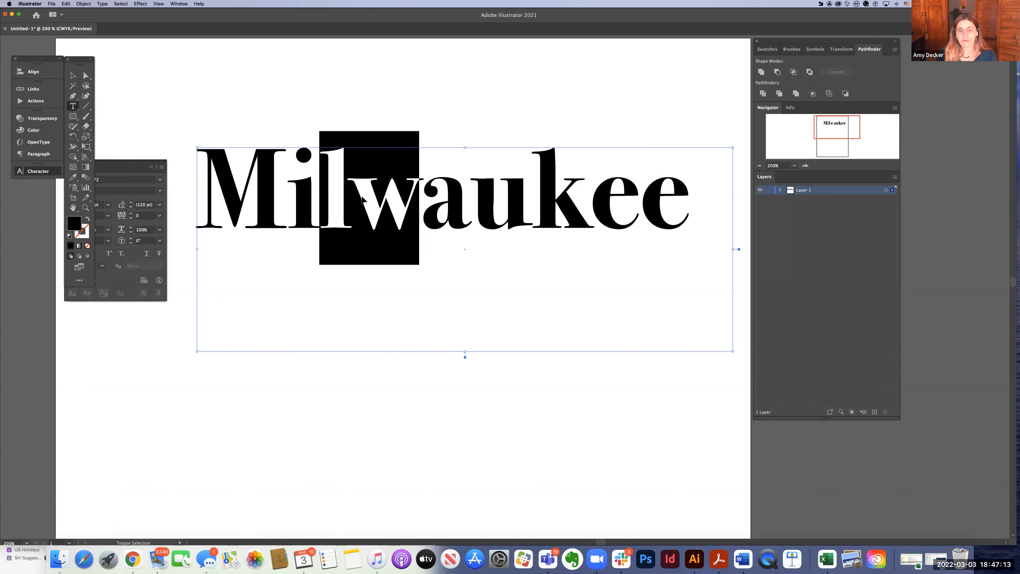
key("alt+Right")
key("alt+Right")
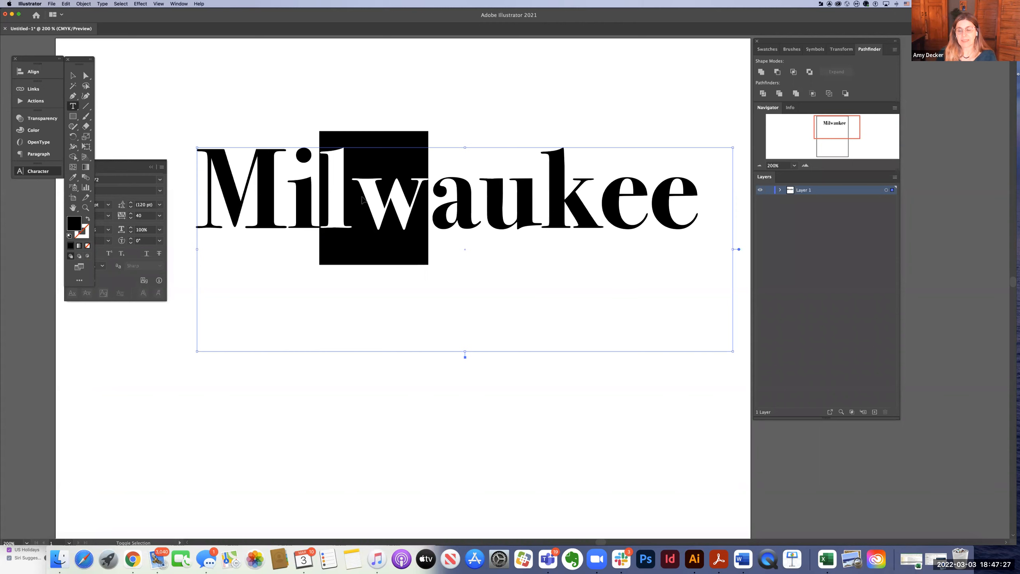
key("alt+Left")
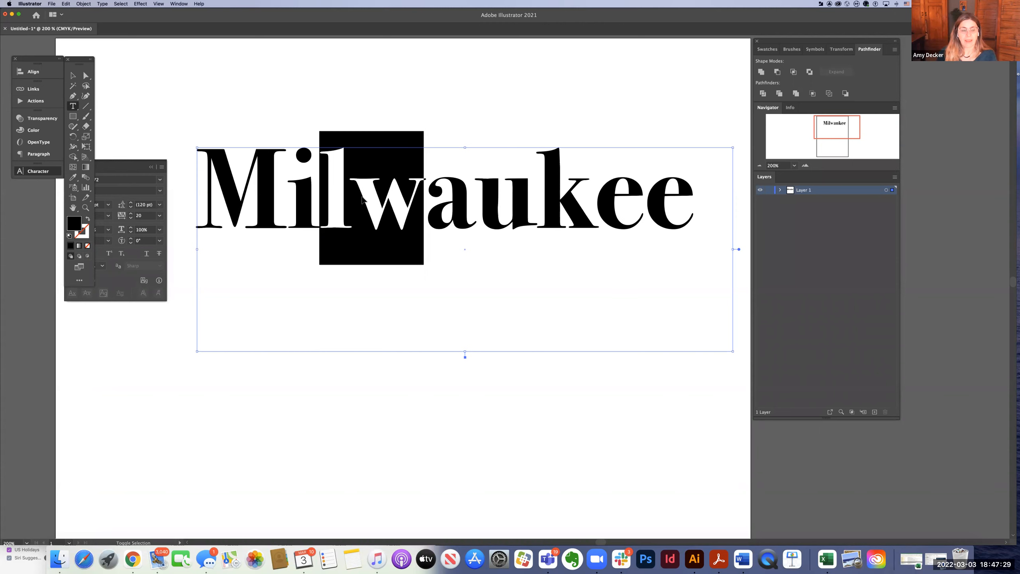
key("alt+Right")
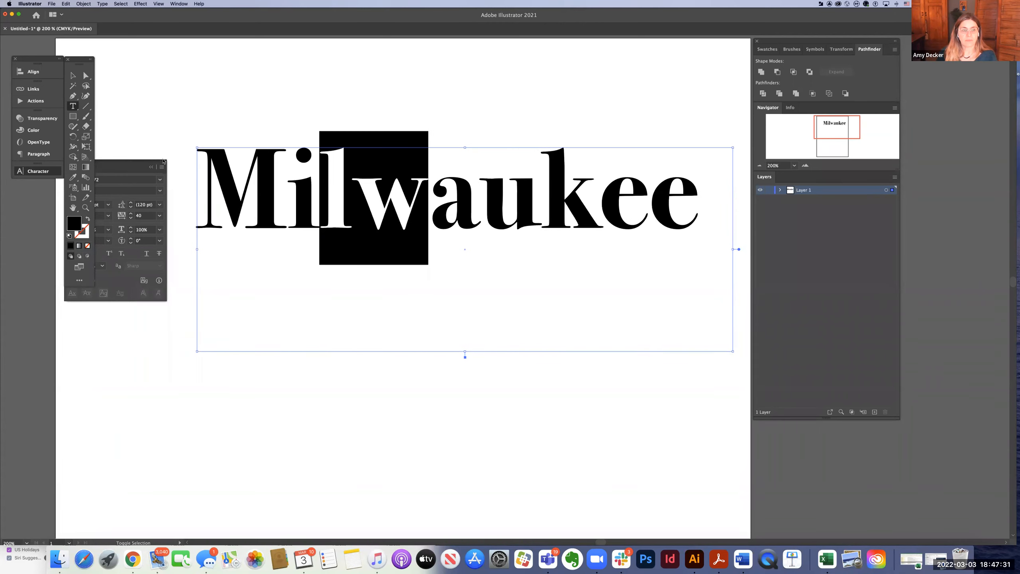
Step: Float the character settings below the word and vary the tracking of "lw", finishing at 0
left_click_drag(167, 216, 401, 348)
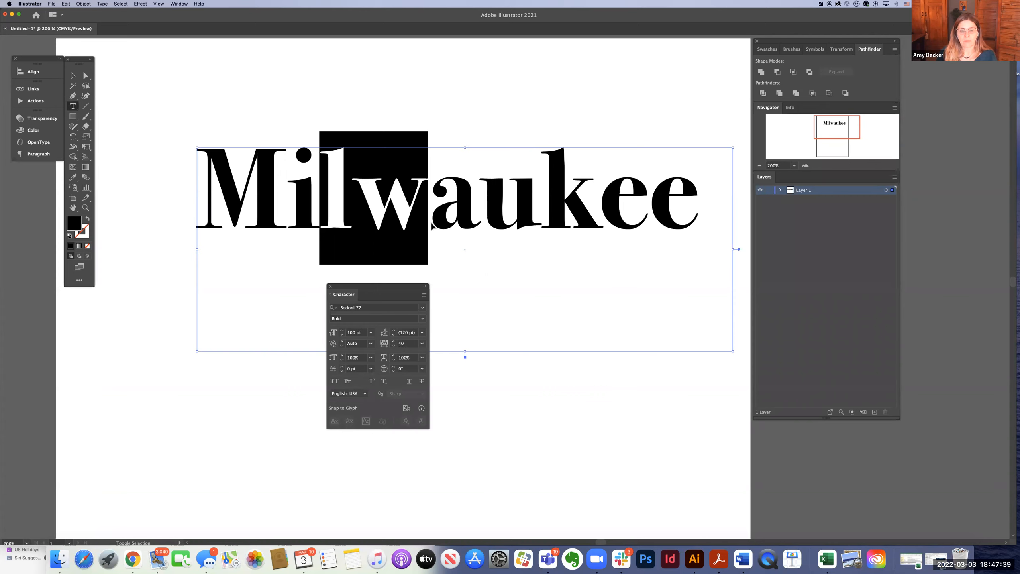
key("alt+Left")
key("alt+Left")
key("alt+Right")
key("alt+Right")
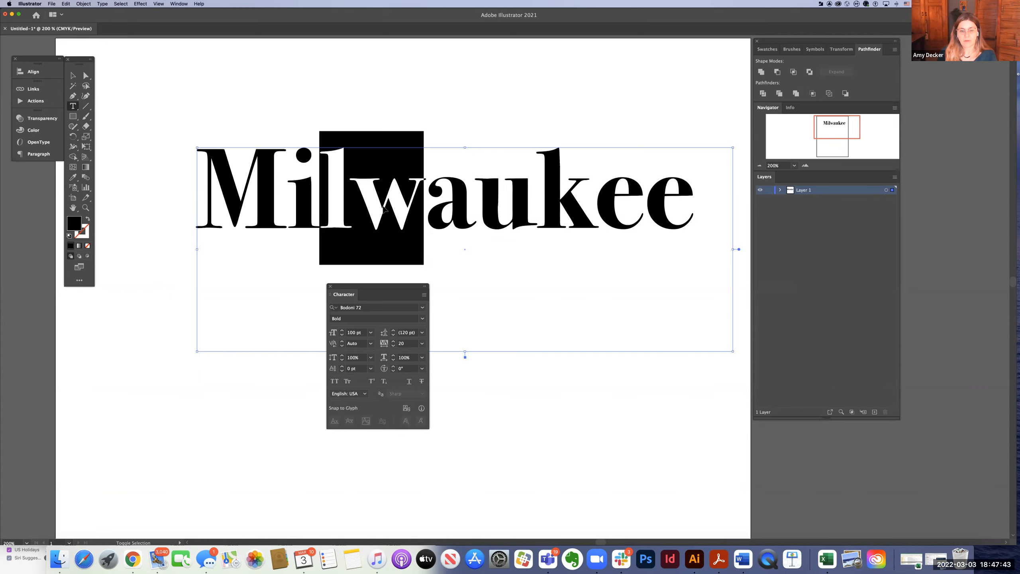
key("alt+Left")
key("alt+Left")
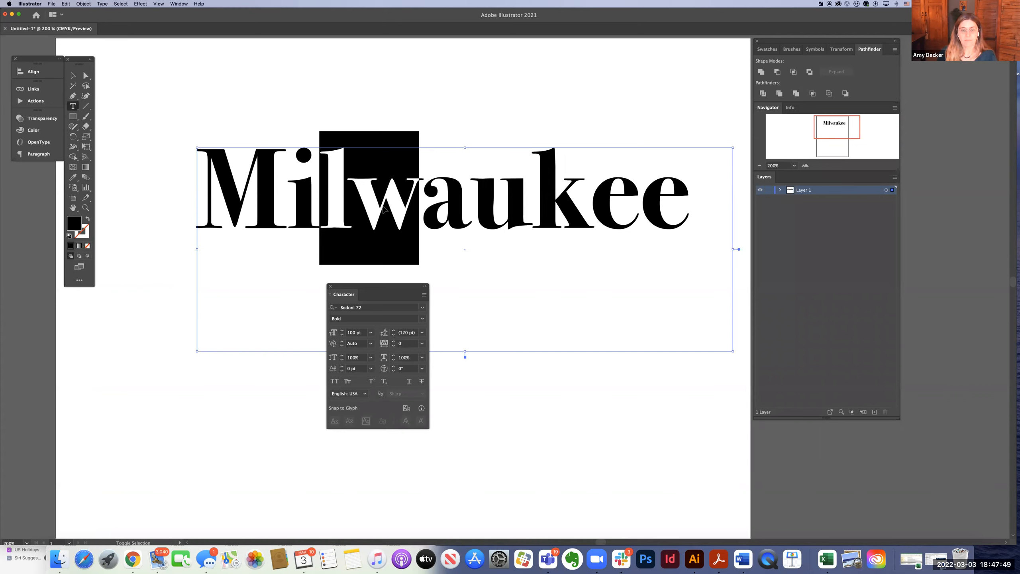
Step: Vary the tracking of the selected "lw" between 0 and 20, finishing at 20, and place the cursor between the two letters
key("alt+Right")
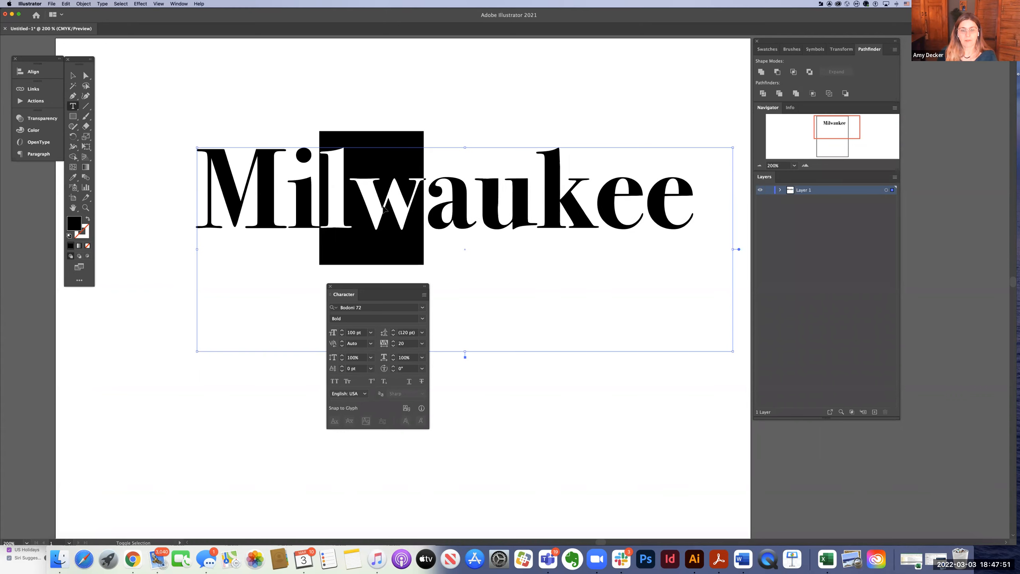
key("alt+Left")
key("alt+Right")
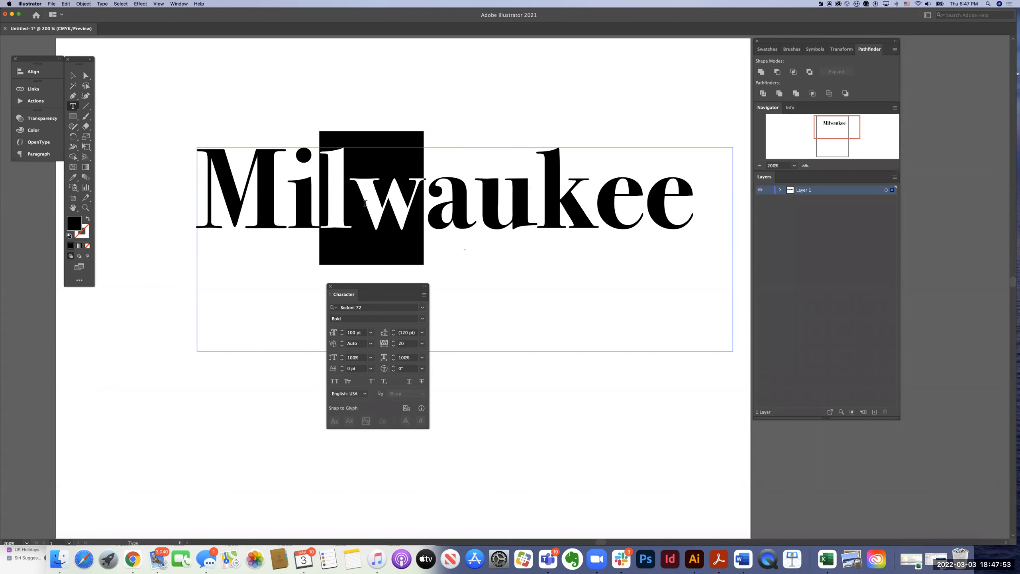
left_click(356, 202)
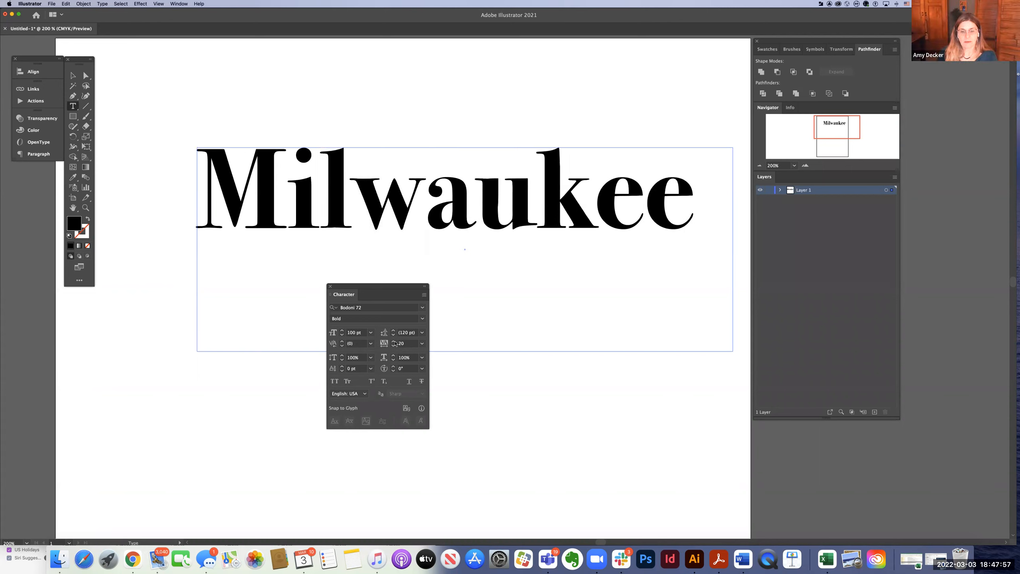
Step: Reselect "lw" in Milwaukee and tighten its tracking in single-unit steps down to 6
left_click(393, 341)
key("shift+Left")
left_click(401, 227, "shift")
left_click(393, 346)
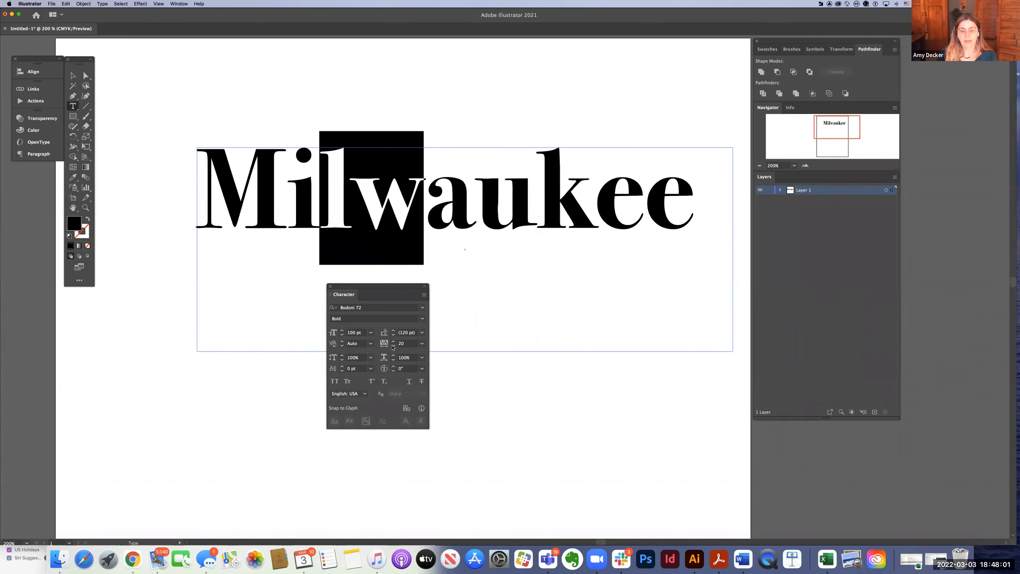
left_click(394, 346)
left_click(393, 346)
left_click(393, 346)
left_click(393, 346)
left_click(393, 345)
left_click(393, 346)
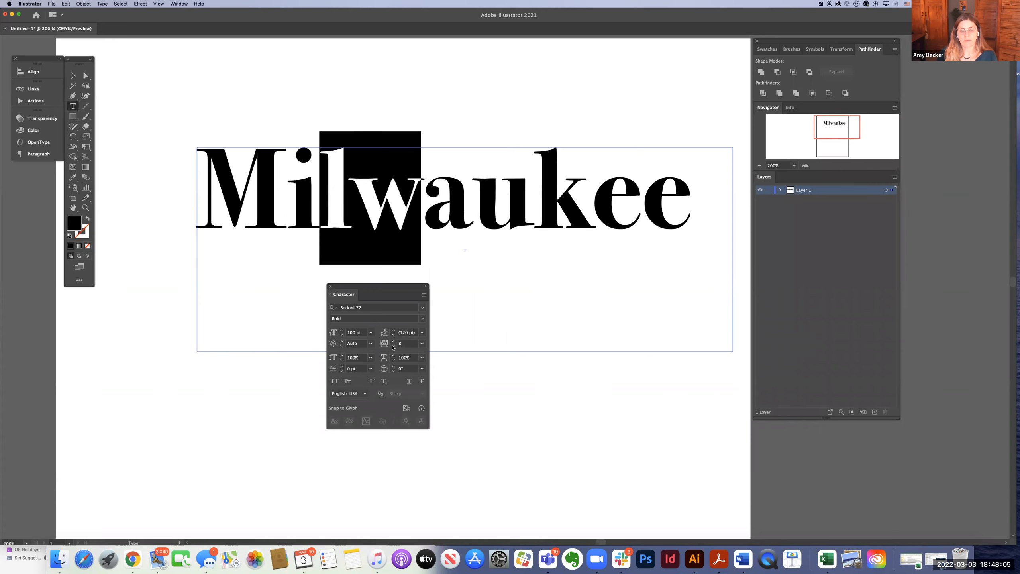
left_click(393, 346)
left_click(393, 346)
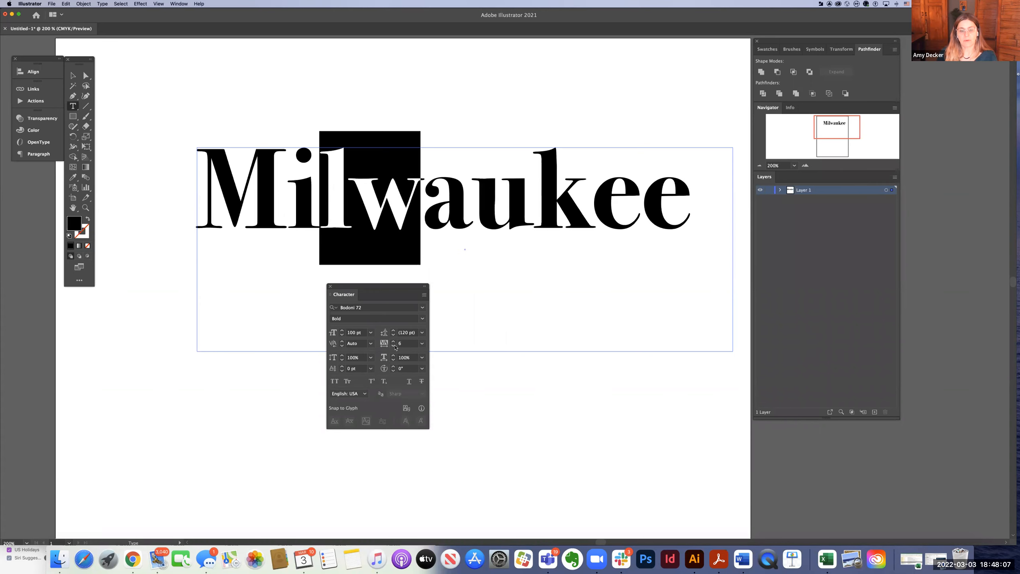
Step: Loosen the tracking of the selected "lw" in single-unit steps up to 20
left_click(393, 341)
left_click(393, 341)
left_click(393, 341)
left_click(393, 342)
left_click(393, 341)
left_click(393, 342)
left_click(394, 341)
left_click(393, 342)
left_click(393, 342)
left_click(393, 341)
left_click(394, 341)
left_click(393, 341)
left_click(394, 342)
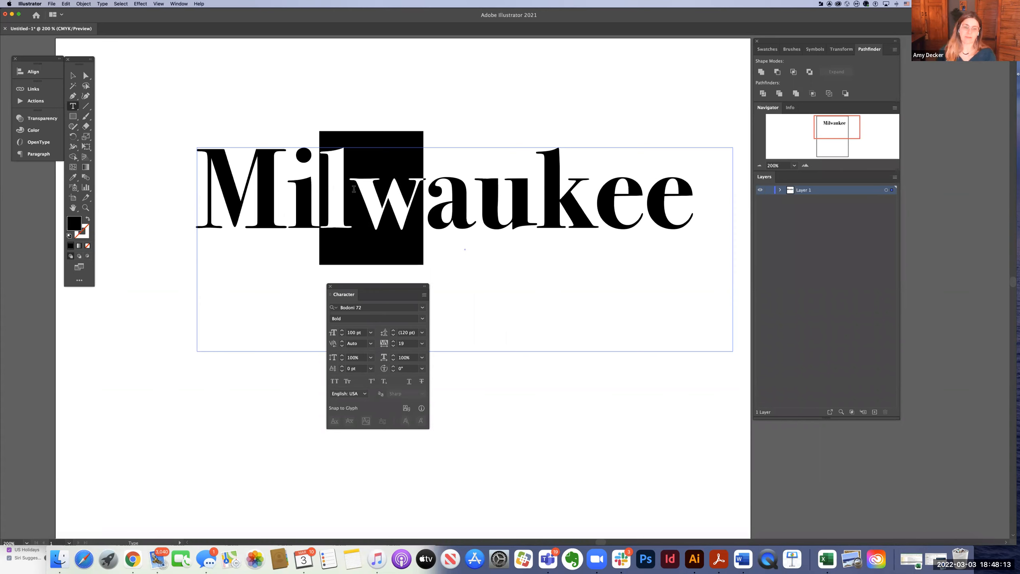
left_click(394, 341)
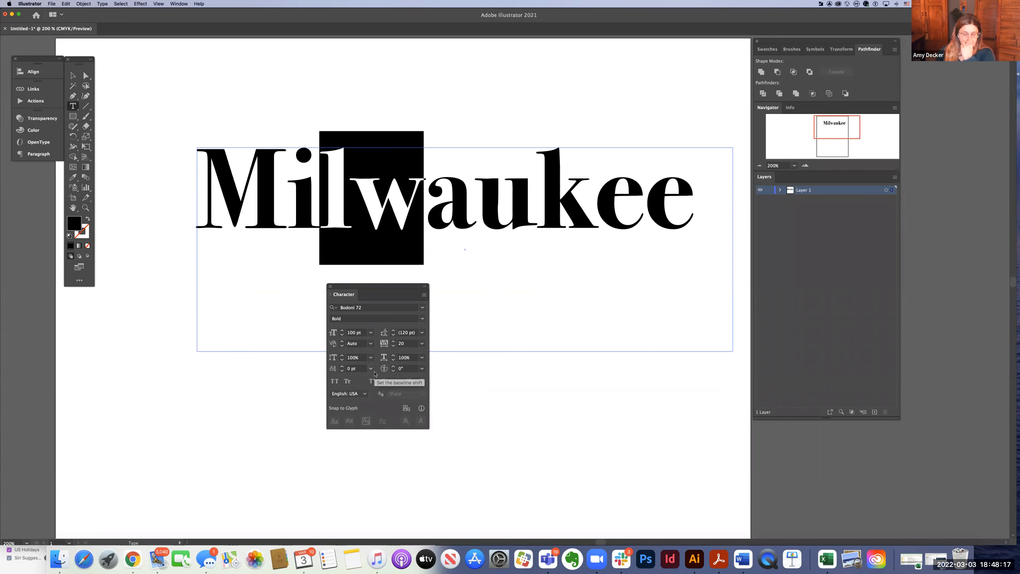
Step: Select the letters "ke" in Milwaukee and tighten their tracking to -140
left_click(595, 237)
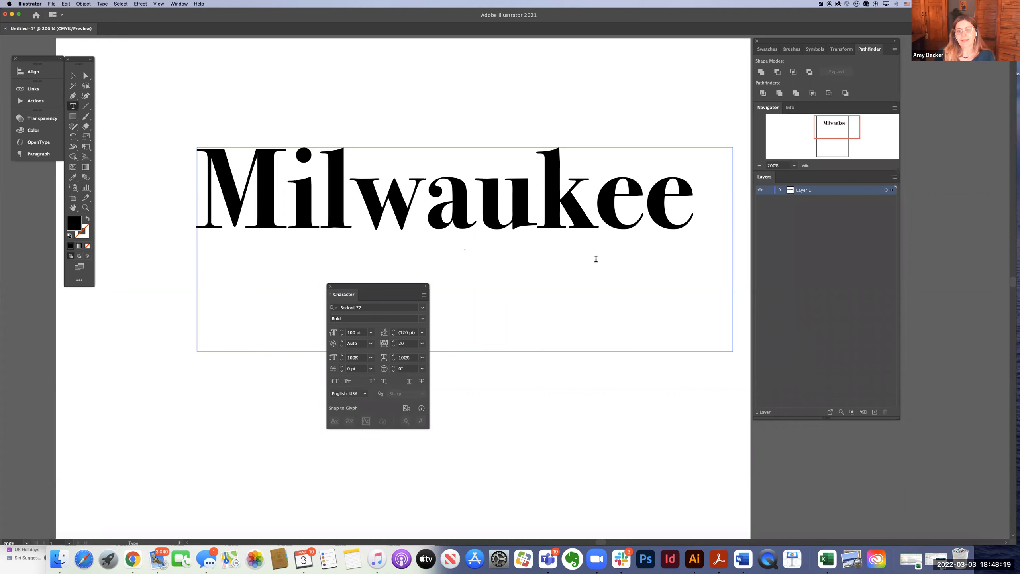
key("shift+Right")
key("shift+Right")
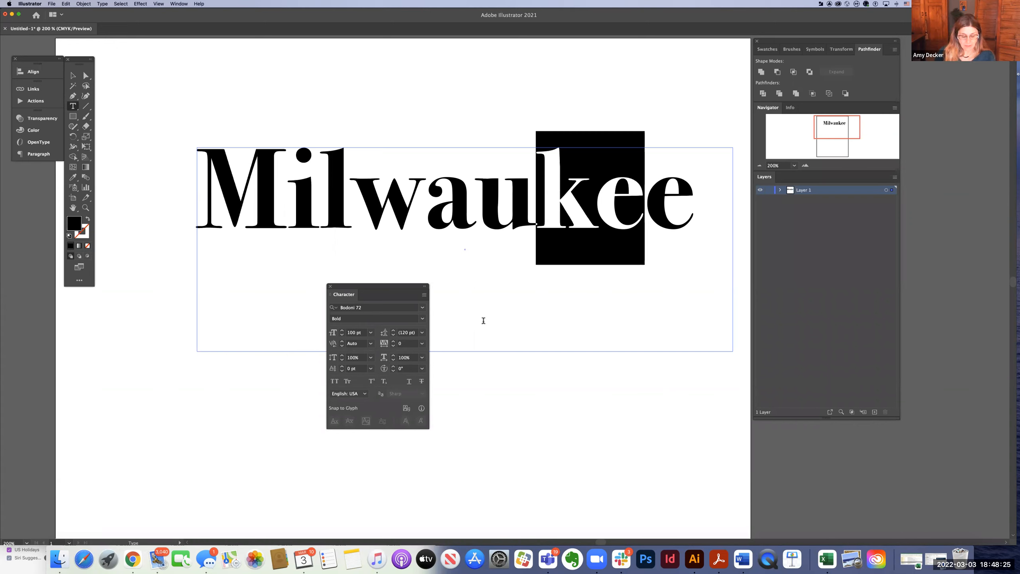
key("super")
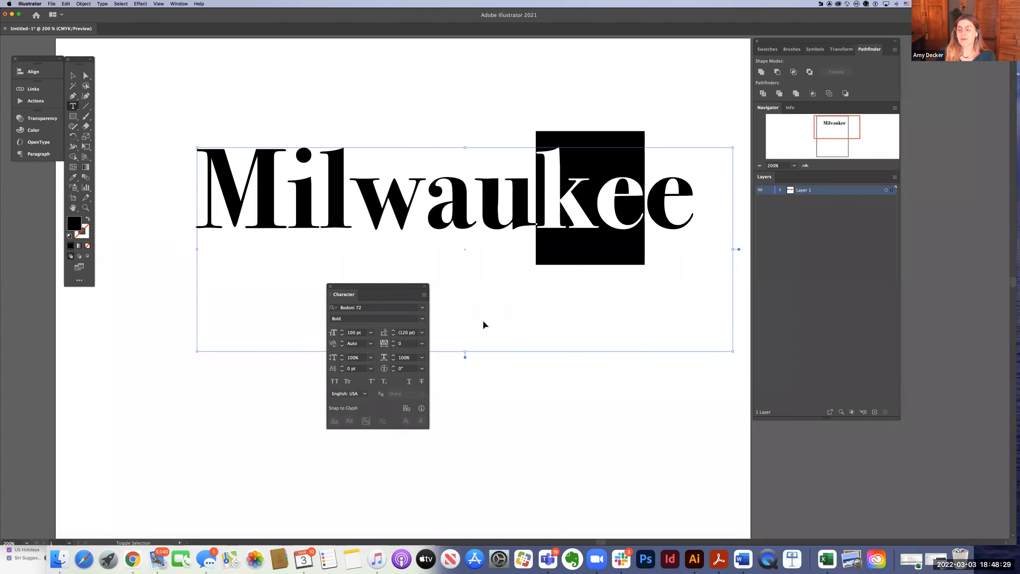
key("alt+Left")
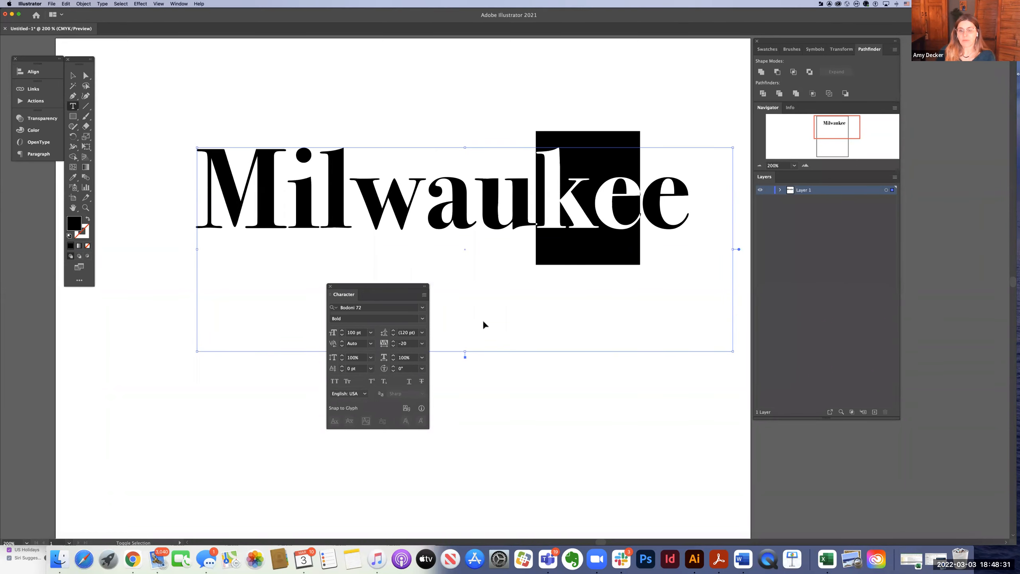
key("alt+Left")
key("alt+Left")
key("alt+Left")
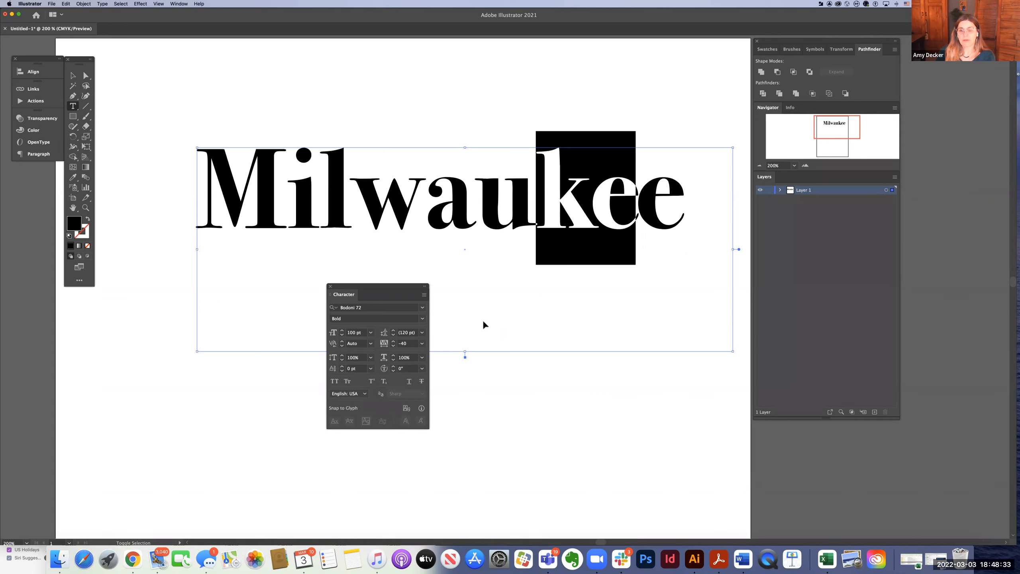
key("alt+Left")
key("alt+Left")
key("alt+Left")
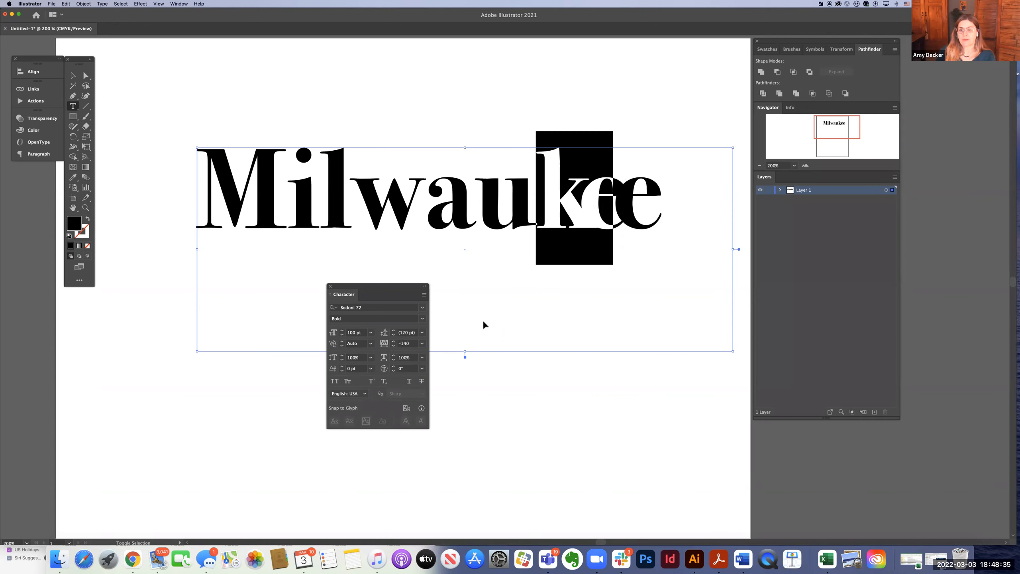
Step: Loosen the tracking of "ke" again and undo the tracking changes made to these letters
key("alt+Right")
key("alt+Right")
key("alt+Right")
key("alt+Right")
key("super+z")
key("super+z")
key("super+z")
key("super+z")
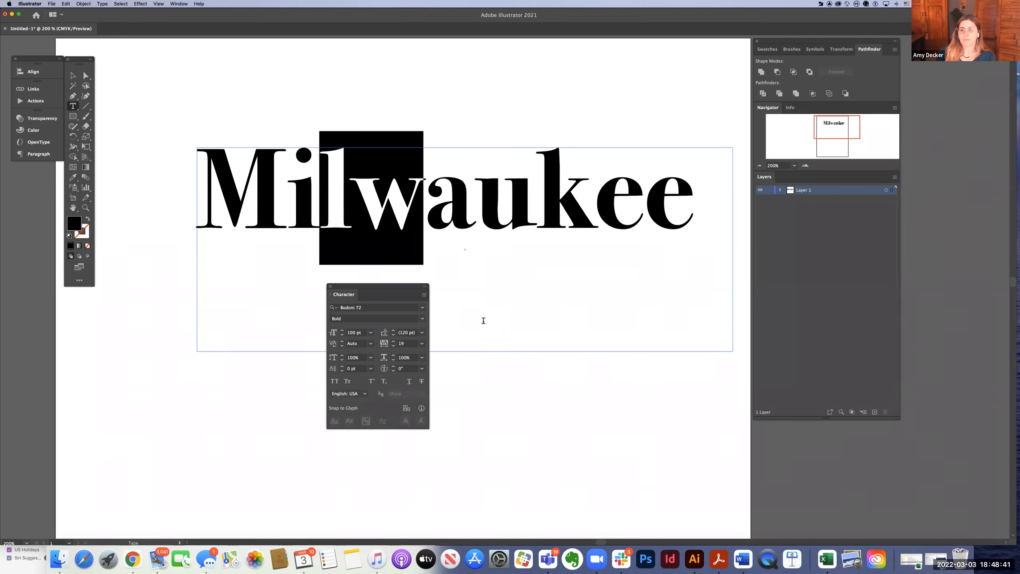
key("super+z")
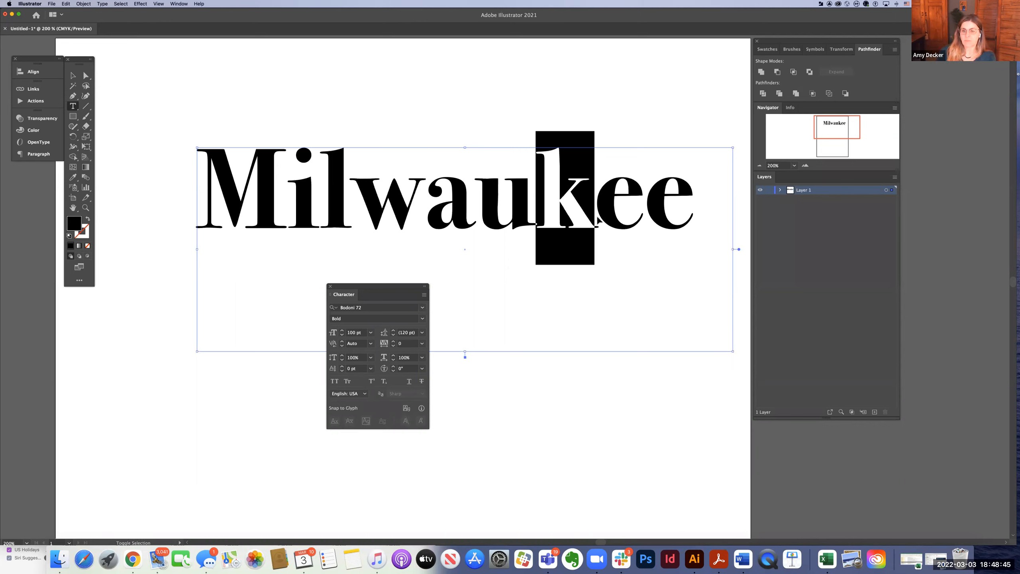
Step: Tighten the tracking of only the letter "k" in Milwaukee to -60 and leave text editing
key("alt+Left")
key("alt+Left")
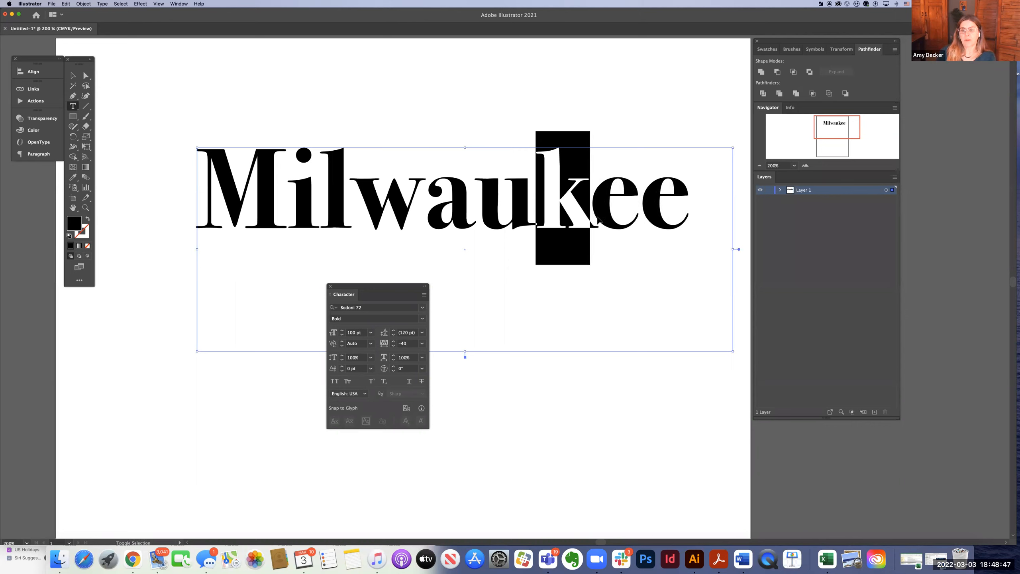
key("alt+Left")
key("Escape")
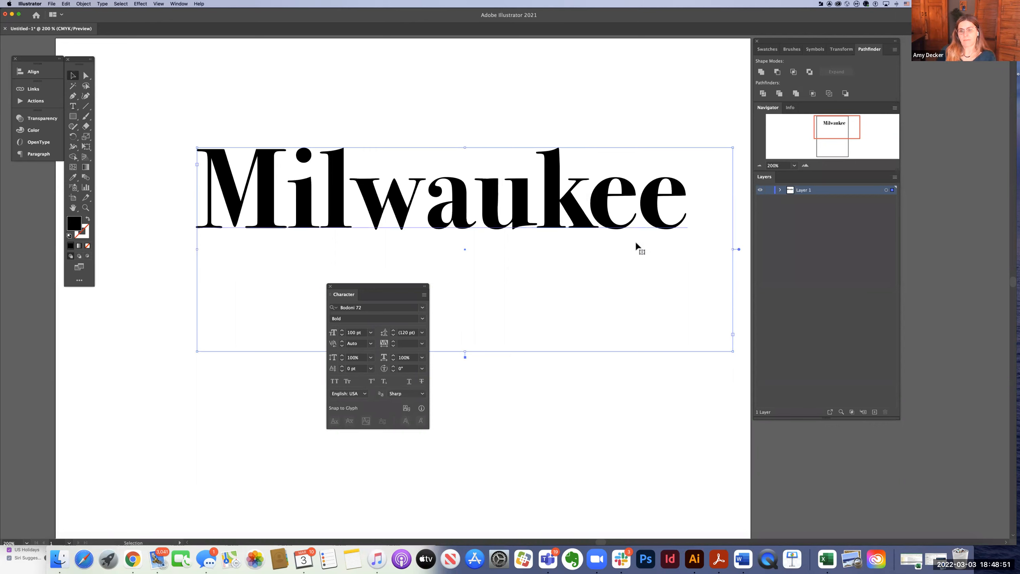
Step: Return to editing the word, select only the letter "l", and loosen its tracking by one increment
double_click(423, 213)
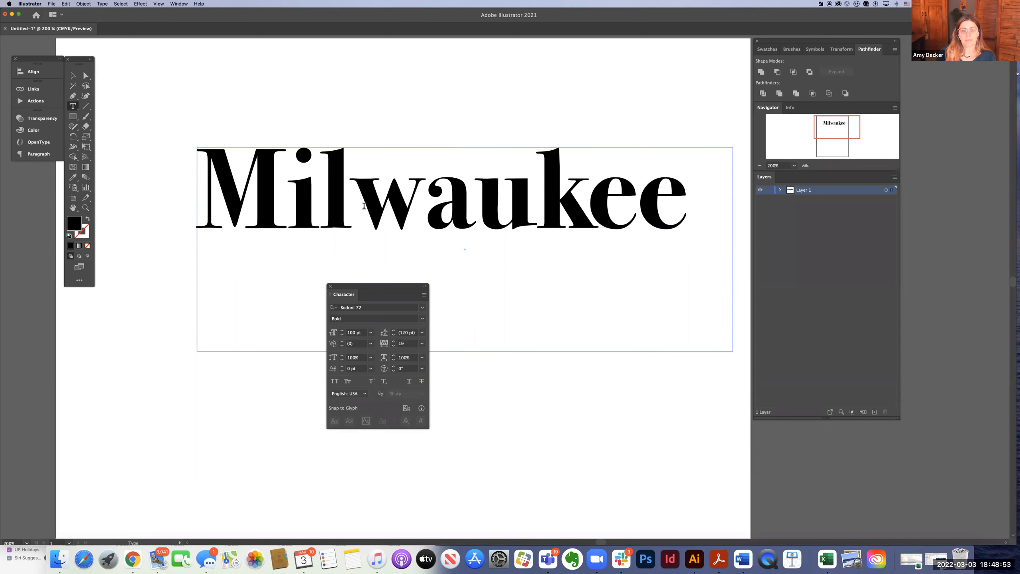
left_click_drag(334, 205, 370, 209)
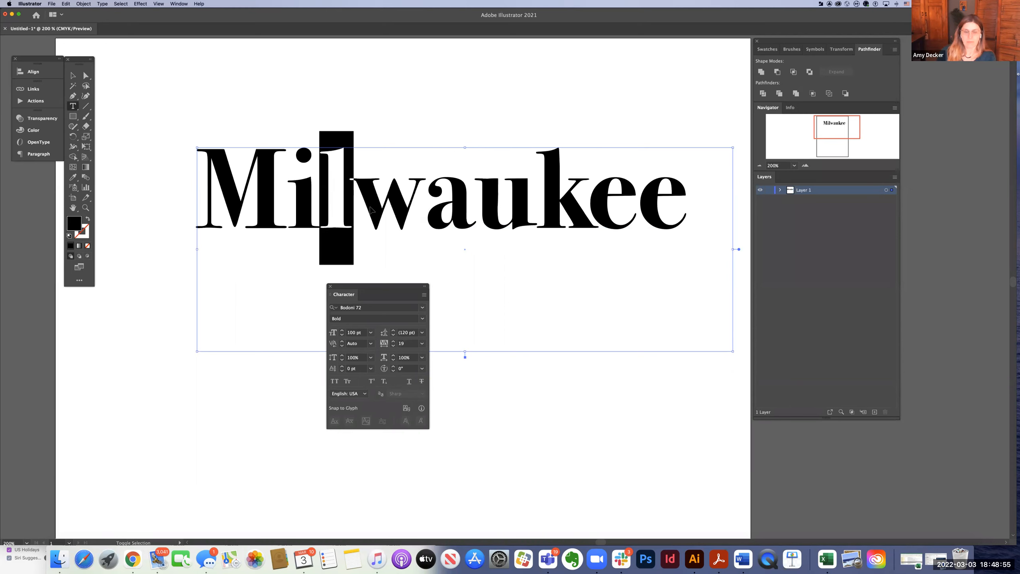
key("alt+Right")
Step: Select only the letter "w" in Milwaukee and tighten its tracking to -1
left_click(407, 207)
double_click(406, 207)
left_click(441, 208)
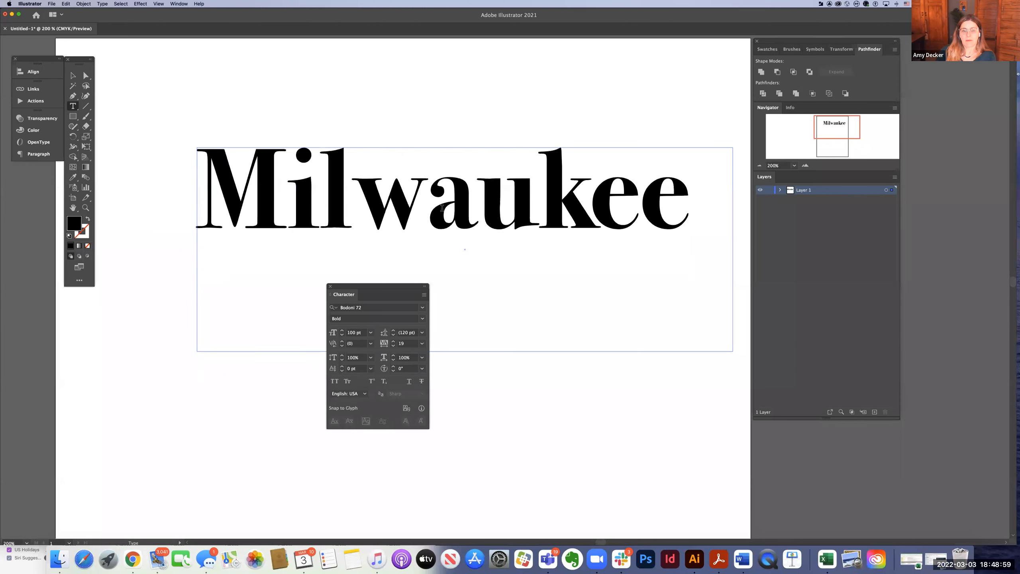
left_click(428, 208)
key("shift+Left")
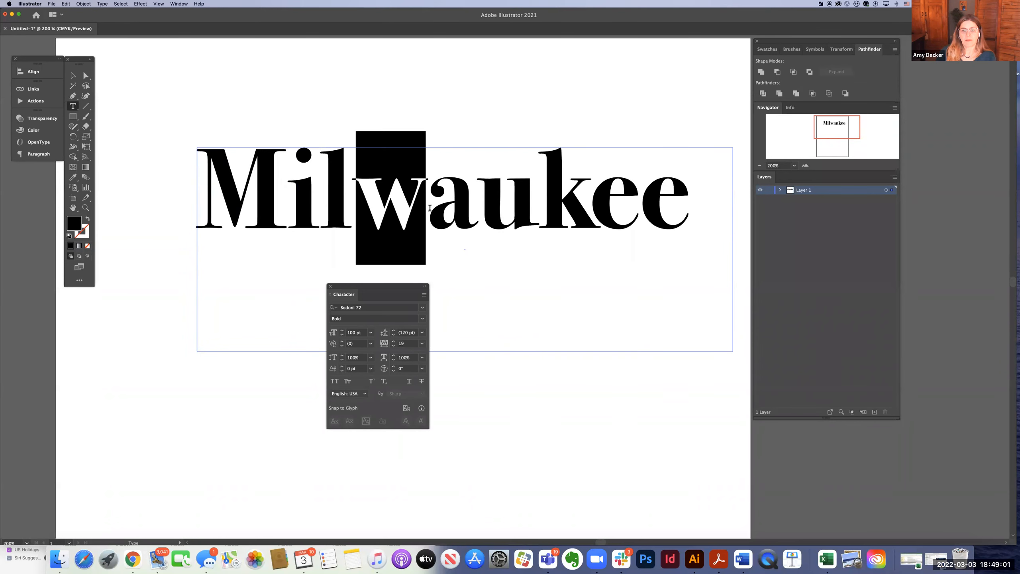
key("alt+Left")
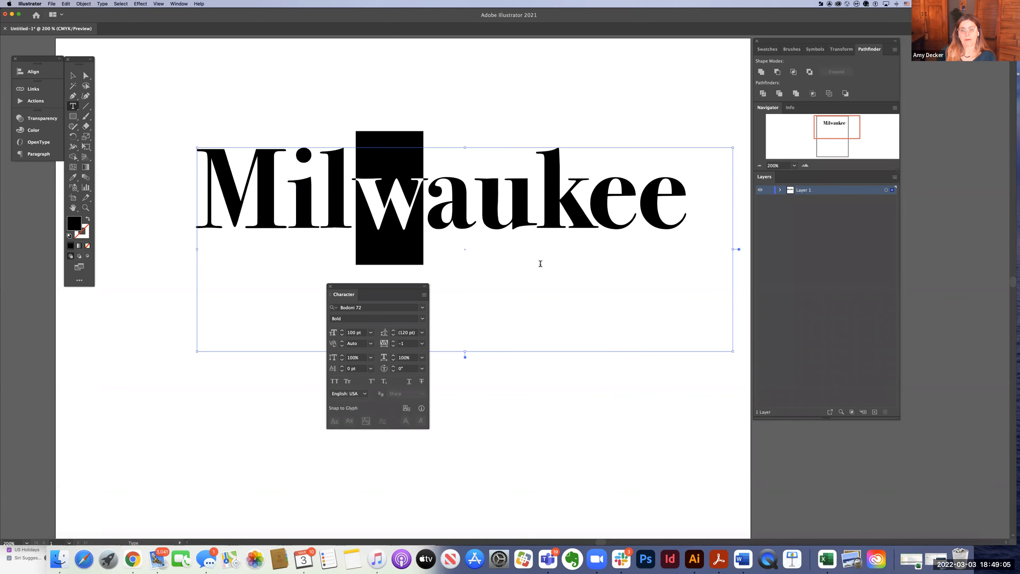
Step: Select the letter "k" in Milwaukee, loosen its tracking to -40, and deselect it
left_click(570, 347)
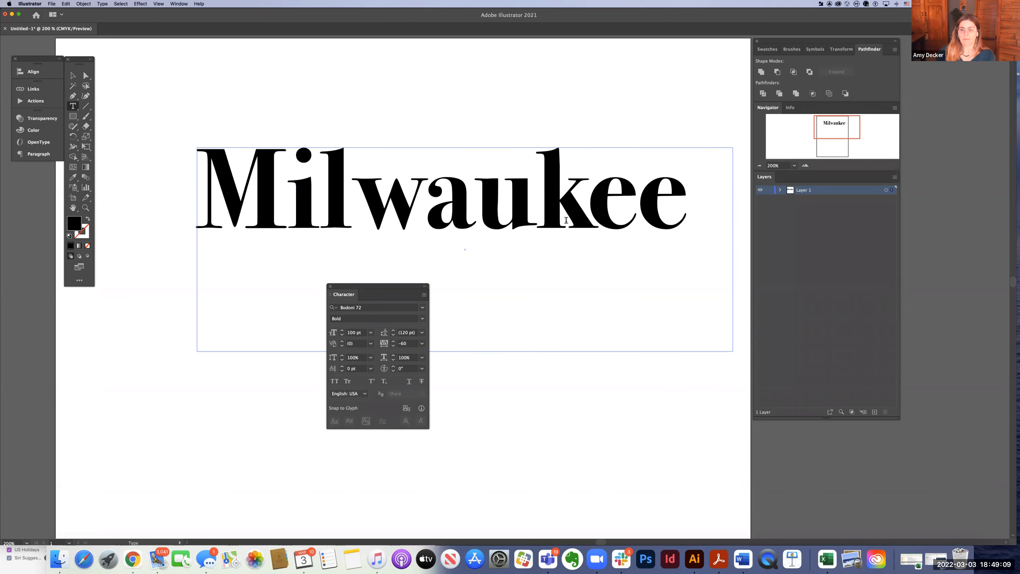
left_click_drag(569, 221, 553, 208)
key("alt+Right")
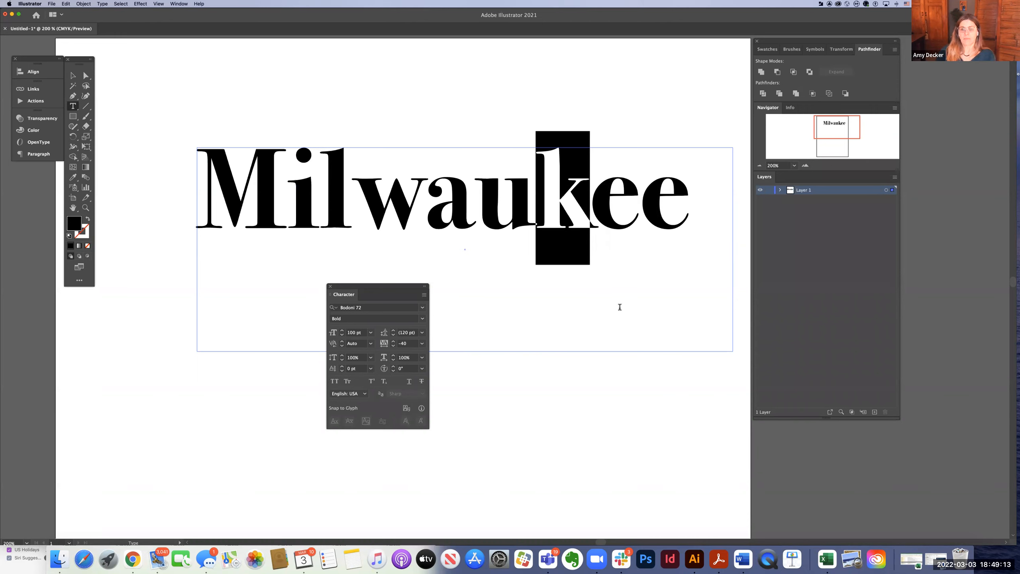
left_click(609, 333)
Step: Select the letter "l" in Milwaukee, tighten its tracking to 19, and deselect it
scroll(535, 166, "up", 1)
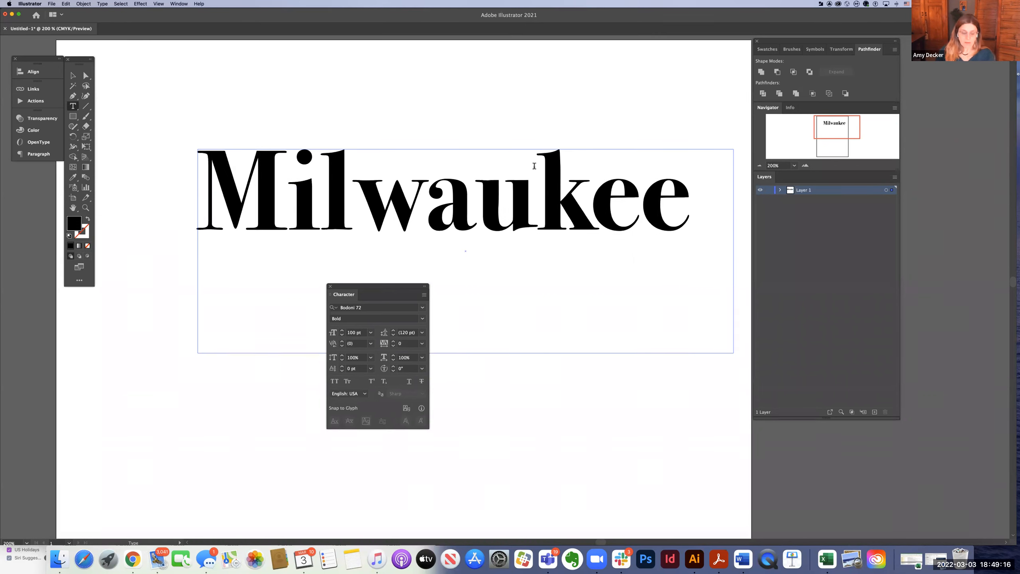
left_click(349, 210)
key("shift+Left")
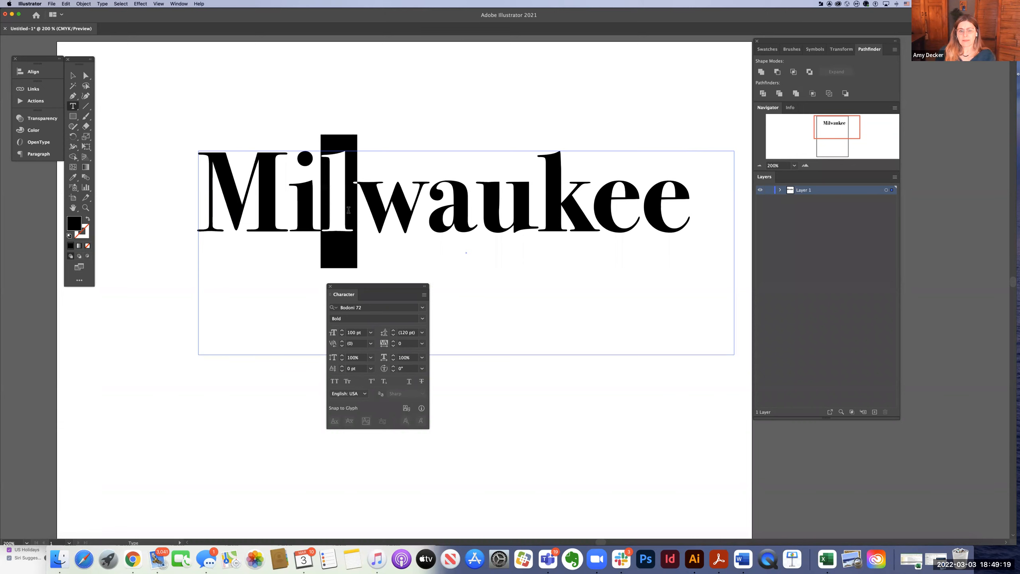
key("alt+Left")
key("alt+Left")
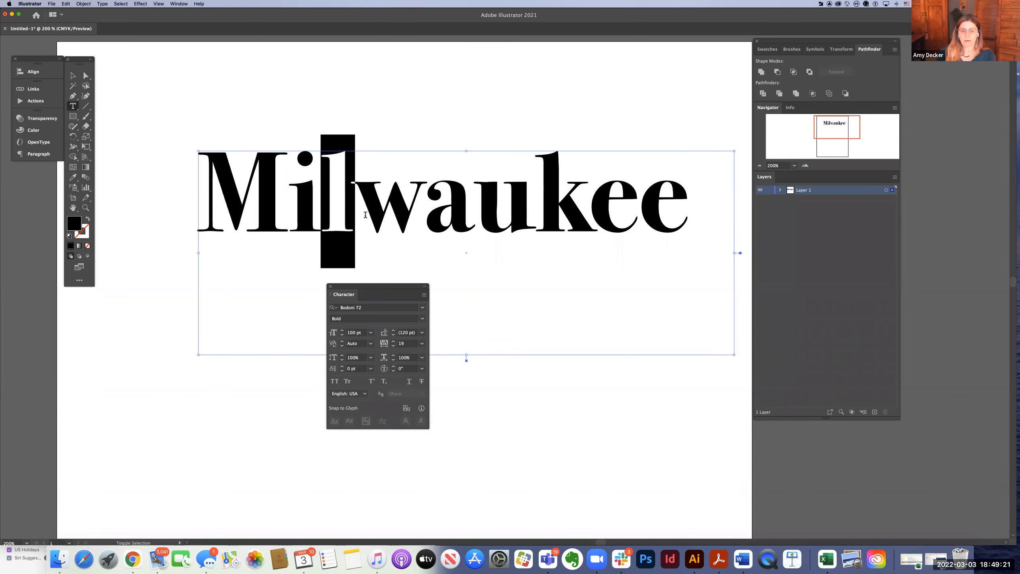
left_click(425, 265)
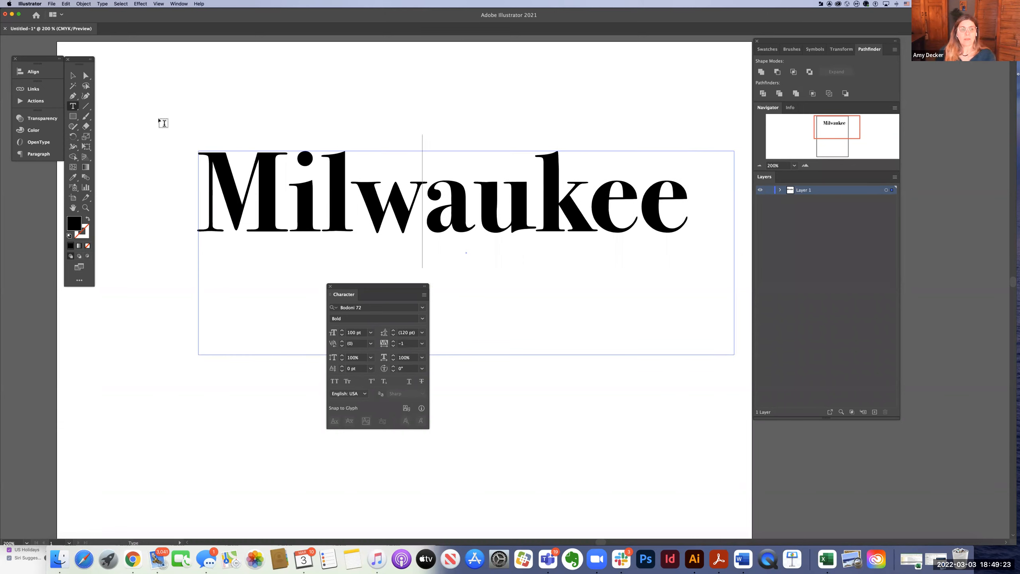
Step: Select the whole Milwaukee text object and convert it to outlines
left_click(72, 76)
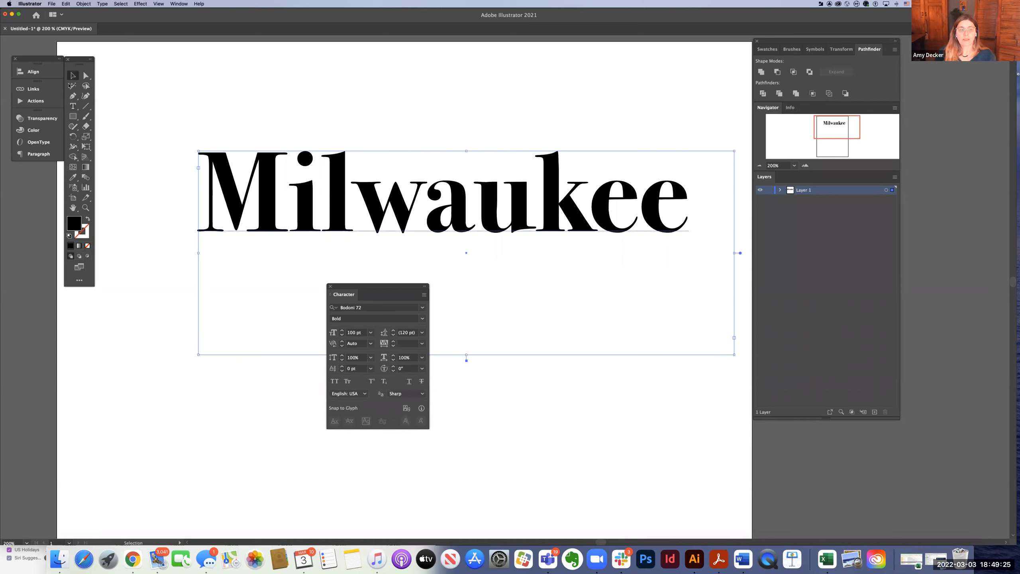
left_click(102, 4)
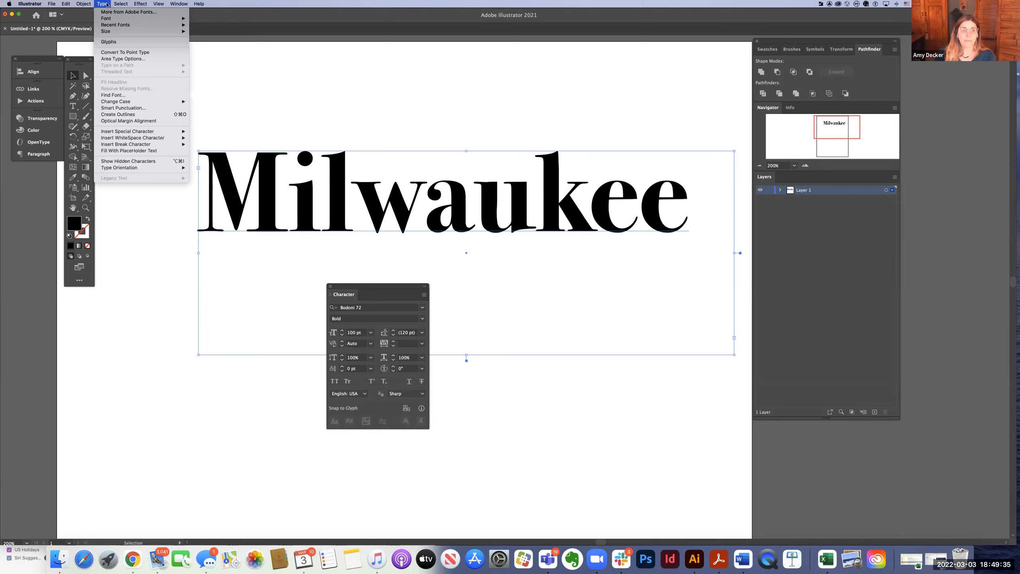
left_click(147, 115)
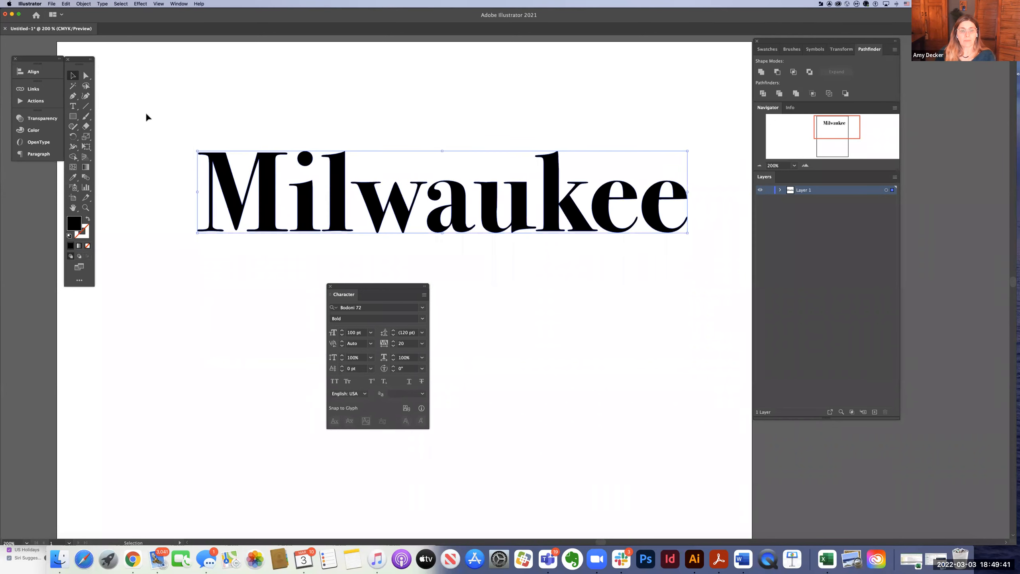
Step: Move the outlined word Milwaukee slightly to the left on the artboard
left_click_drag(229, 164, 204, 189)
left_click_drag(333, 207, 332, 207)
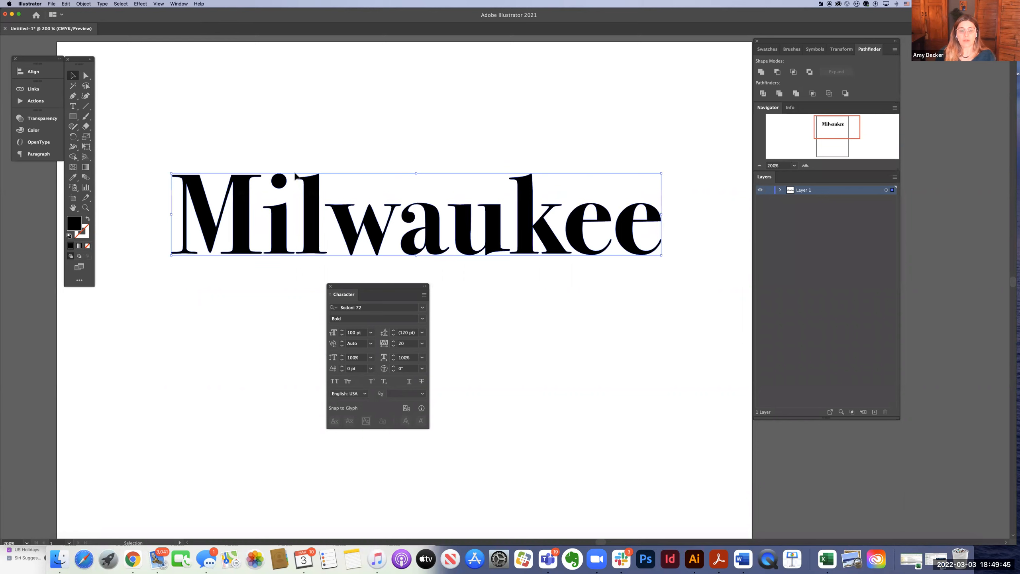
mouse_move(264, 192)
left_mouse_down()
mouse_move(292, 171)
mouse_move(303, 182)
mouse_move(185, 194)
mouse_move(244, 205)
mouse_move(264, 195)
left_mouse_up()
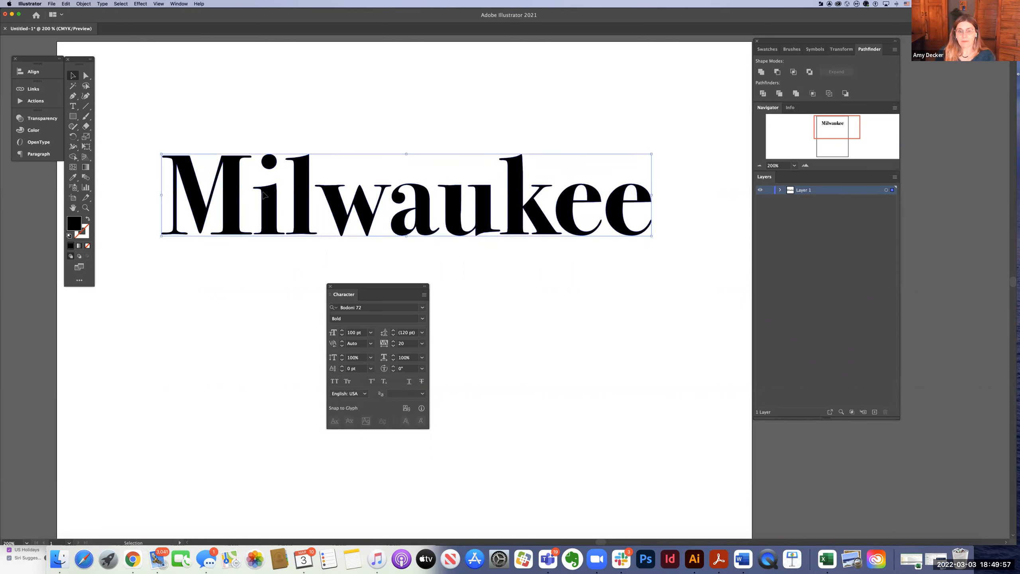
Step: Ungroup the outlined word Milwaukee into separate letter shapes and deselect them
left_click(83, 3)
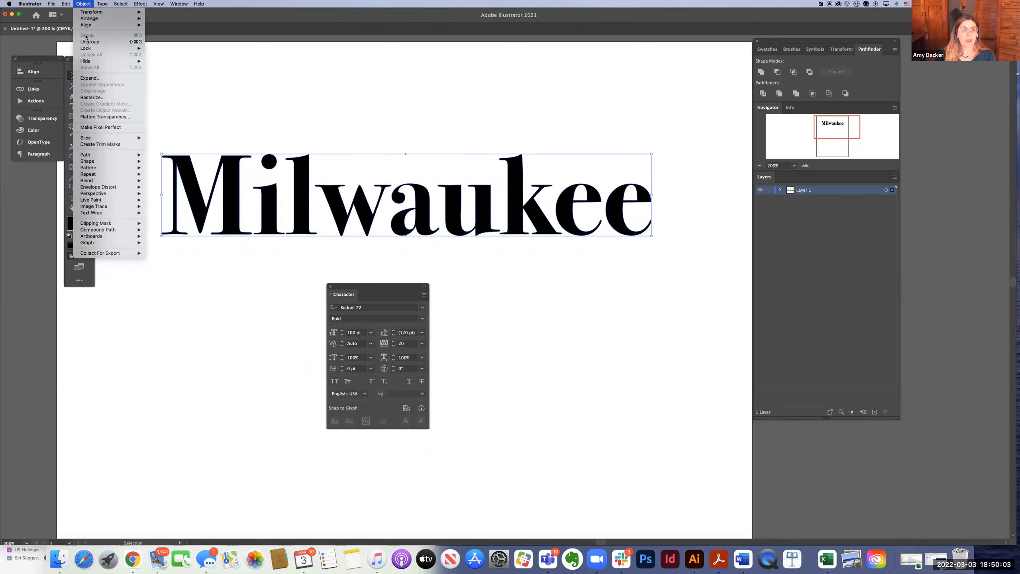
mouse_move(88, 48)
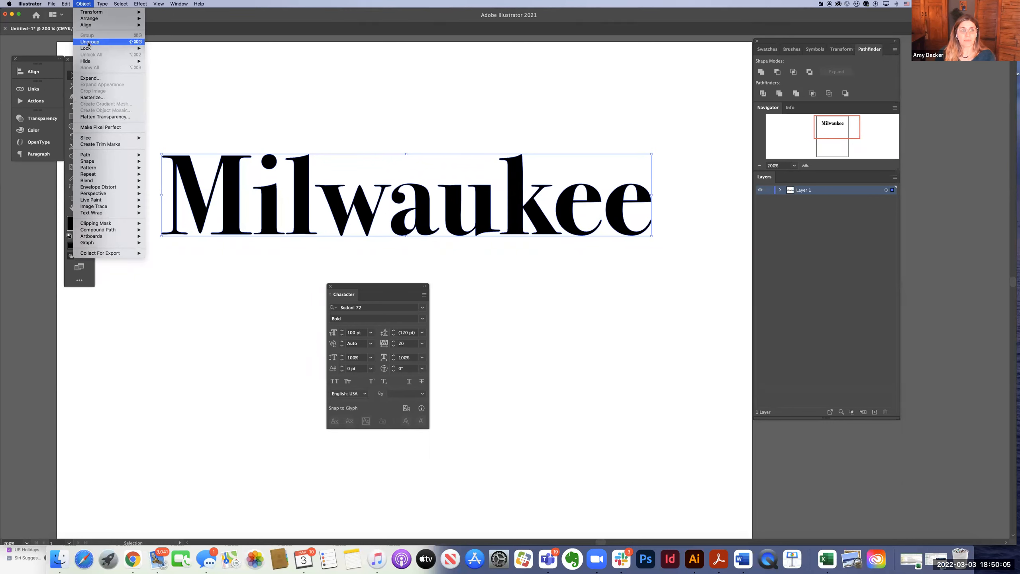
left_click(88, 42)
left_click(199, 83)
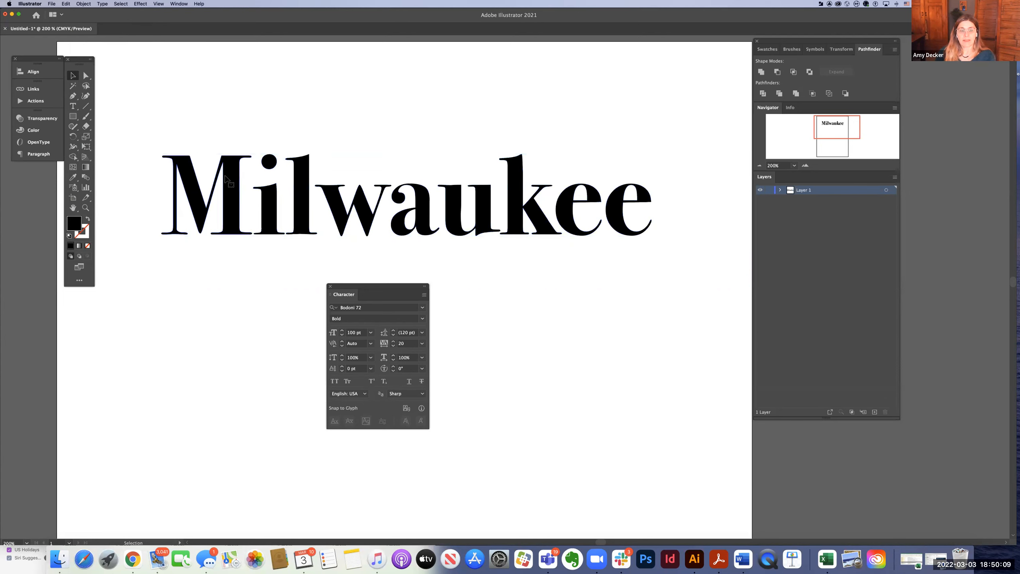
Step: Select the letters of Milwaukee one at a time to check that each is a separate object, ending with the "l"
left_click(265, 198)
left_click(307, 196)
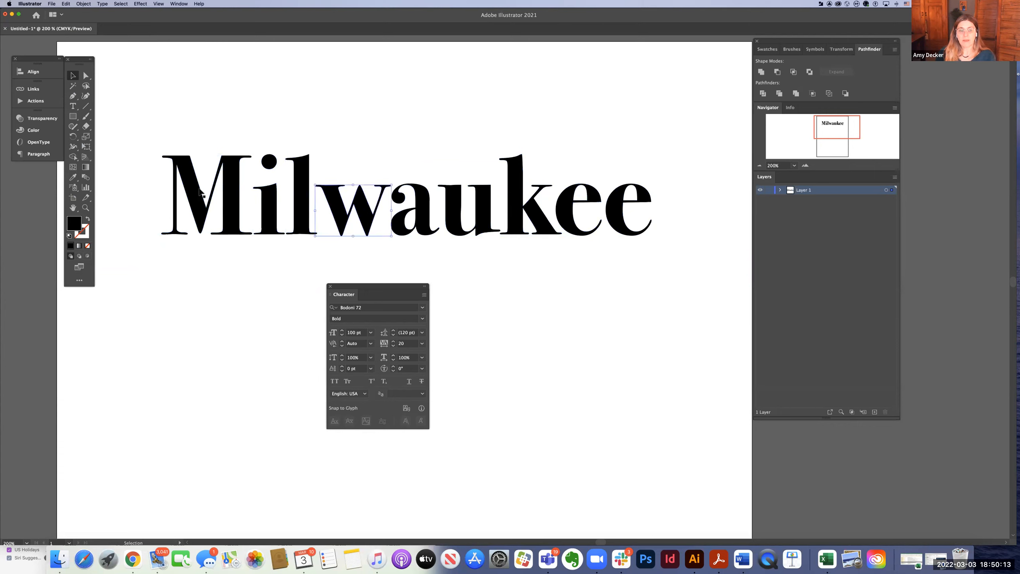
left_click(179, 191)
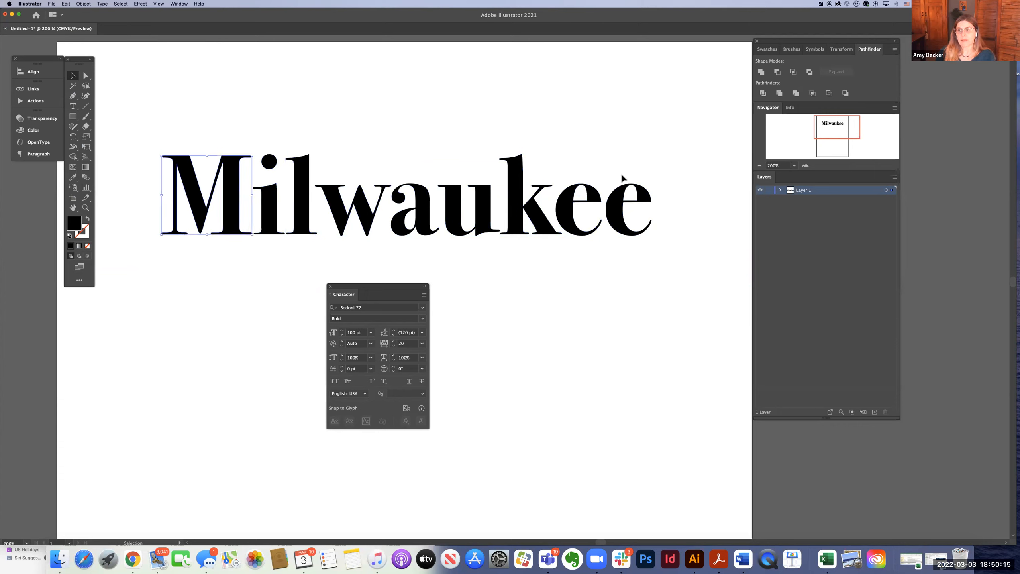
left_click(642, 196)
left_click(595, 198)
left_click(507, 207)
left_click(461, 208)
left_click(417, 212)
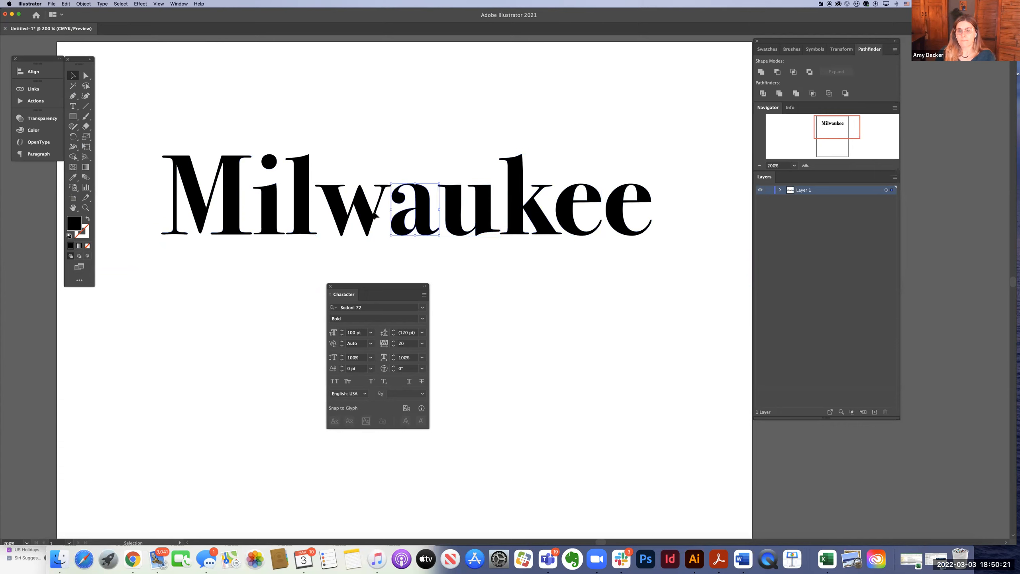
left_click(321, 206)
left_click(302, 220)
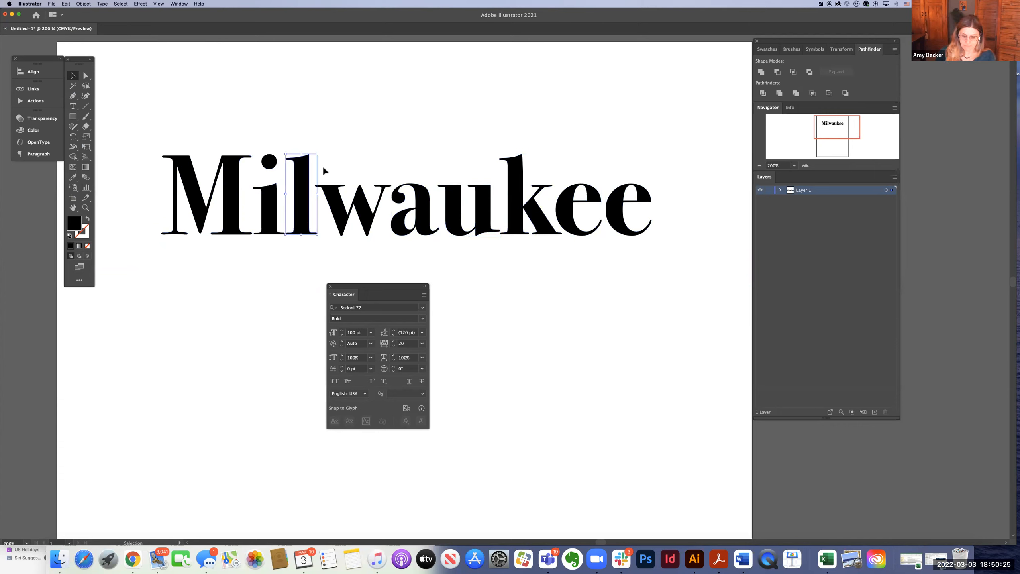
Step: Examine the anchor points of the letter "l" up close with the Direct Selection tool
key("a")
key("super+equal")
key("v")
key("super+equal")
key("super+equal")
key("super+equal")
key("super+equal")
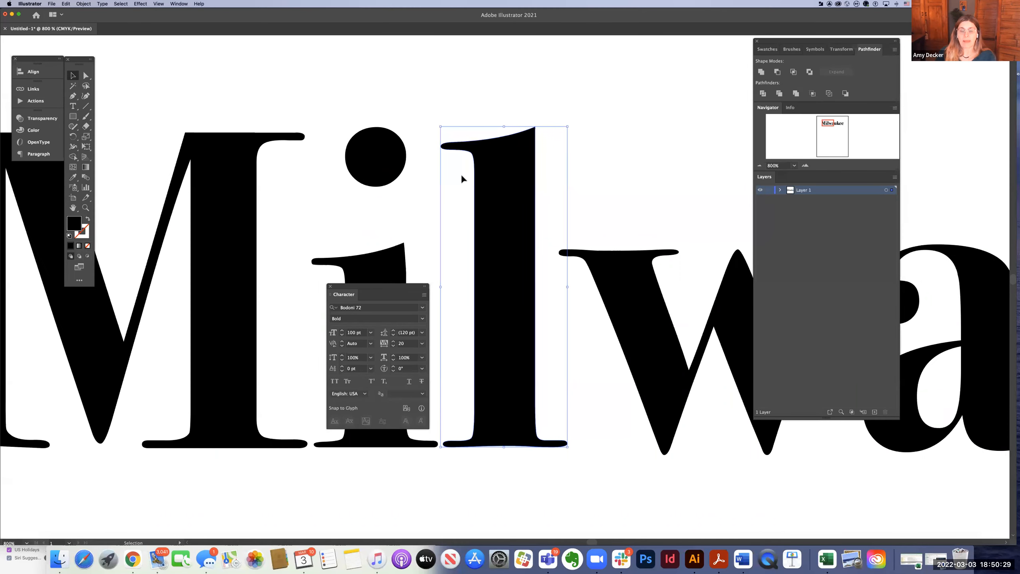
left_click(85, 76)
left_click(502, 107)
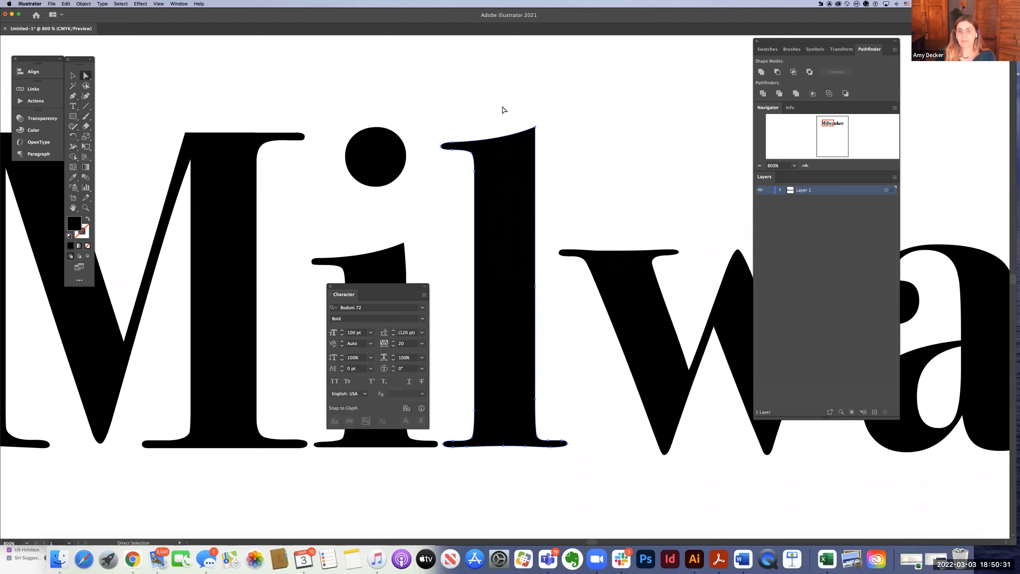
left_click(482, 173)
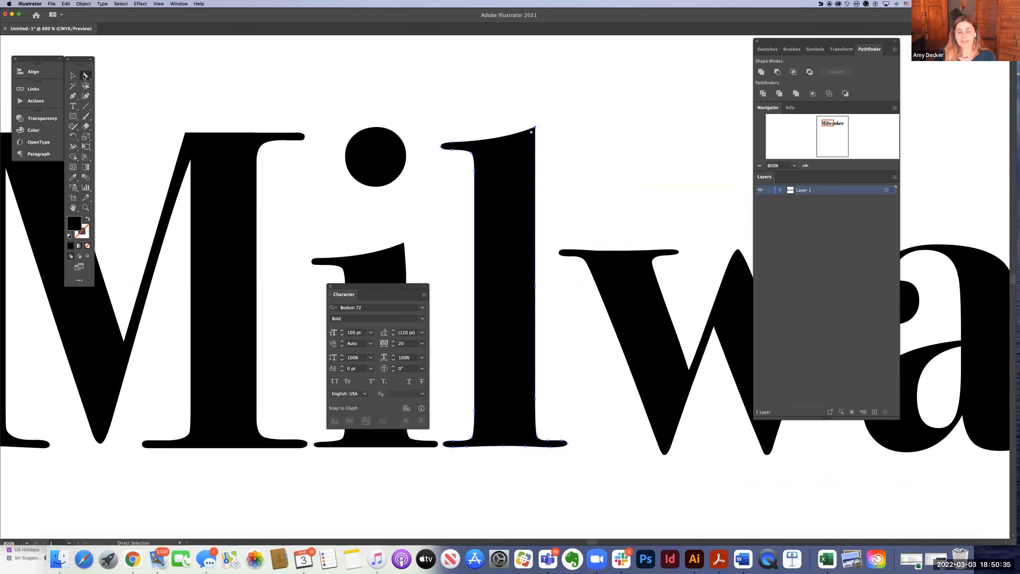
Step: Compare the "l" bounding box under the Selection tool with its individual anchor points under the Direct Selection tool
left_click(85, 76)
left_click(537, 142)
left_click(536, 141)
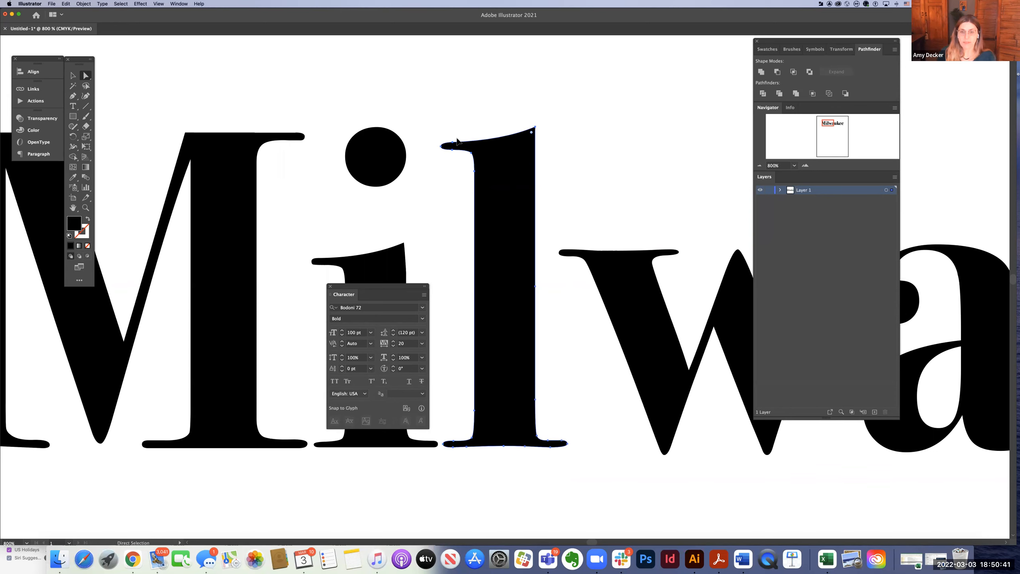
key("super+equal")
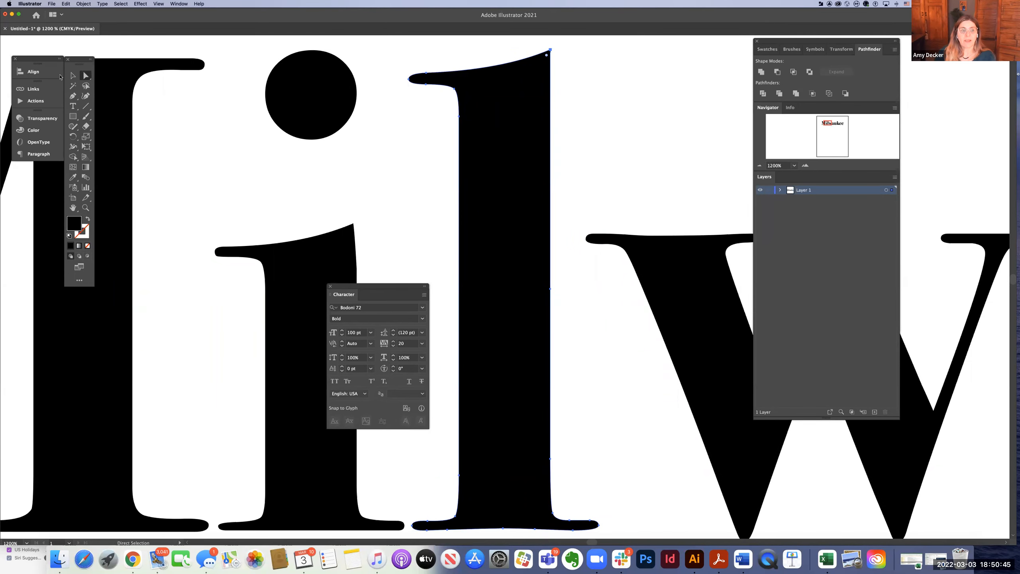
left_click(73, 75)
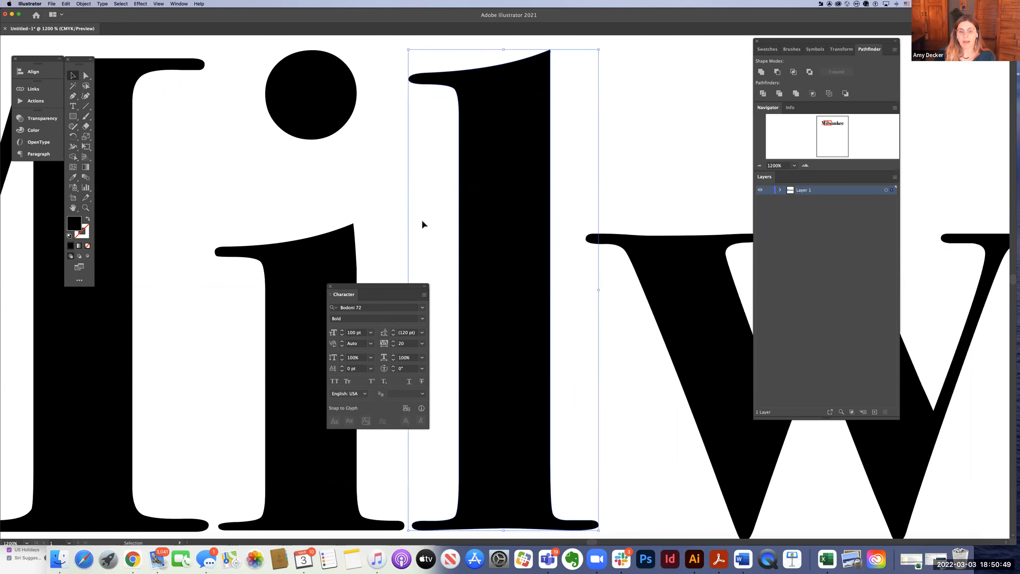
left_click(86, 76)
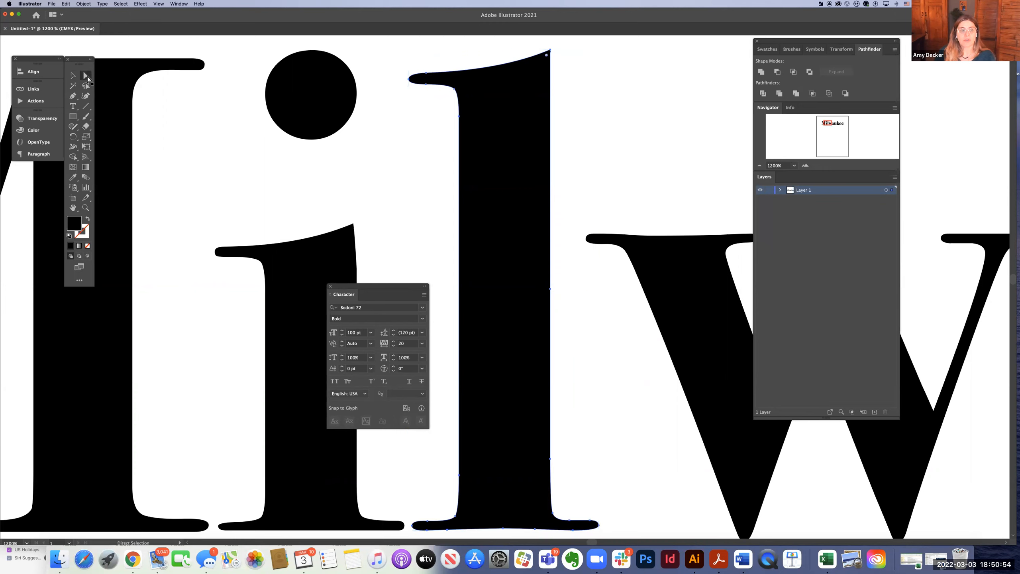
left_click(462, 108)
key("super+minus")
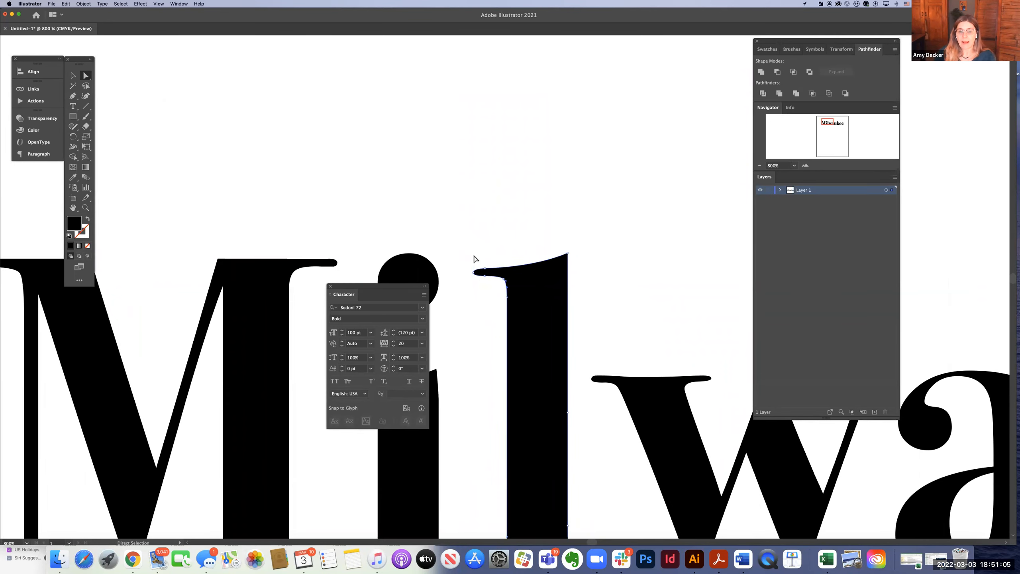
Step: Try to reshape the top edge and serif of the "l" by moving only some of its anchor points, and undo the changes
left_click_drag(573, 311, 584, 316)
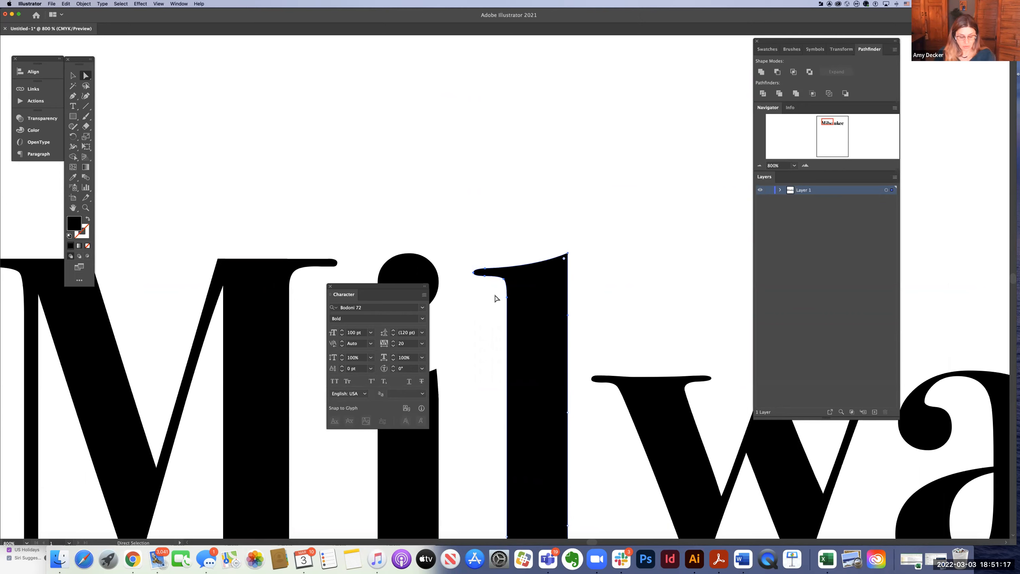
key("super")
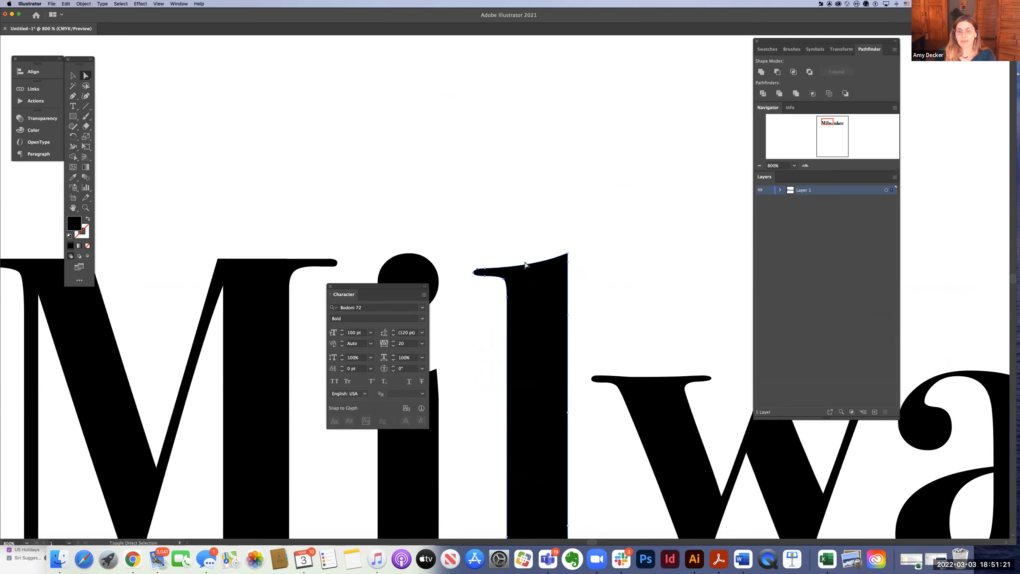
left_click(527, 265)
left_click_drag(527, 219, 527, 220)
key("super+z")
key("super+z")
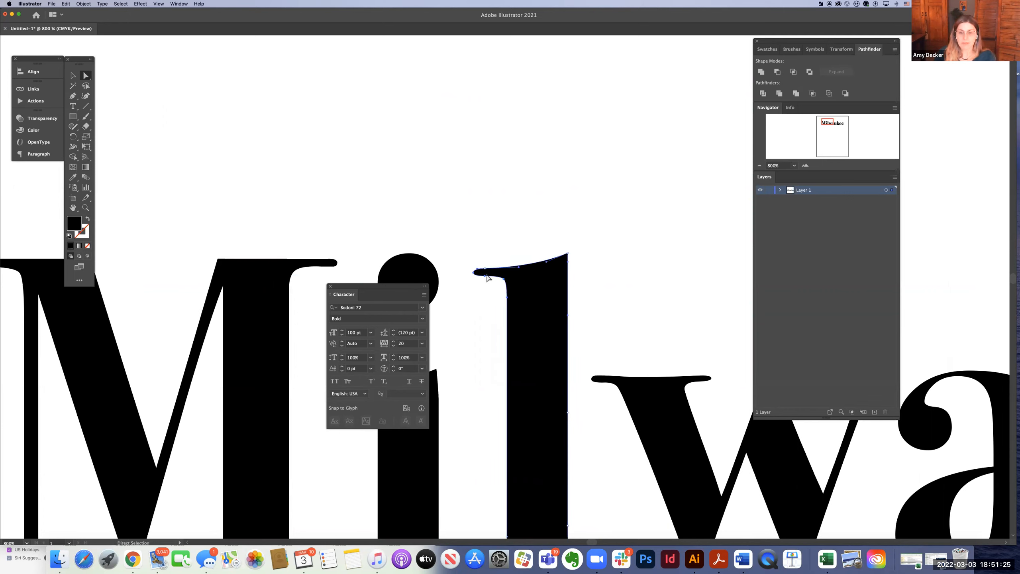
left_click_drag(486, 272, 494, 237)
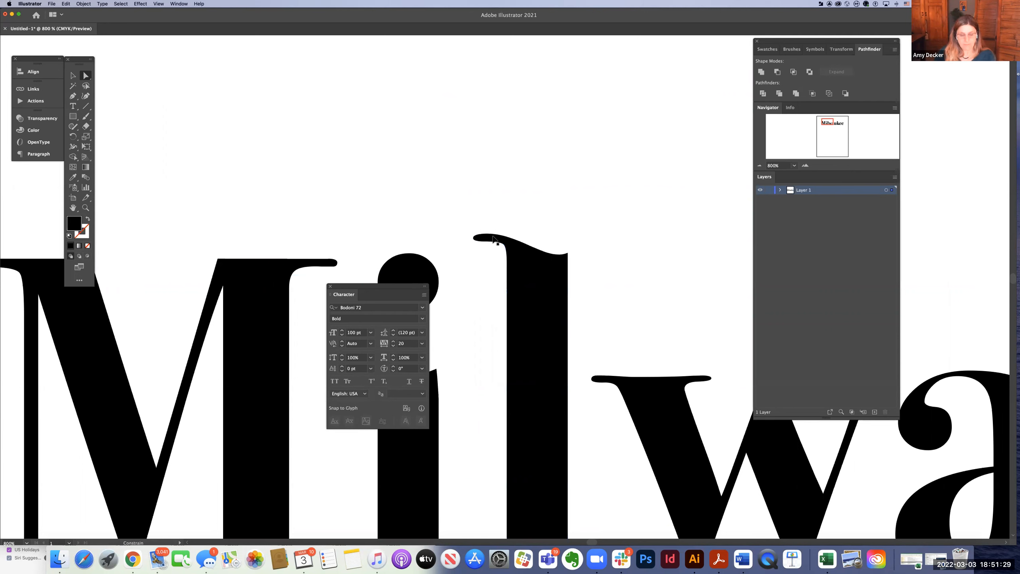
key("super+z")
Step: Stretch the "l" straight up to more than twice its original height by moving all its top anchor points together, and deselect it
left_click_drag(568, 254, 573, 52)
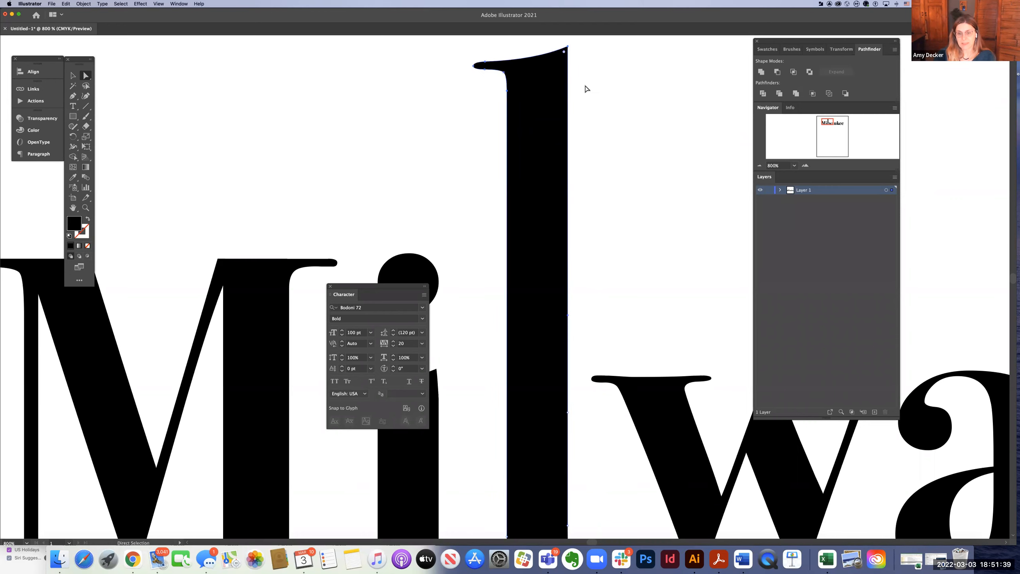
left_click(585, 89)
key("super+minus")
key("super+minus")
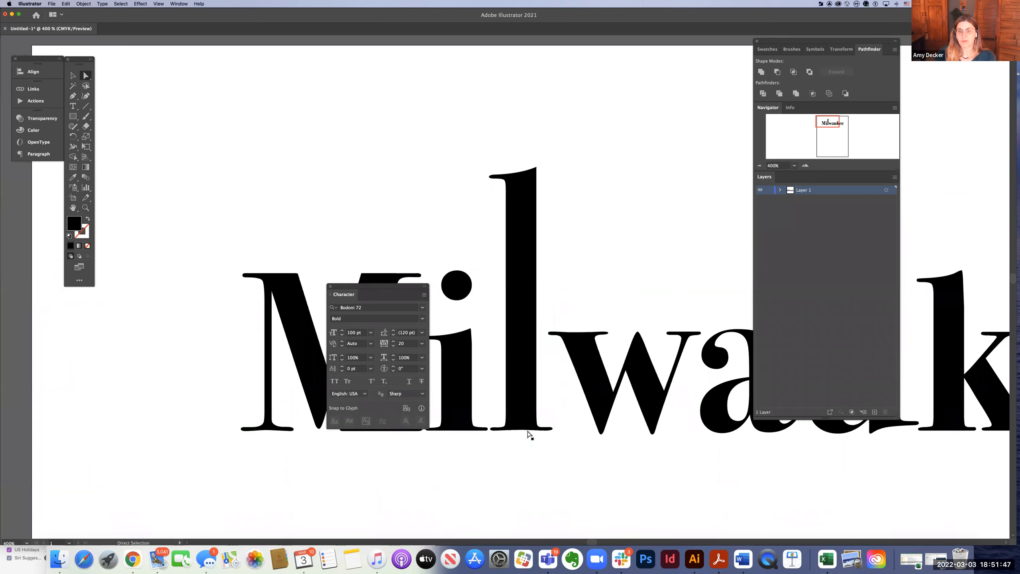
left_click_drag(479, 144, 601, 214)
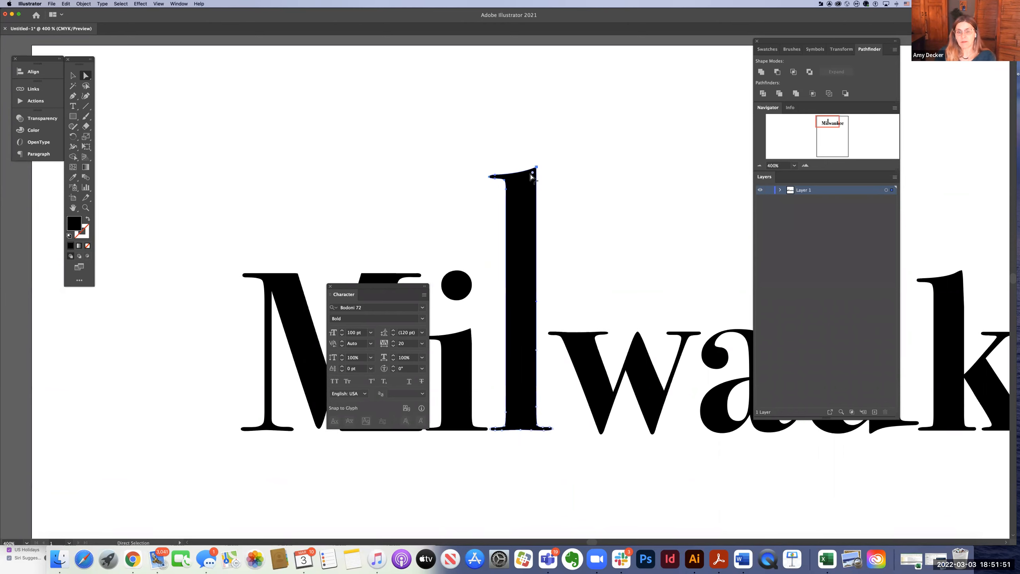
left_click_drag(529, 173, 546, 84)
left_click(601, 273)
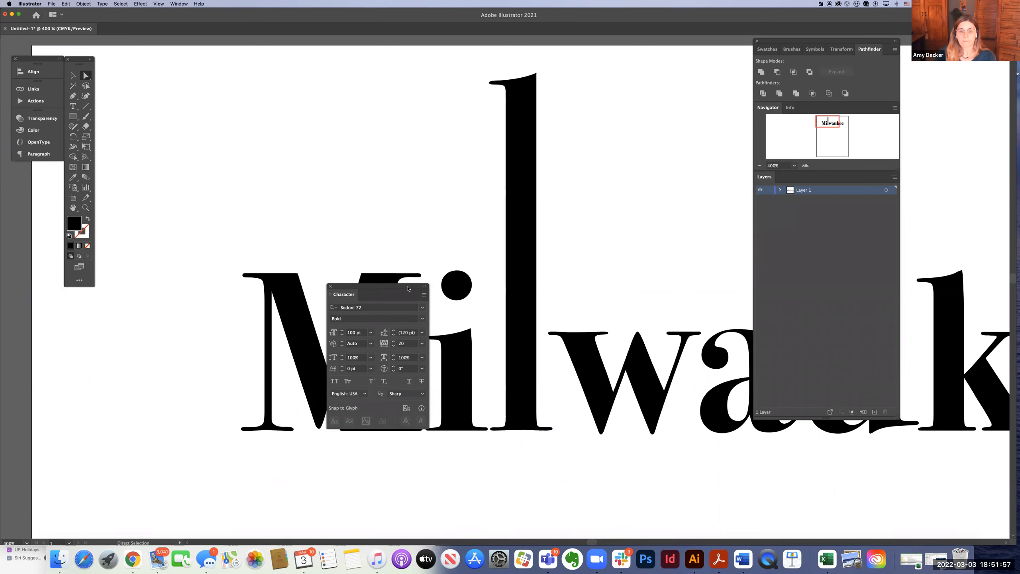
Step: Move the Character panel clear of the letters and draw a thin horizontal rectangle across the "l" stem just below its top serif
left_click_drag(167, 321, 177, 322)
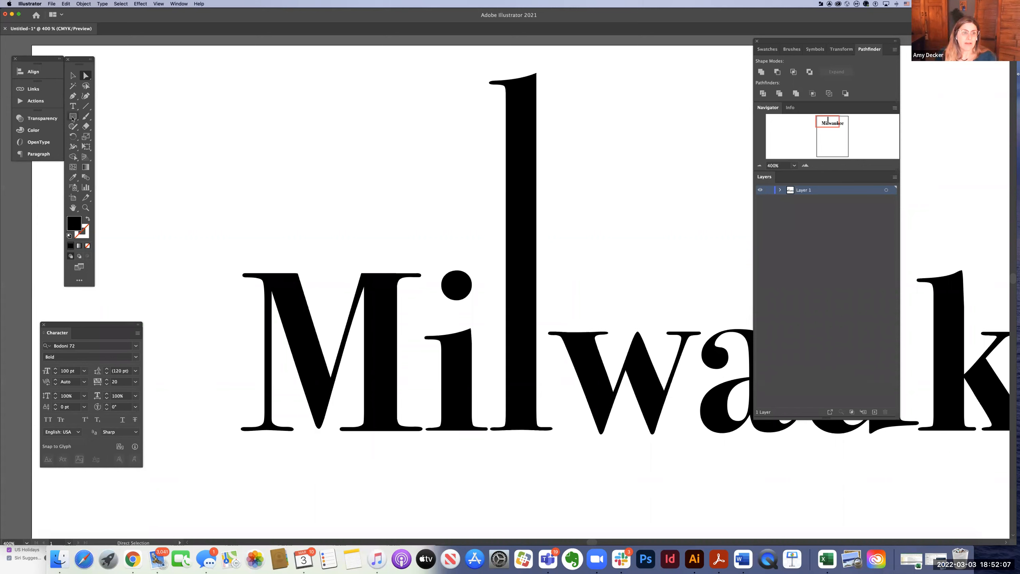
left_click(73, 118)
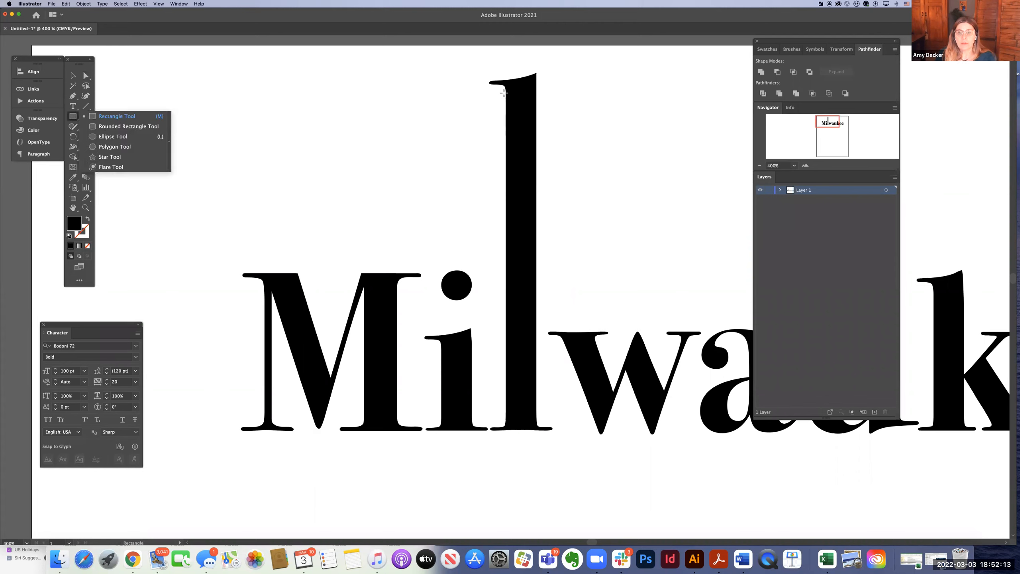
left_click_drag(504, 93, 545, 98)
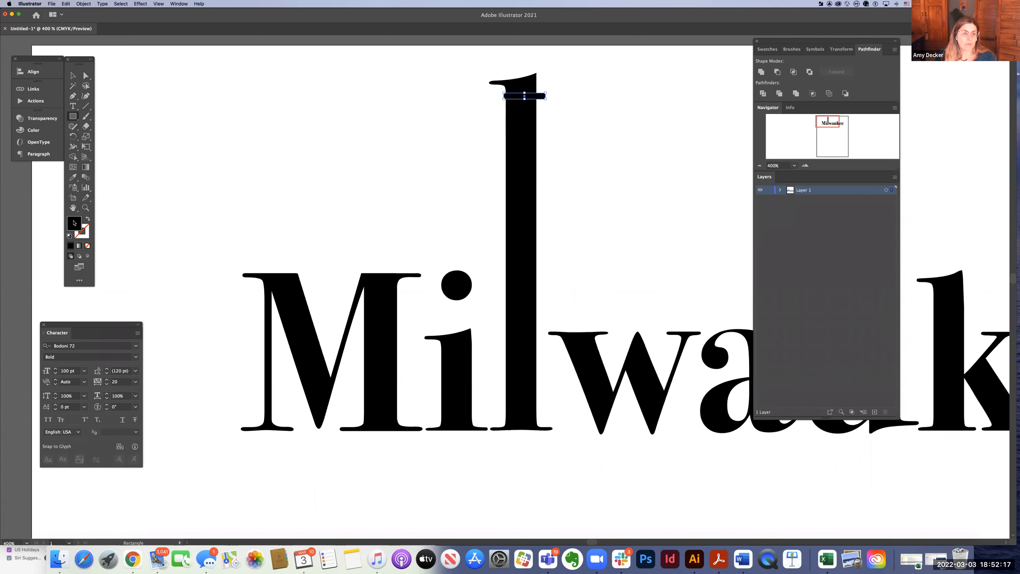
Step: Fill the thin rectangle on the "l" with bright magenta FF15FF
double_click(74, 223)
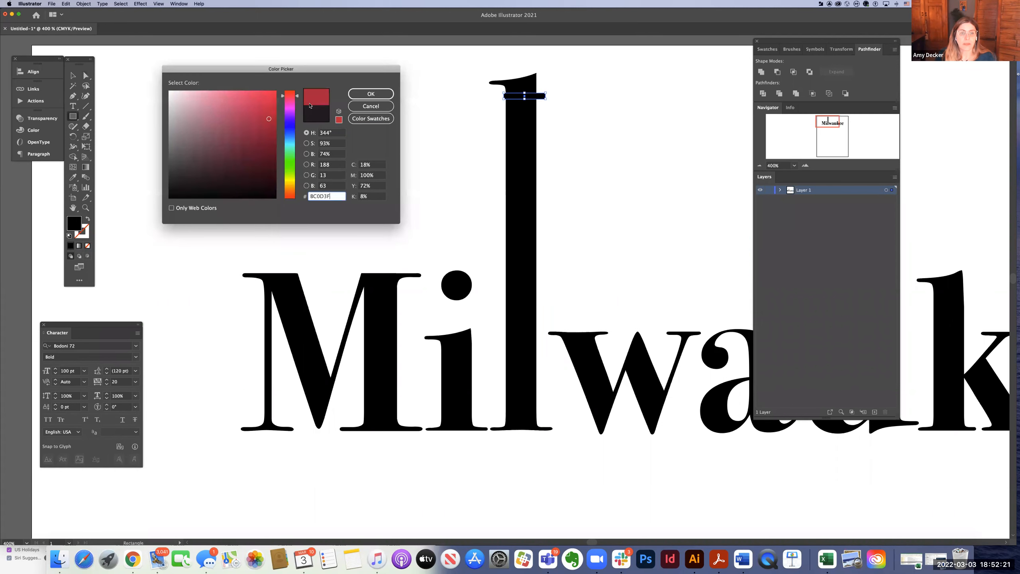
left_click(291, 109)
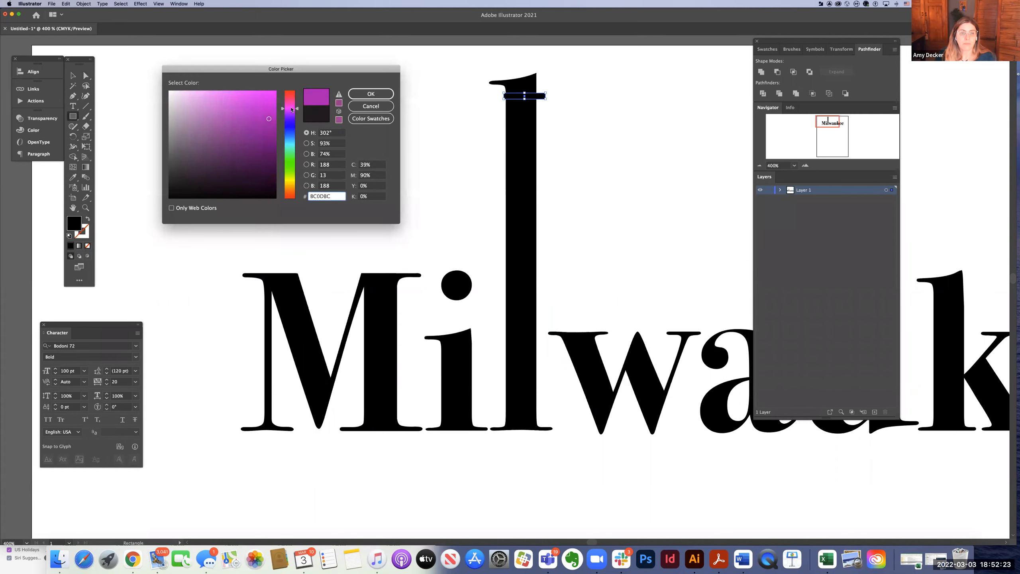
left_click(268, 90)
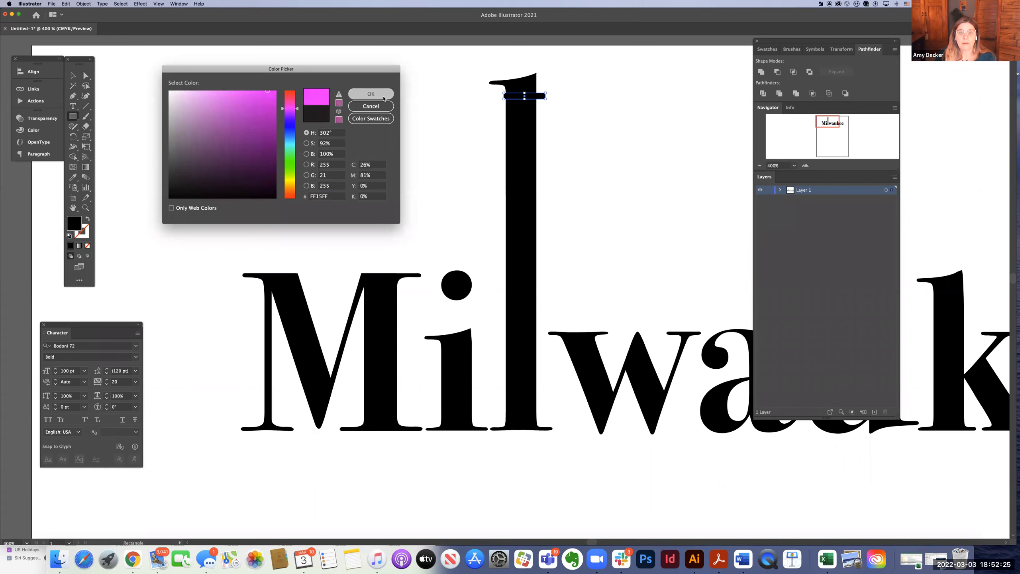
left_click(371, 94)
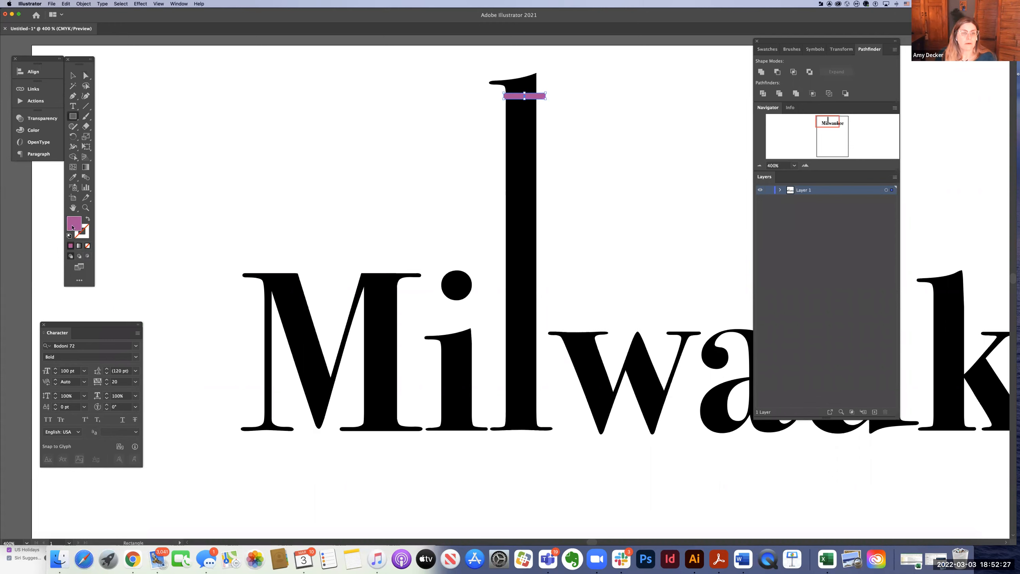
Step: Change the thin rectangle's fill to yellow FFF800, leaving the web-colors-only restriction off
double_click(74, 223)
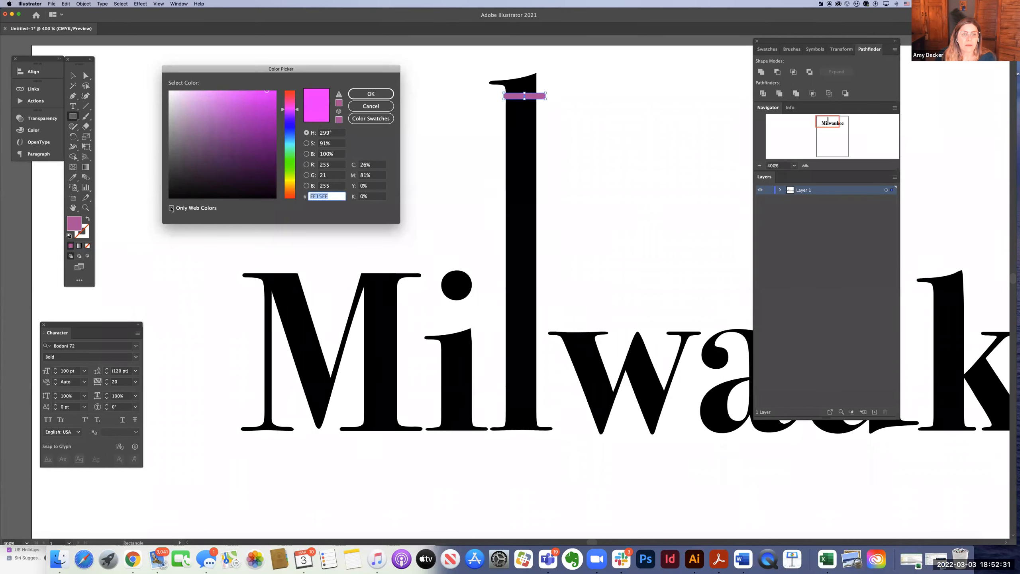
left_click(171, 207)
left_click(171, 207)
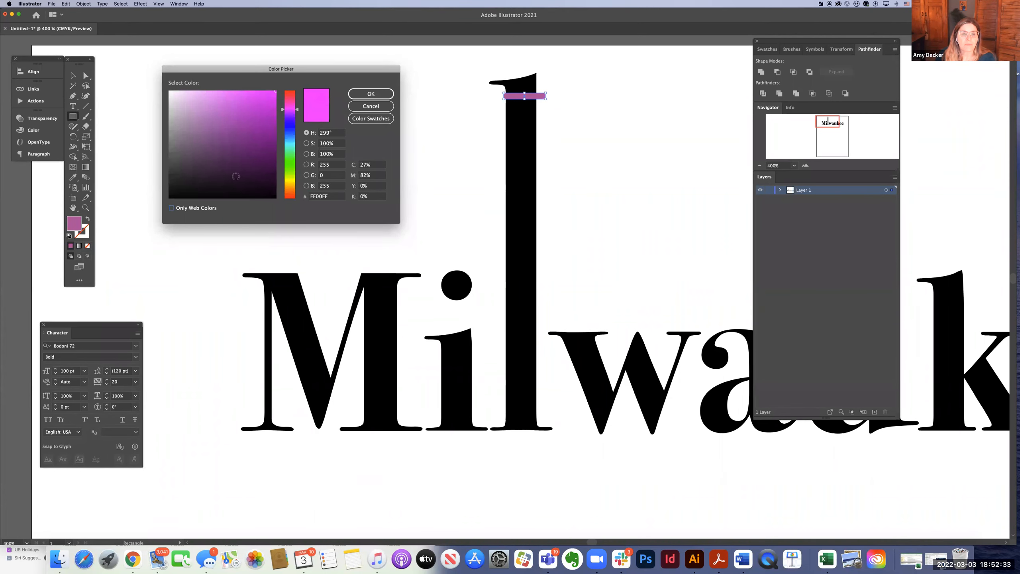
left_click_drag(289, 189, 289, 181)
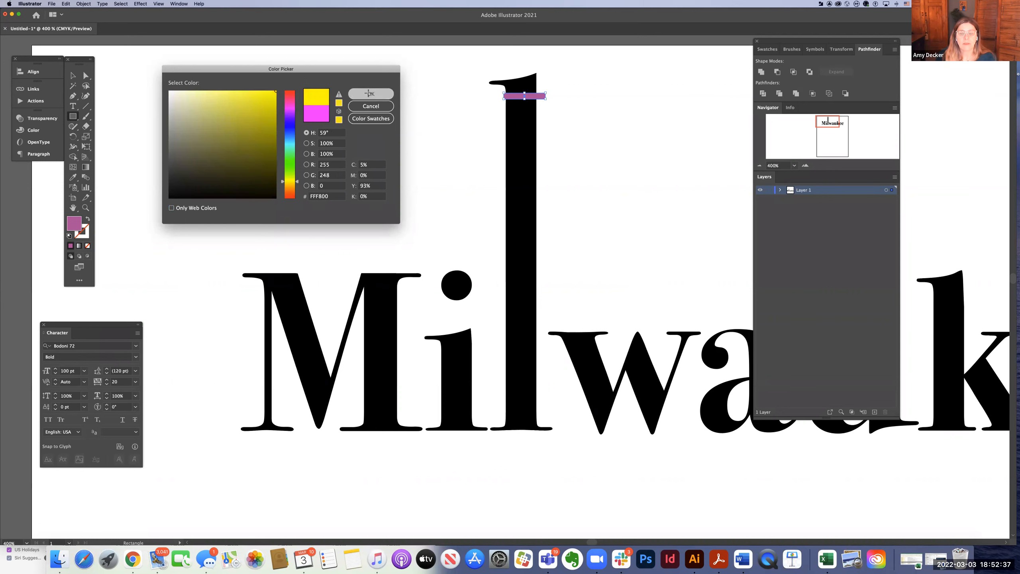
left_click(370, 94)
Step: Shift the yellow rectangle slightly to the left so it sits centred across the "l" stem, and deselect it
left_click(73, 76)
left_click(482, 70)
left_click_drag(521, 100, 516, 99)
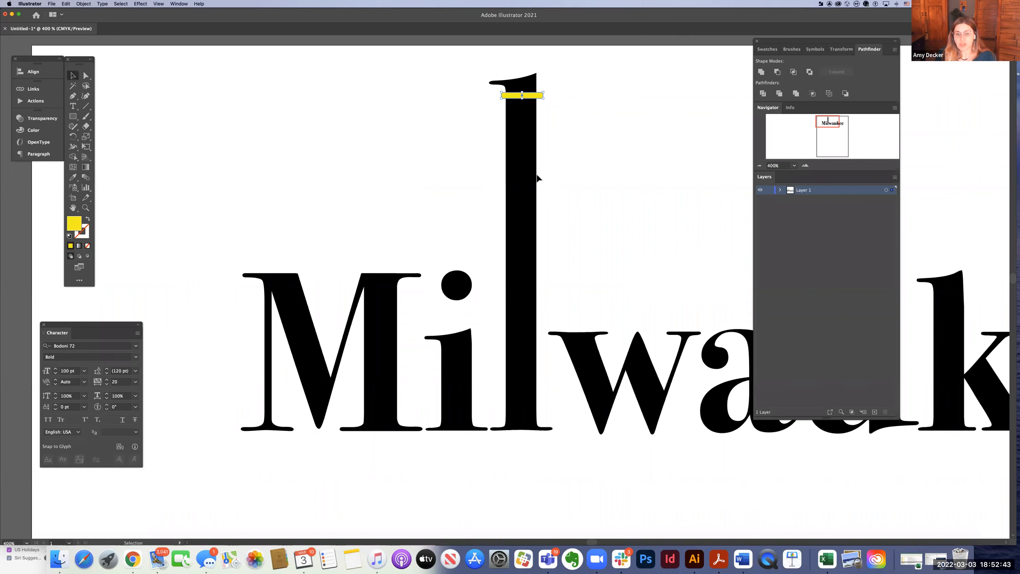
left_click(527, 97, "shift")
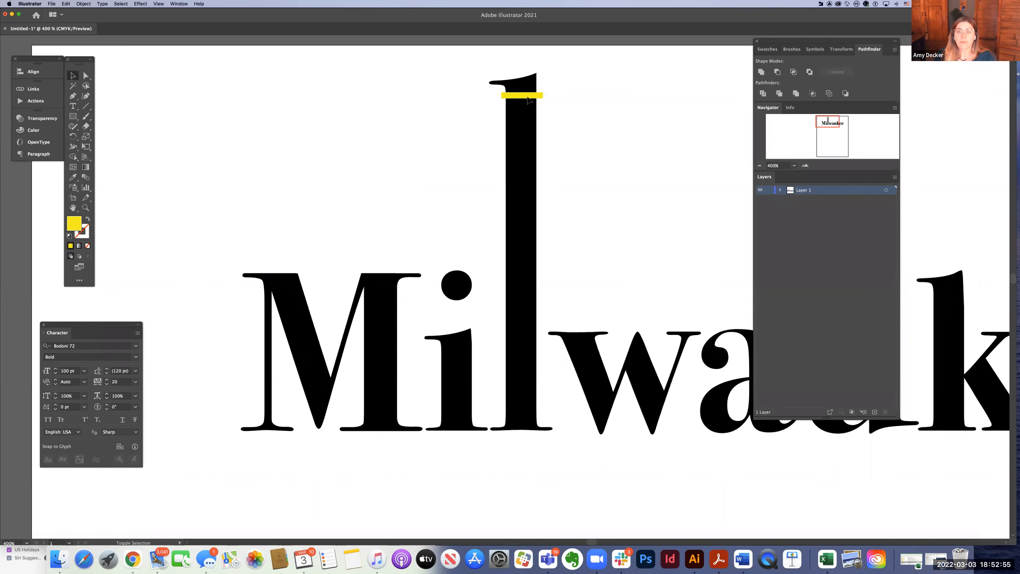
Step: Nudge the yellow bar slightly up and to the right so it sits centred across the "l" stem
left_click_drag(529, 99, 528, 109)
key("cmd+z")
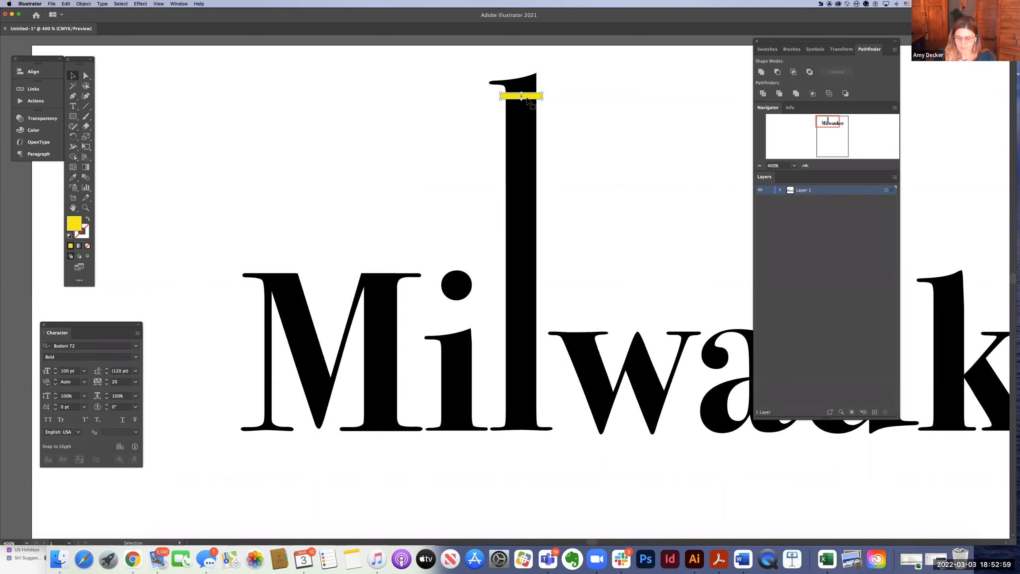
key("Up")
key("Right")
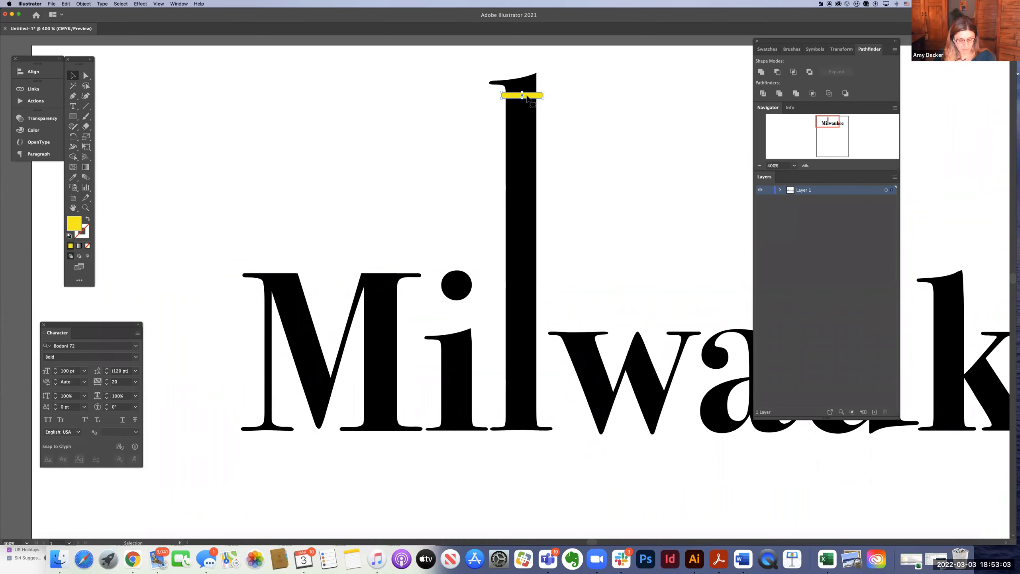
Step: Copy the yellow bar a short distance straight down and repeat the copy at equal spacing until bars reach the base of the "l"
key("shift")
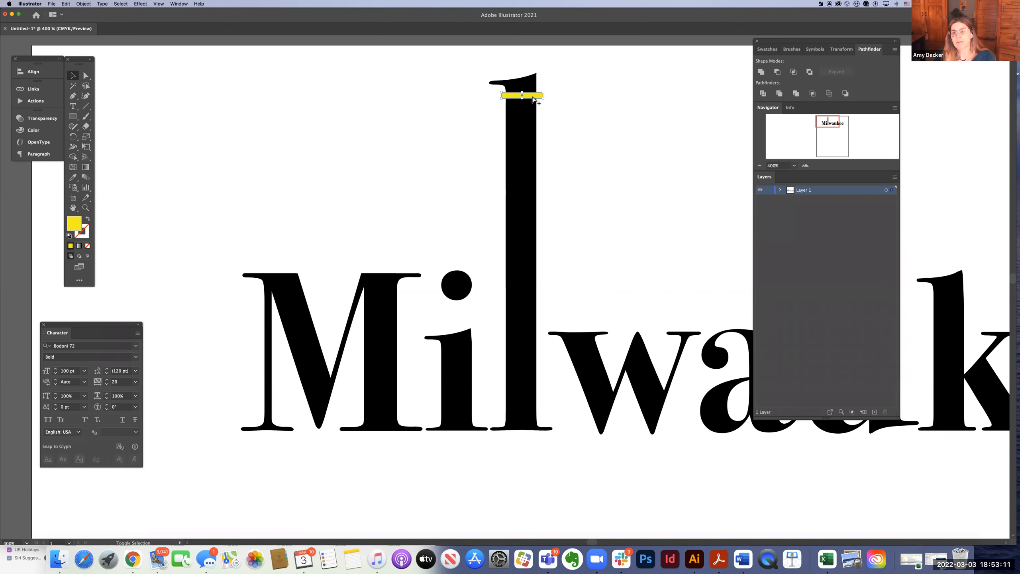
left_click_drag(533, 99, 532, 114)
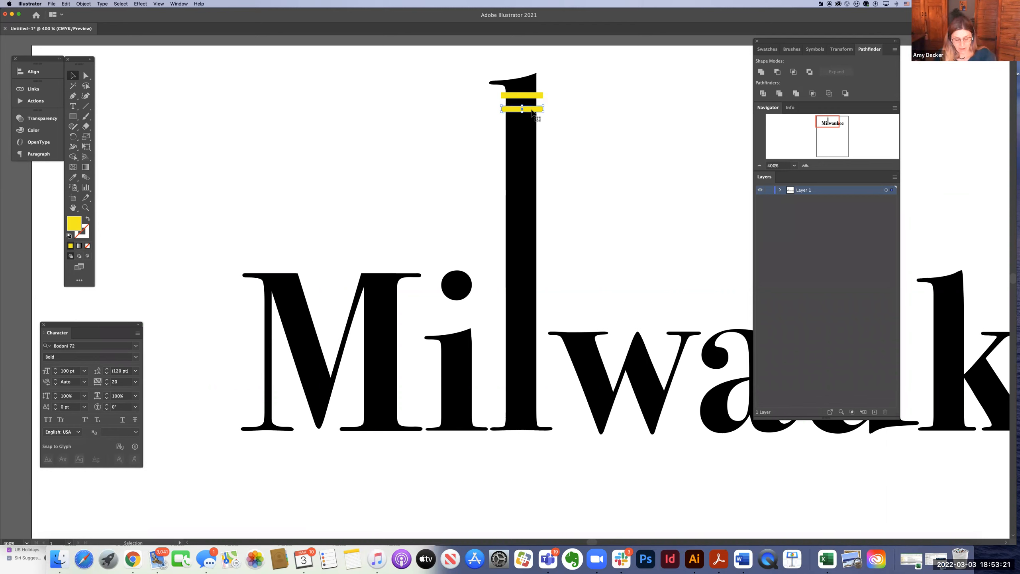
key("super+d")
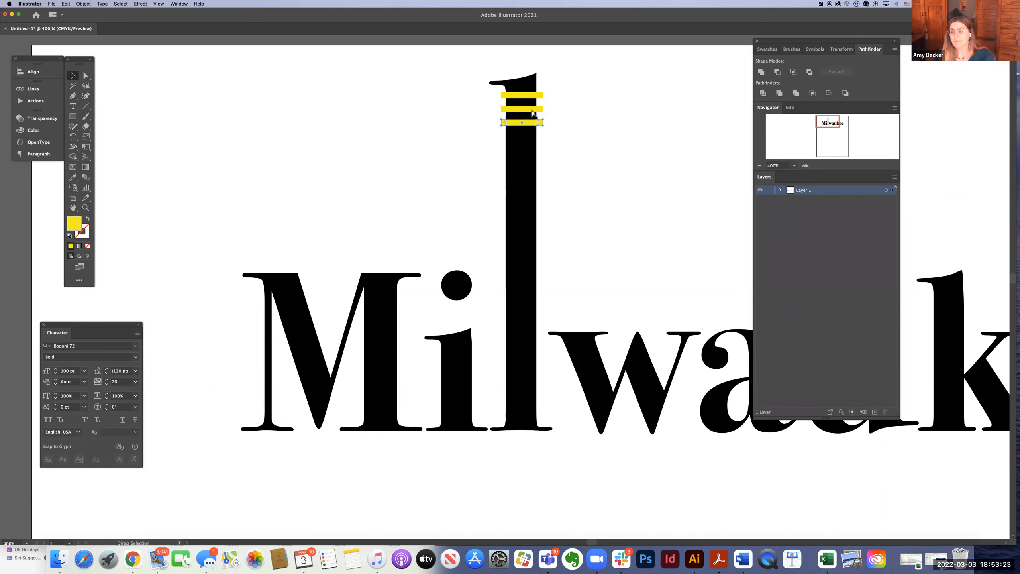
key("super+d")
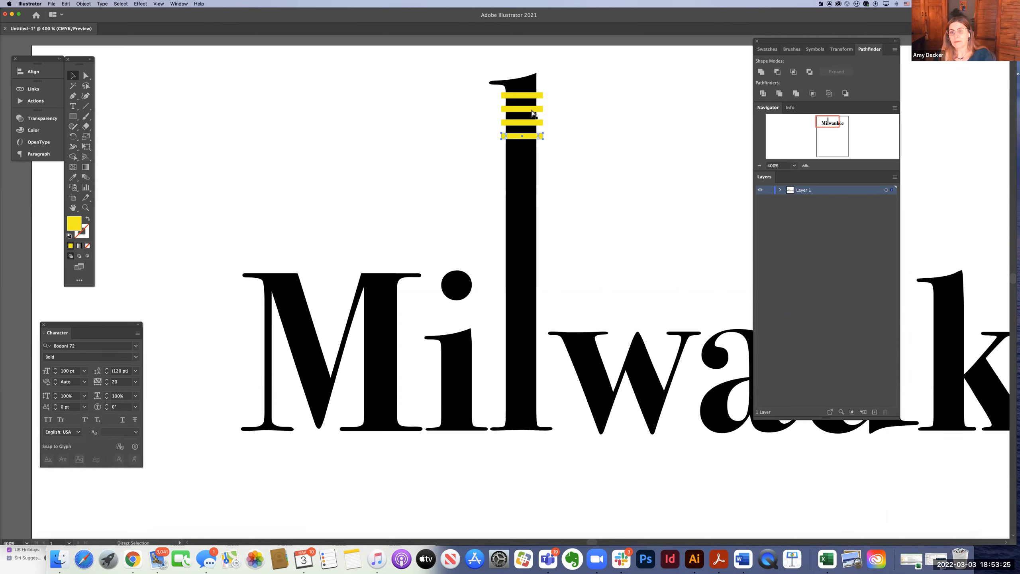
key("super+d")
key("super+d")
key("super+d")
key("super+d")
key("super+d")
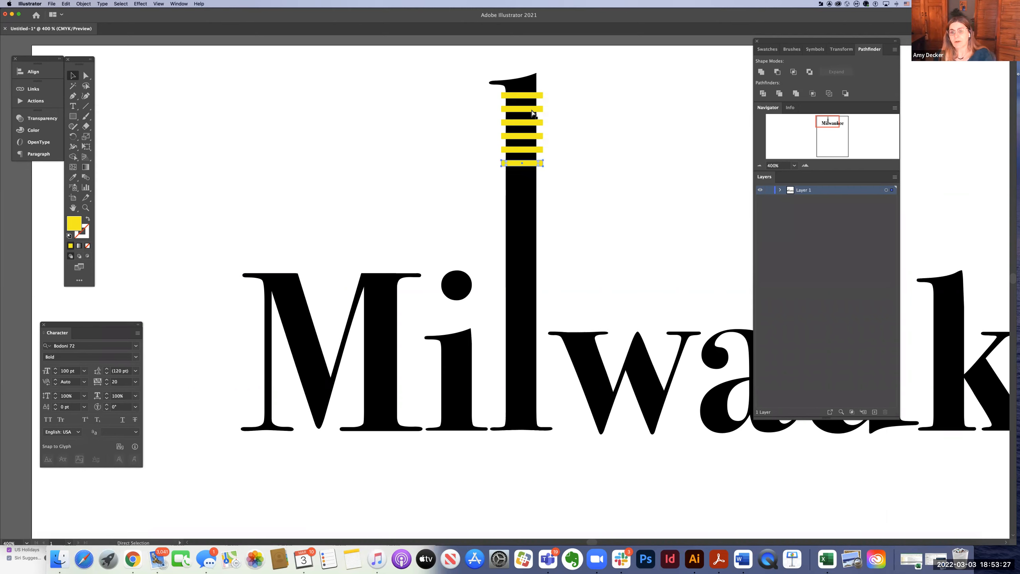
key("super+d")
key("super+d")
key("super+d")
key("super+d")
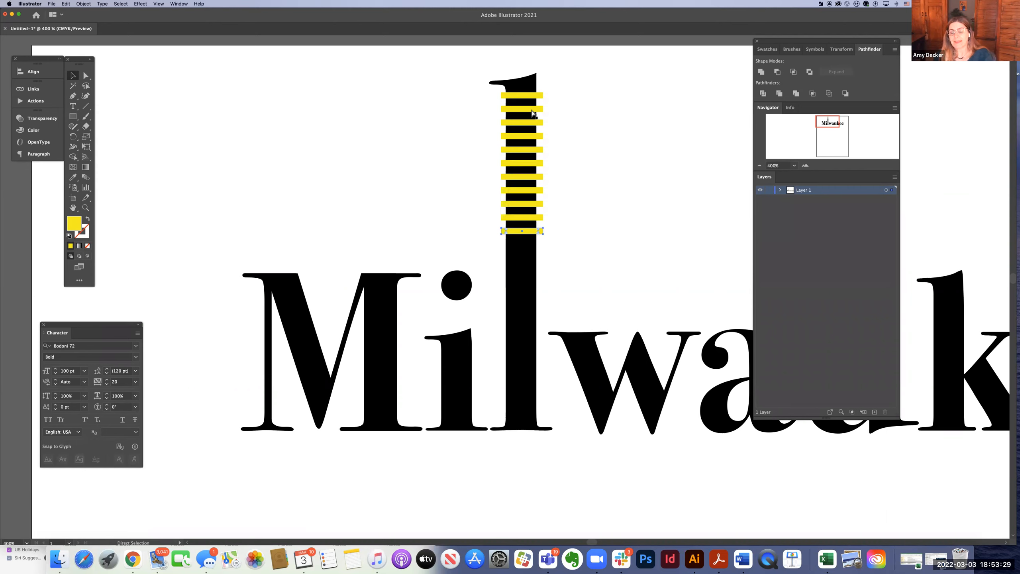
key("super+d")
key("super+d")
key("super+d")
key("super+d")
key("super+d")
key("super+d")
key("super+d")
key("super+d")
key("super+d")
key("super+d")
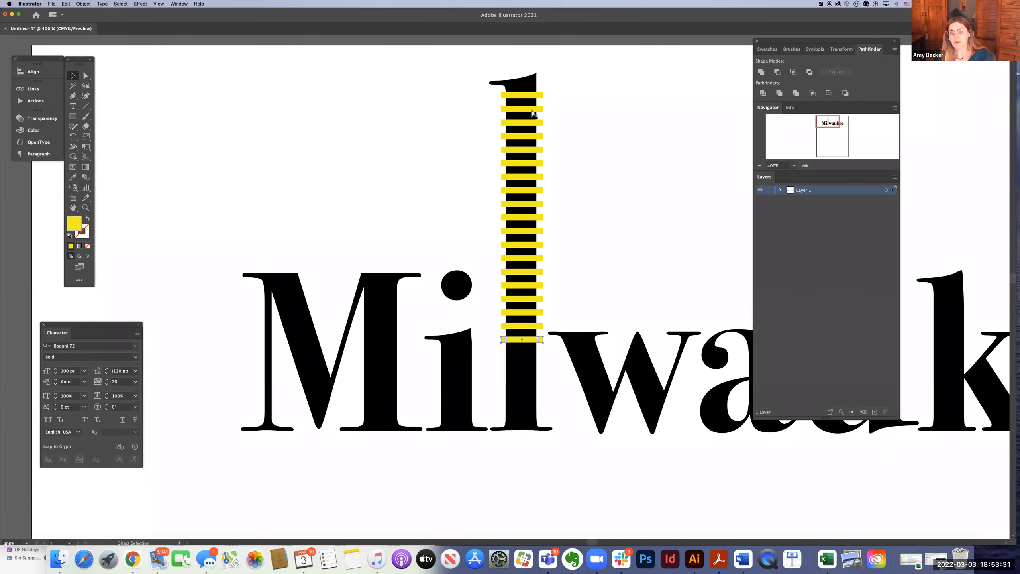
key("super+d")
key("super+d")
key("v")
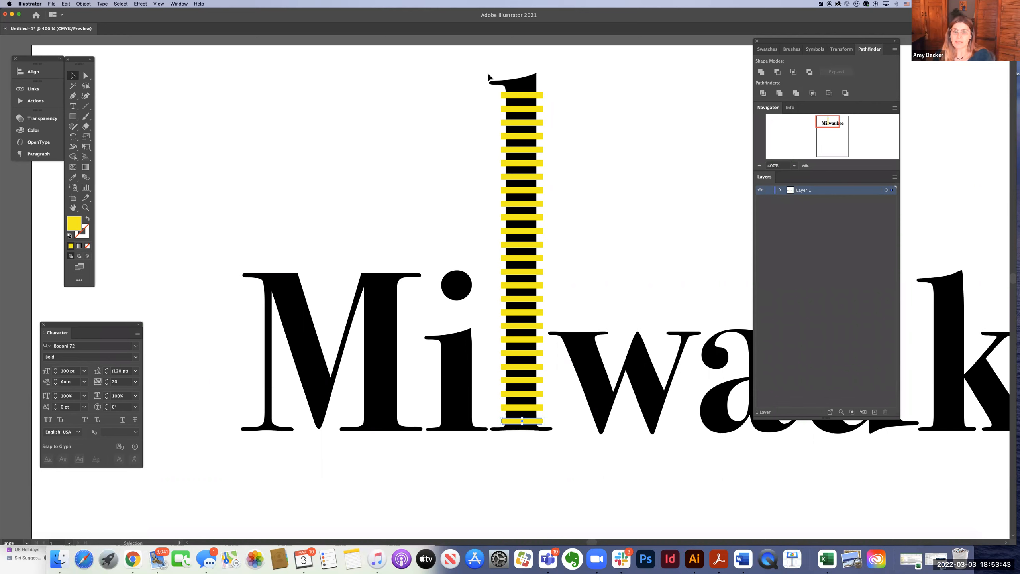
Step: Select the "l" together with all its yellow bars and move the Pathfinder panel group close to the letter
scroll(489, 75, "right", 2)
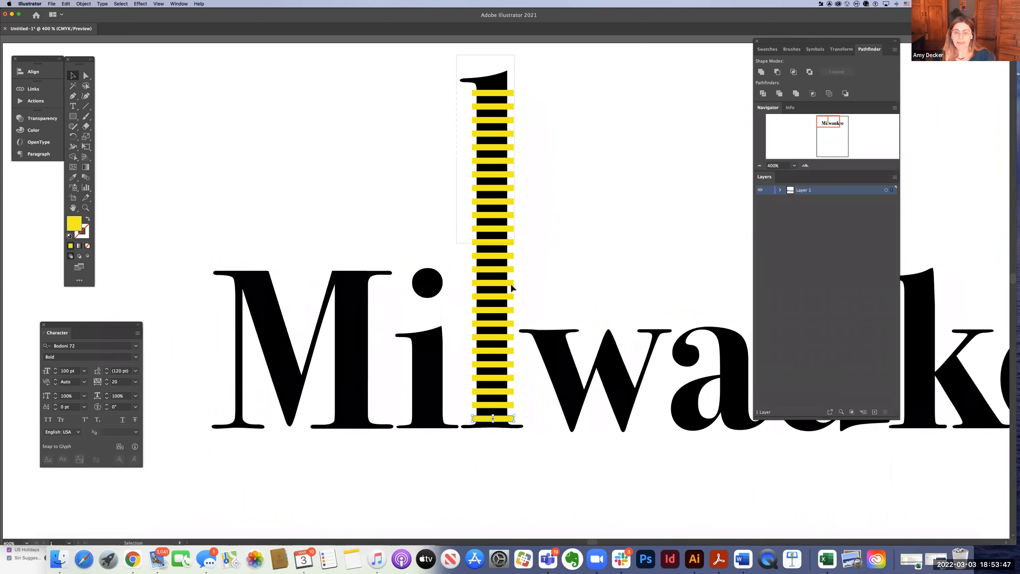
left_click(525, 428)
left_click(525, 439)
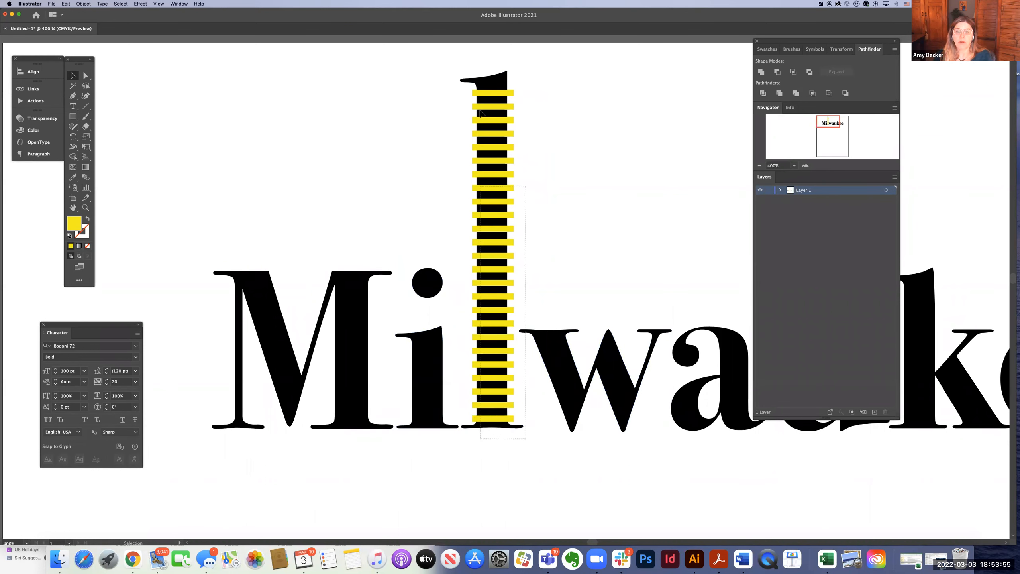
left_click(461, 64)
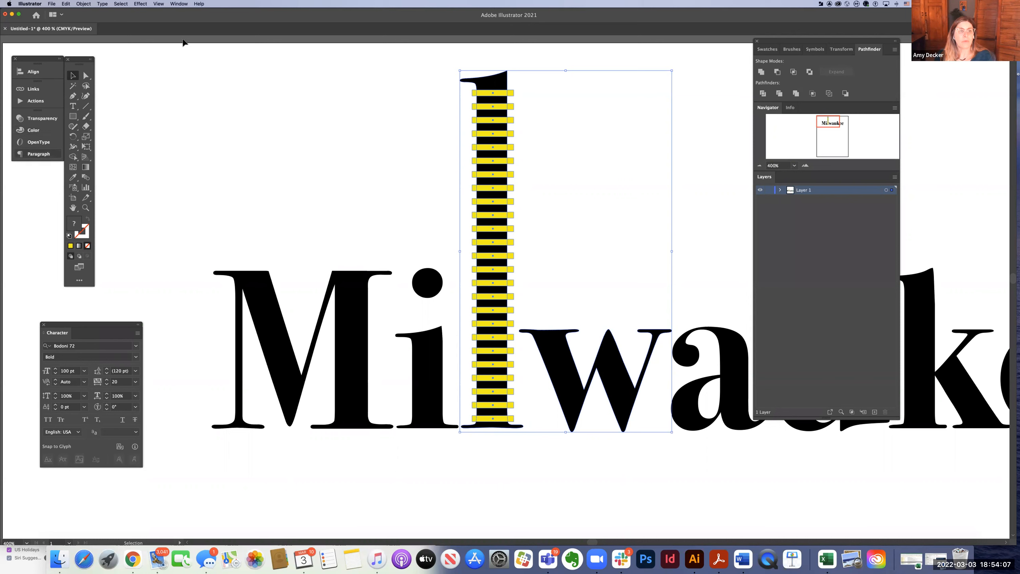
left_click(179, 4)
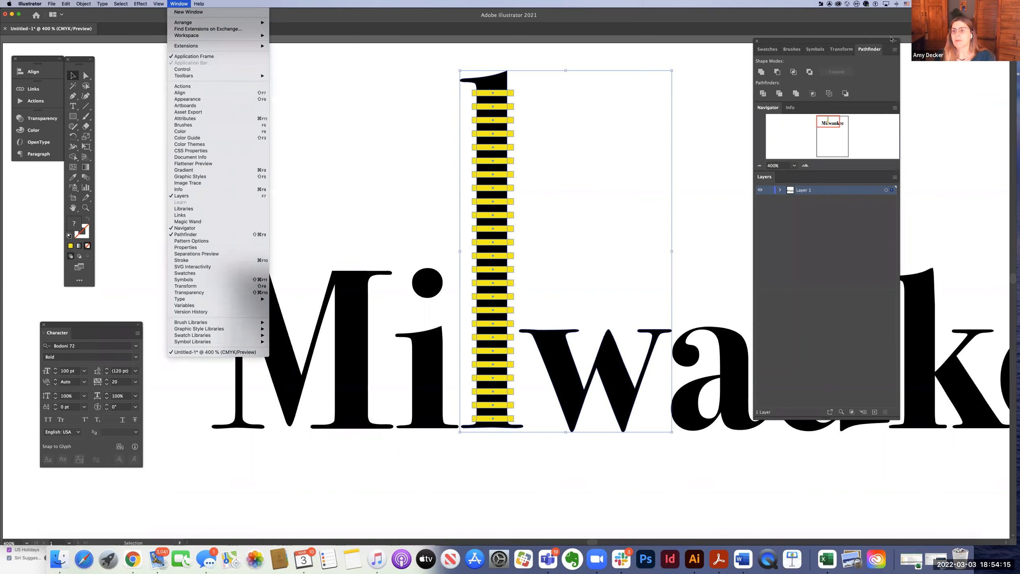
left_click(874, 53)
left_click_drag(782, 44, 595, 99)
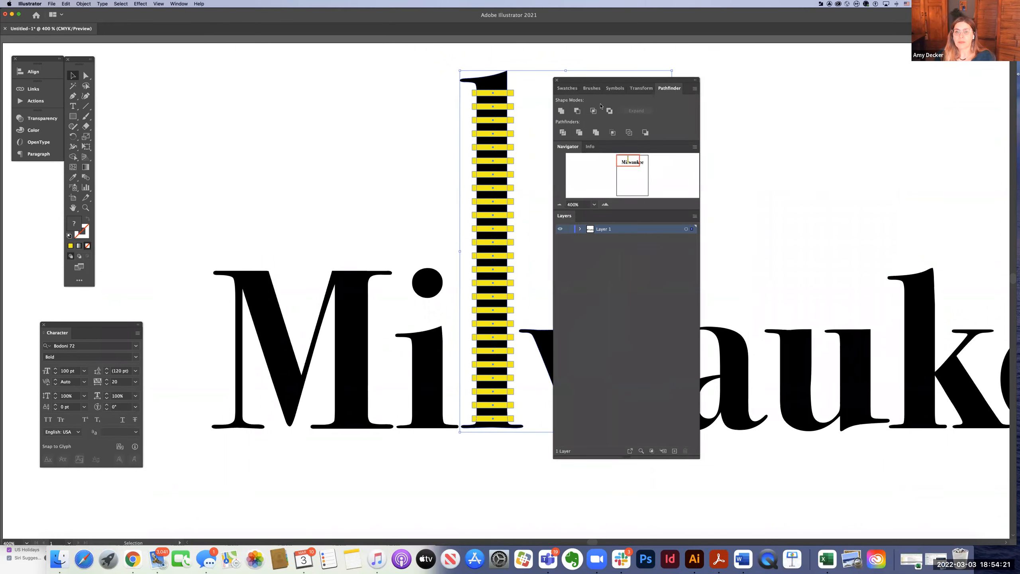
Step: Try to cut the selected yellow bars out of the "l" with Pathfinder Minus Front, and deselect the result
left_click(564, 113)
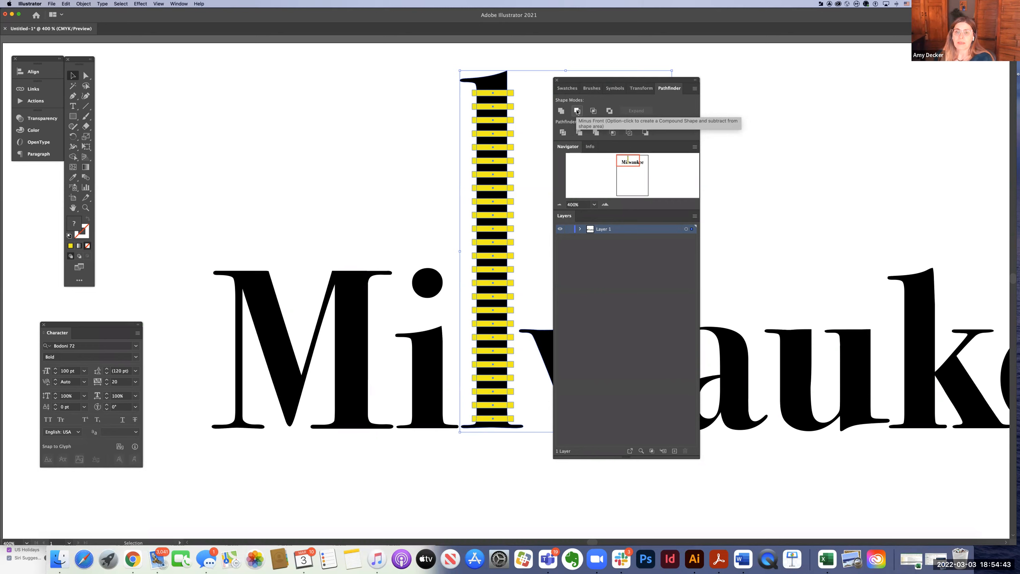
left_click(577, 110)
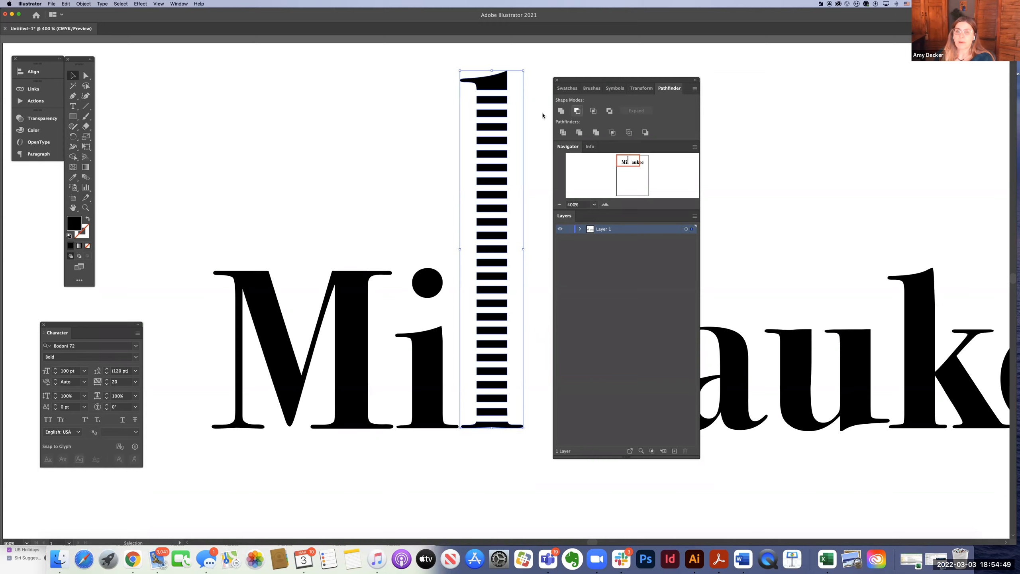
left_click(532, 106)
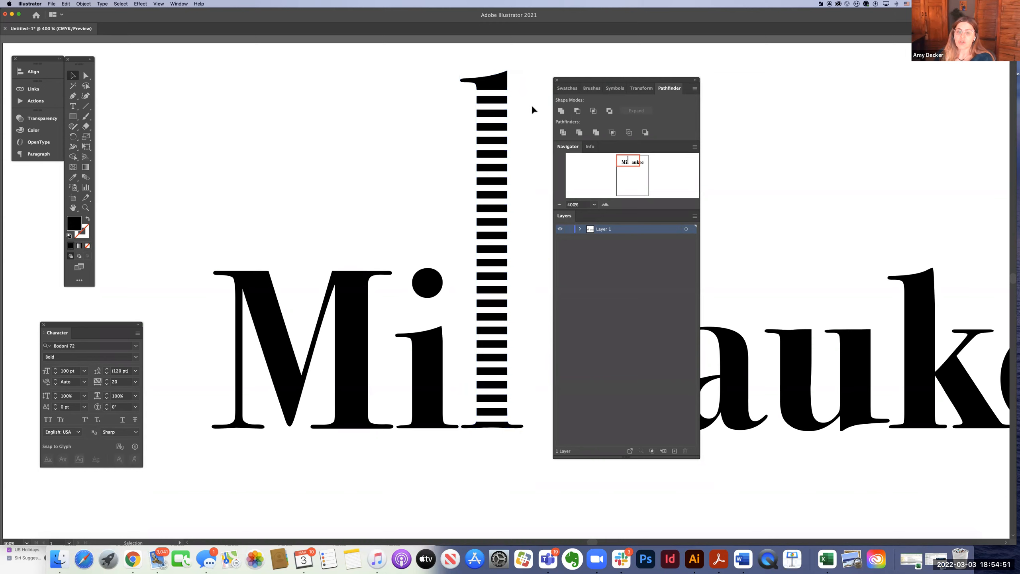
mouse_move(504, 87)
left_mouse_down()
mouse_move(532, 80)
mouse_move(401, 83)
mouse_move(502, 90)
mouse_move(394, 95)
mouse_move(519, 98)
mouse_move(432, 100)
mouse_move(500, 103)
mouse_move(504, 85)
left_mouse_up()
left_click(285, 152)
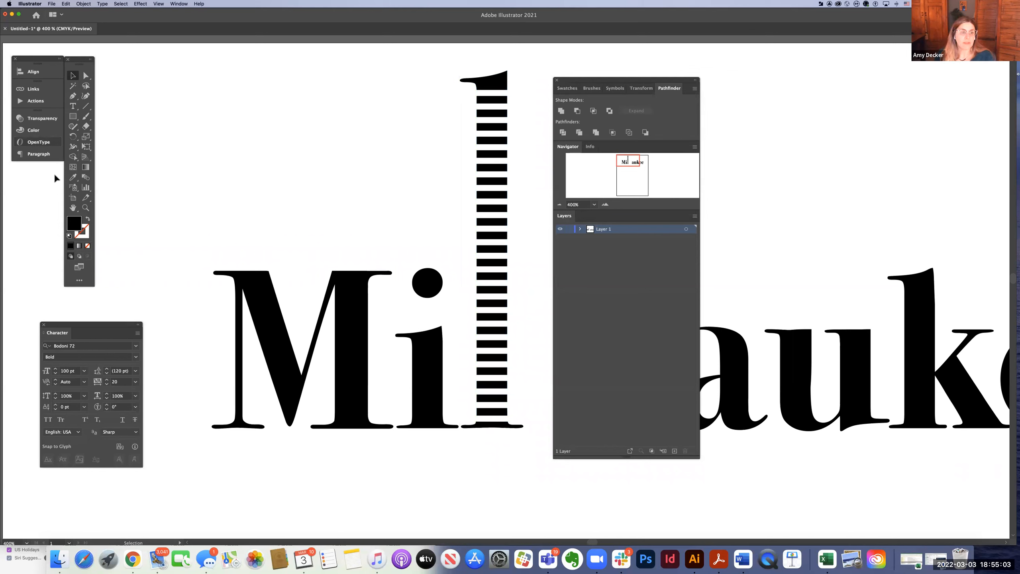
Step: Set the fill colour for new objects to purple 6E46AF
double_click(74, 221)
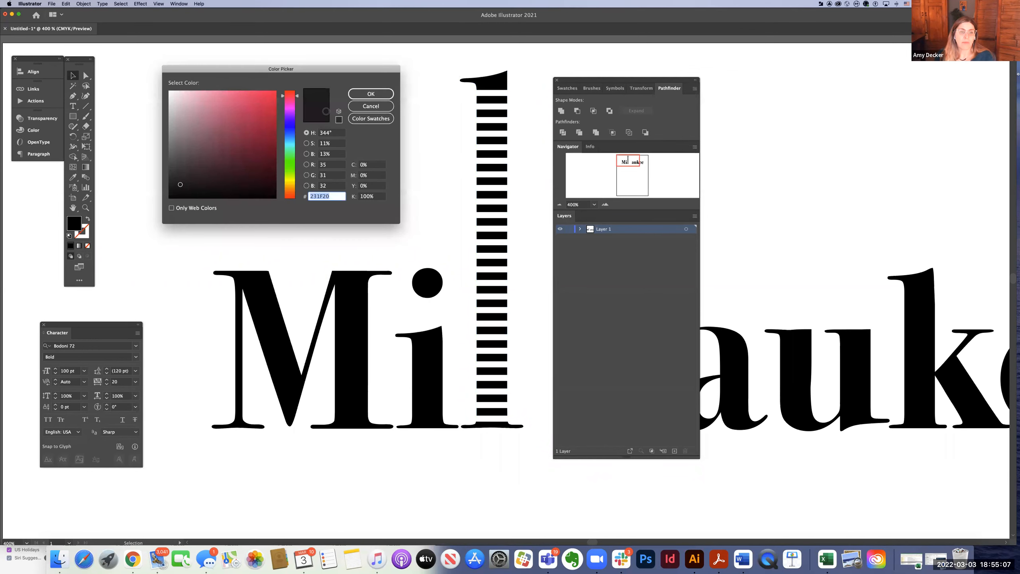
left_click(294, 121)
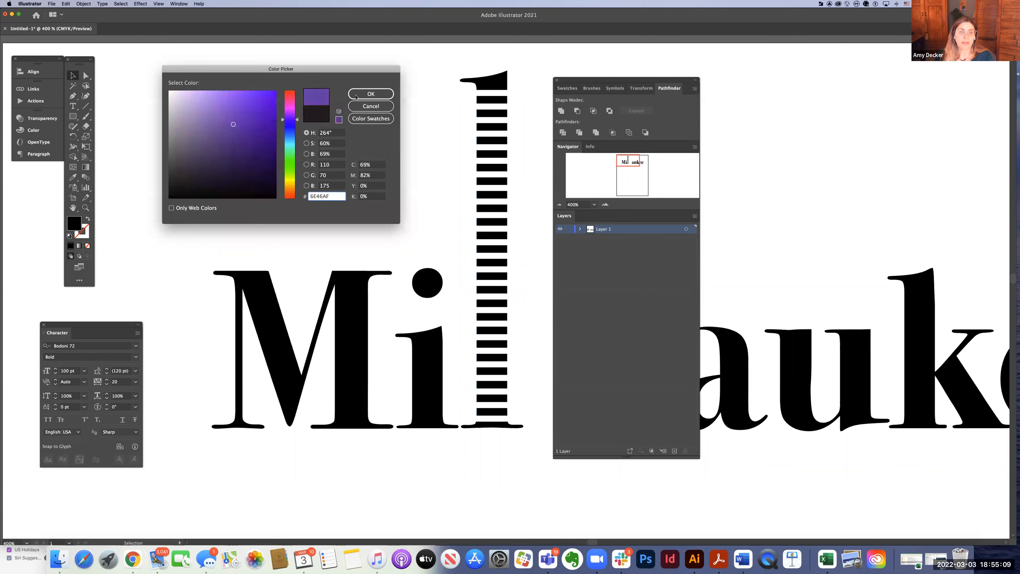
left_click(371, 94)
Step: Draw a large purple rectangle over the first letters, send it to the back, and move it up behind the striped "l"
left_click(73, 116)
mouse_move(150, 75)
left_mouse_down()
mouse_move(177, 114)
mouse_move(536, 408)
mouse_move(856, 497)
left_mouse_up()
left_click(72, 76)
key("super+shift+bracketleft")
mouse_move(219, 83)
left_mouse_down()
mouse_move(224, 236)
mouse_move(225, 52)
mouse_move(215, 231)
mouse_move(214, 96)
mouse_move(200, 50)
mouse_move(206, 87)
left_mouse_up()
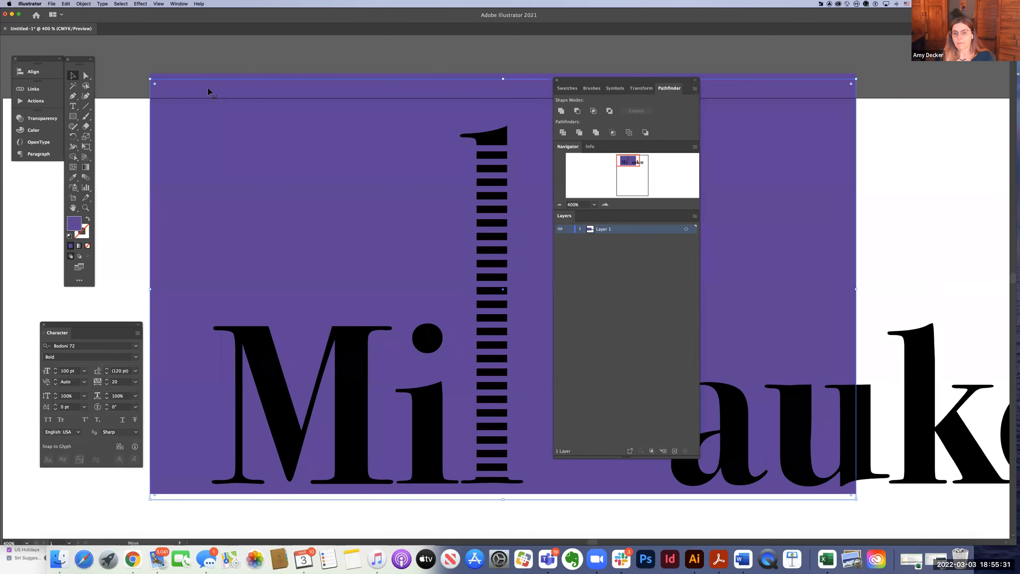
Step: Delete the purple background rectangle behind the letters
left_click(123, 126)
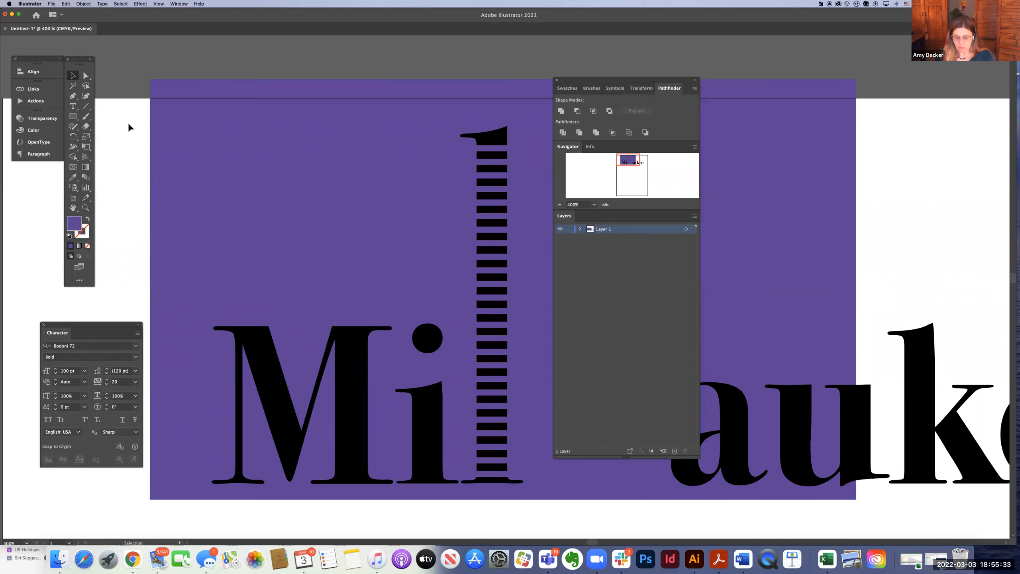
left_click(183, 138)
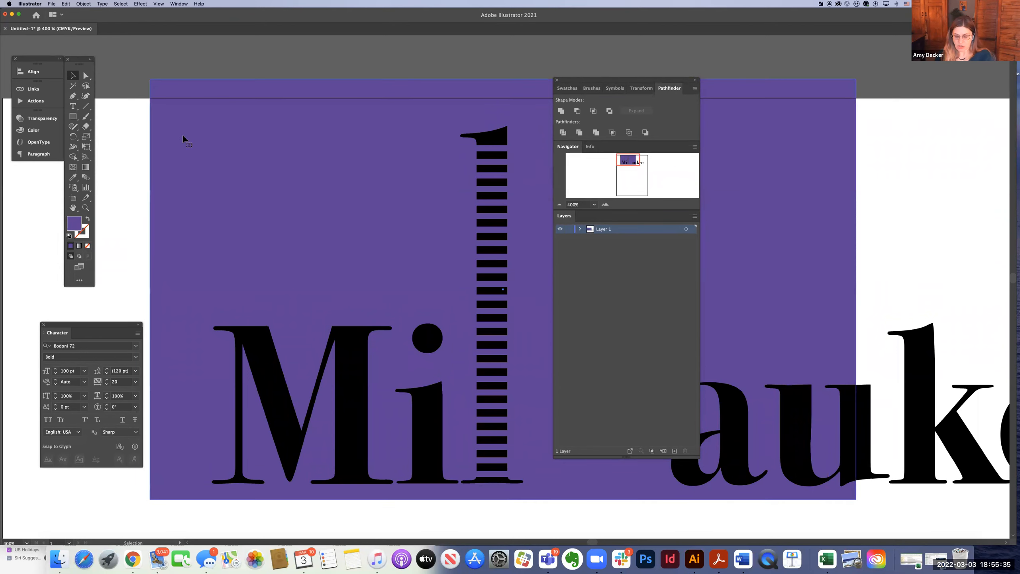
key("Delete")
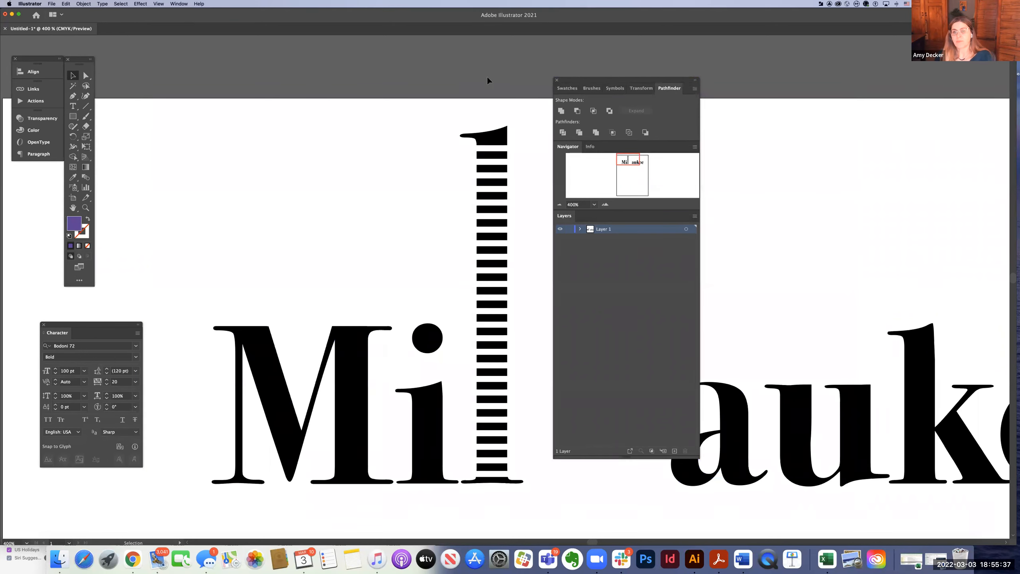
Step: Move the Pathfinder panel group slightly aside and undo back to before the yellow bars were subtracted from the "l"
left_click_drag(618, 81, 644, 72)
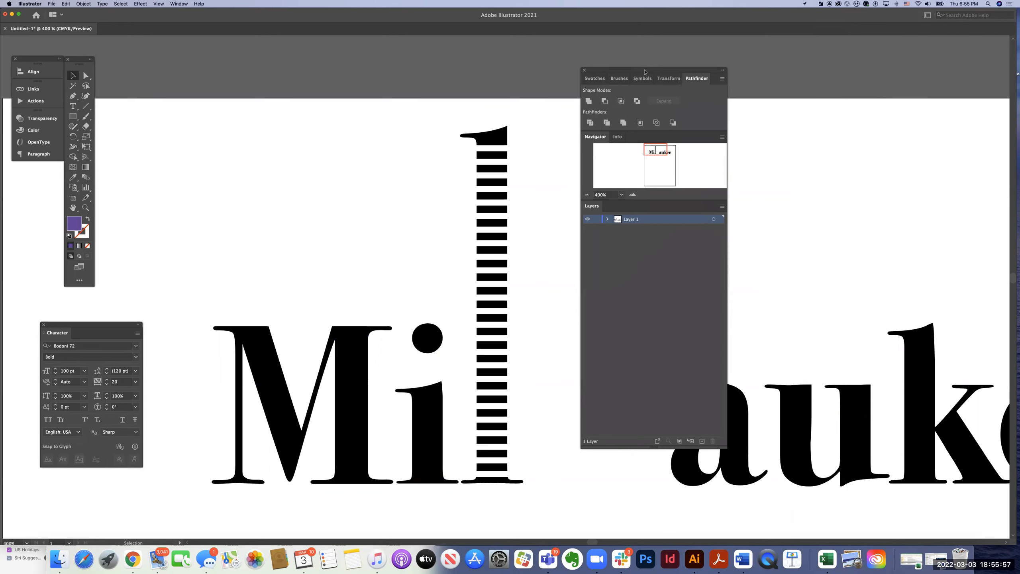
key("super+z")
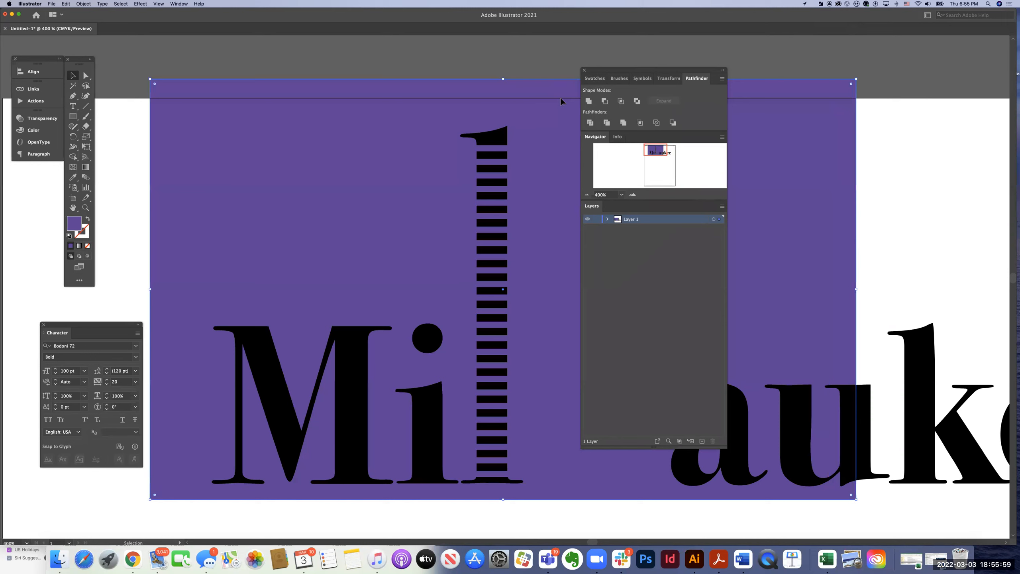
key("super+z")
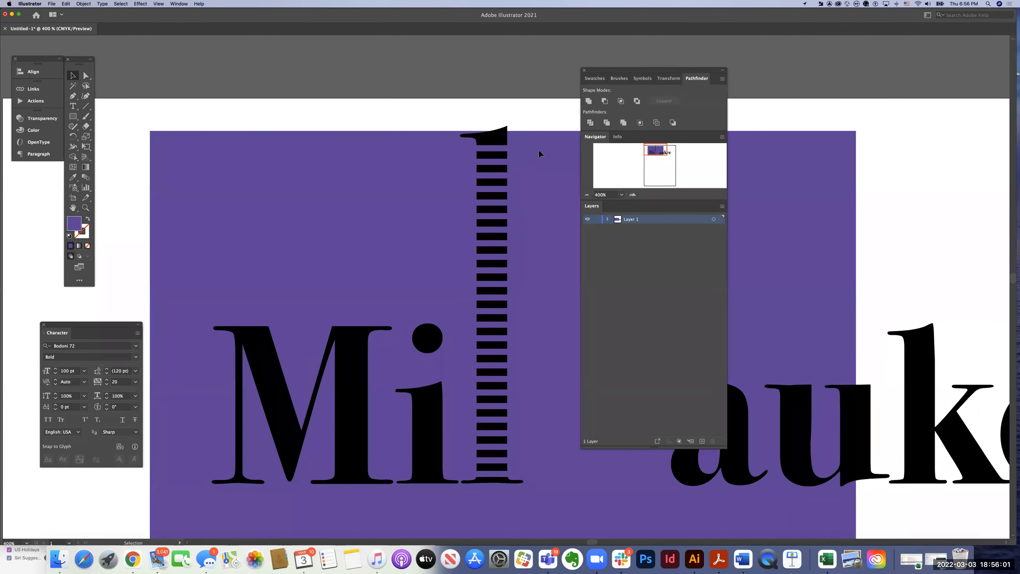
key("super+z")
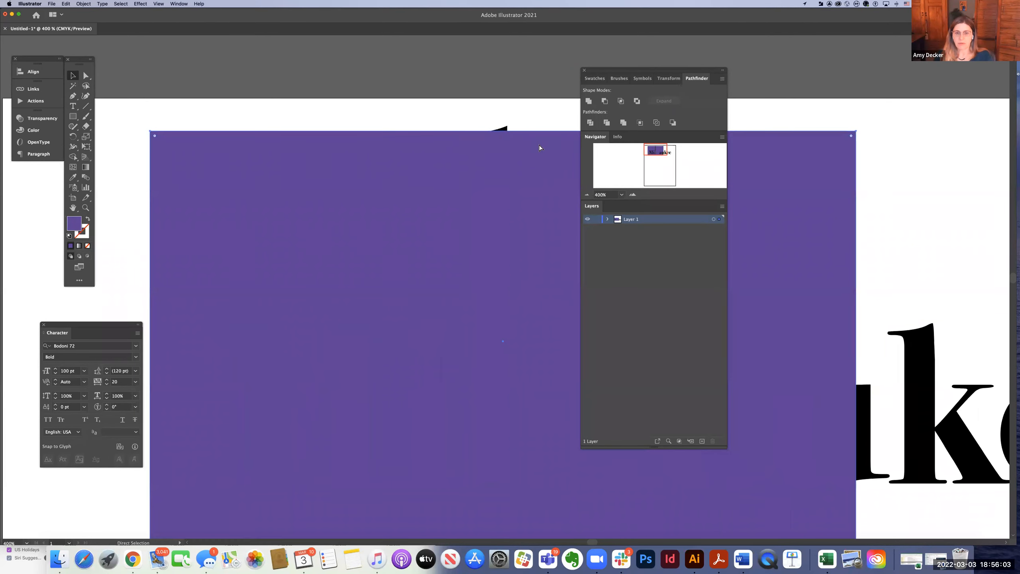
key("super+z")
key("super+z")
key("super+z")
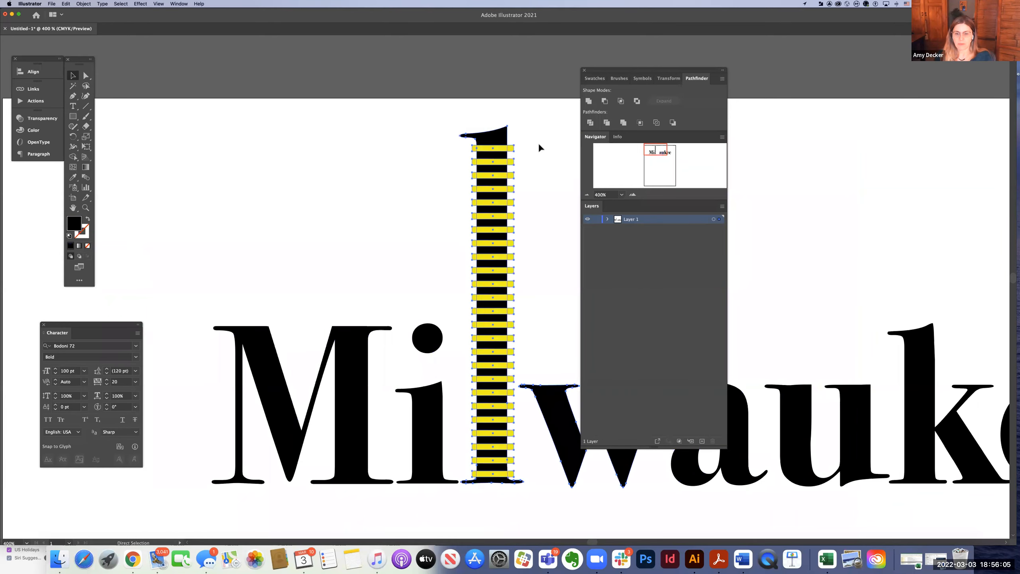
Step: Remove the "w" from the selection and subtract the yellow bars from the "l" with Pathfinder Minus Front
left_click(557, 462, "shift")
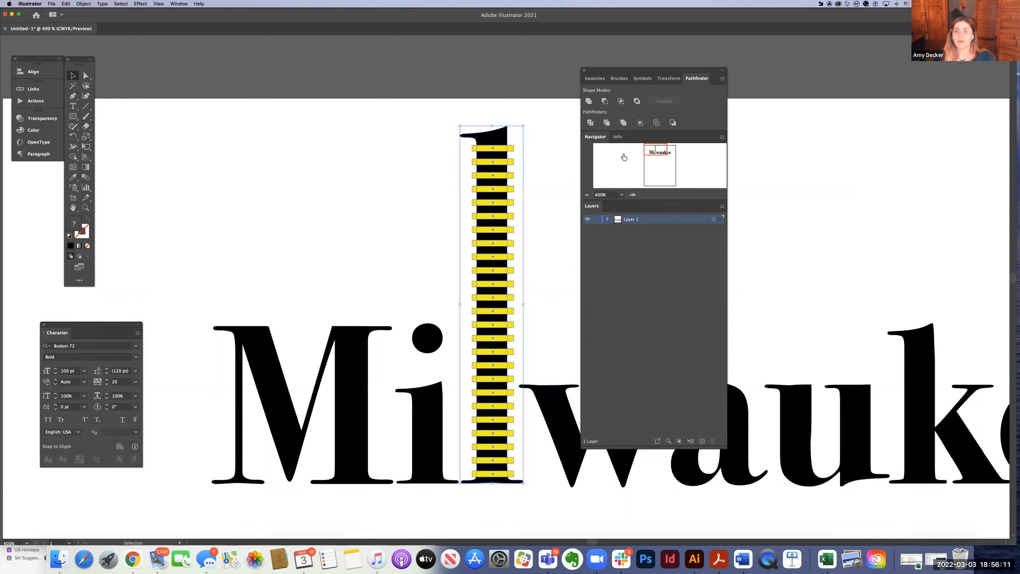
left_click(605, 101)
left_click(564, 234)
left_click_drag(667, 70, 812, 11)
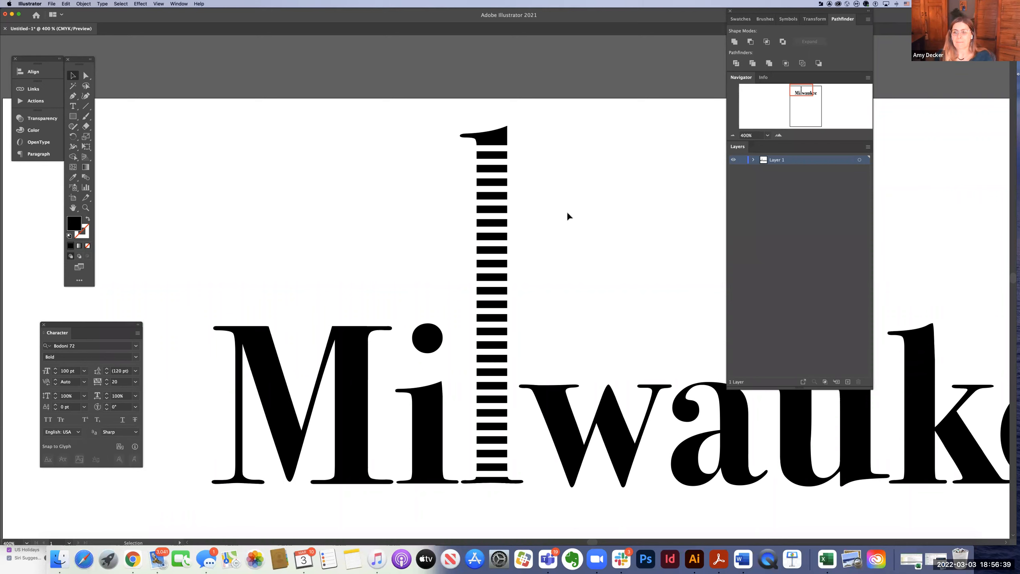
Step: Zoom out to 300% and move the Pathfinder panel group below the lettering so the whole word Milwaukee is uncovered
key("a")
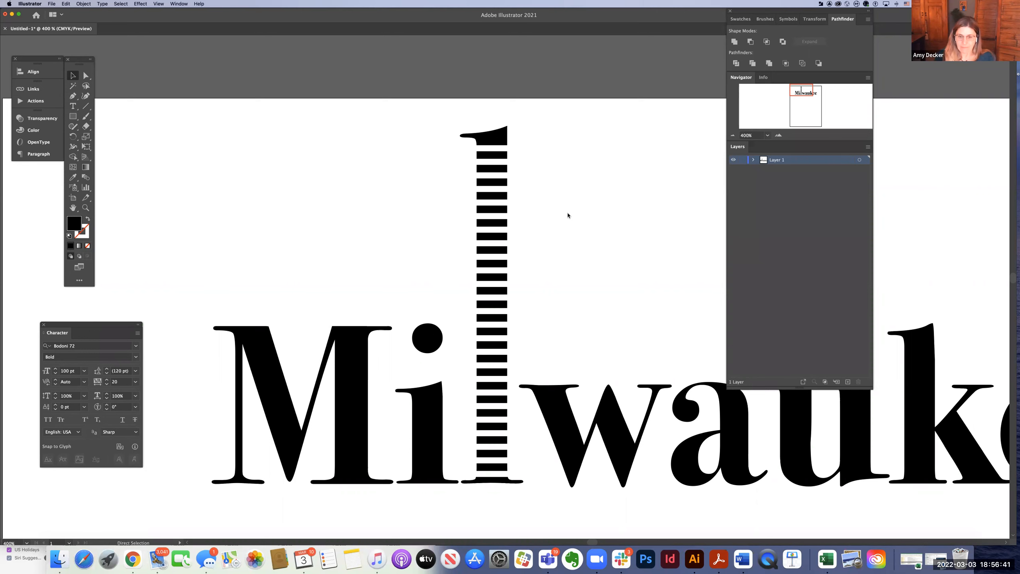
key("super+minus")
left_click_drag(558, 245, 448, 122)
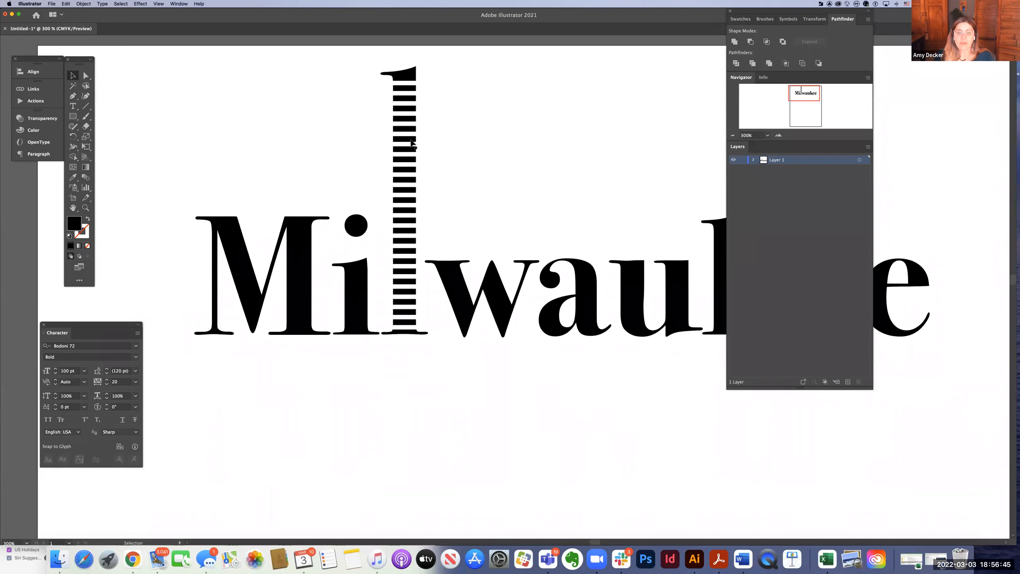
left_click_drag(836, 14, 668, 385)
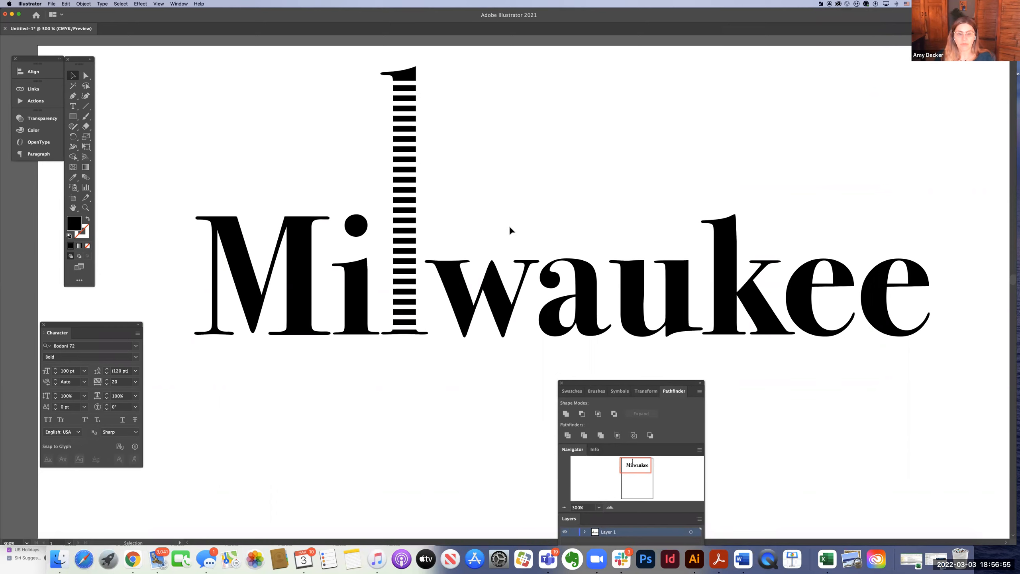
Step: Draw a black five-pointed star with the Star tool and place it over the upper-left serif of the M
left_click(73, 117)
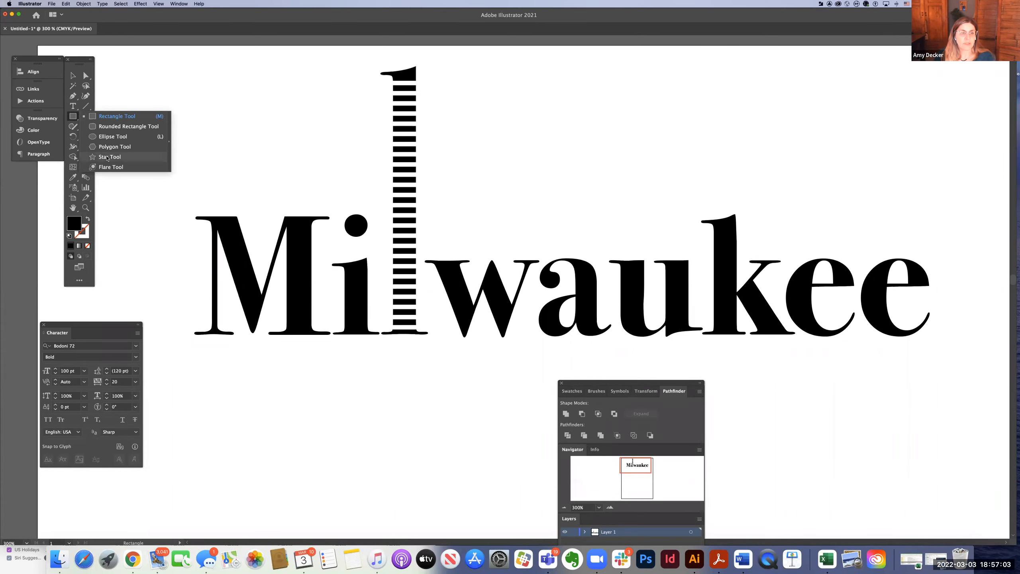
left_click(107, 157)
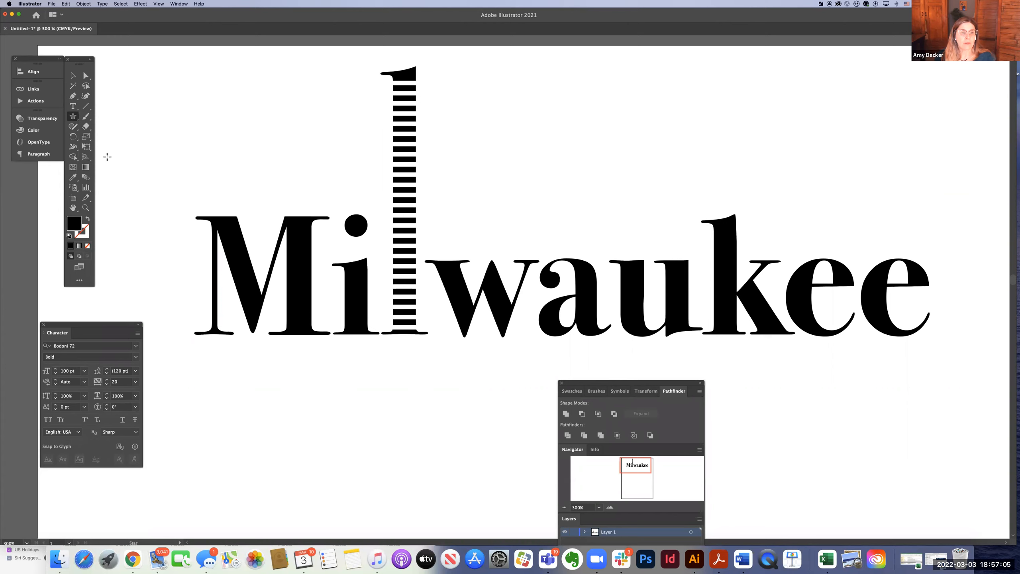
left_click_drag(148, 134, 181, 166)
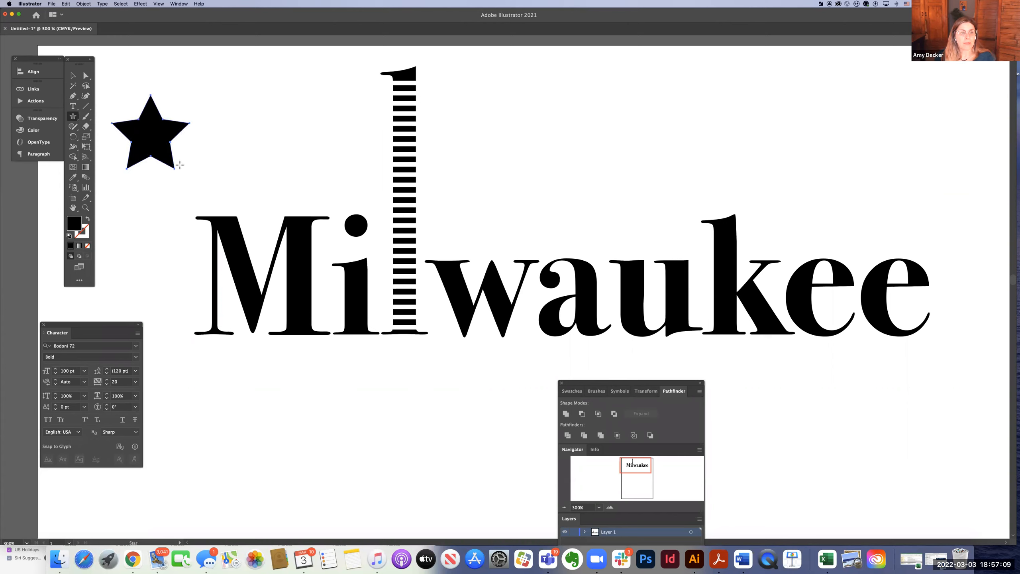
left_click(73, 75)
left_click_drag(163, 139, 208, 199)
left_click(275, 216)
left_click(227, 200)
Step: Examine at 1200% zoom how the star overlaps the upper-left corner of the M
key("a")
key("super+equal")
key("super+equal")
key("super+equal")
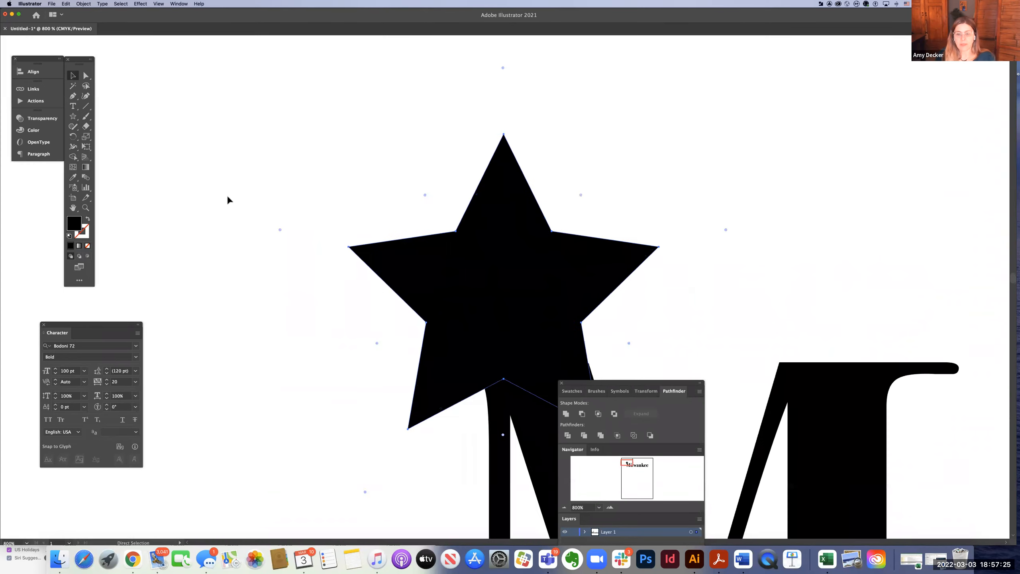
key("super+equal")
mouse_move(363, 239)
left_mouse_down()
mouse_move(343, 234)
mouse_move(353, 234)
left_mouse_up()
key("v")
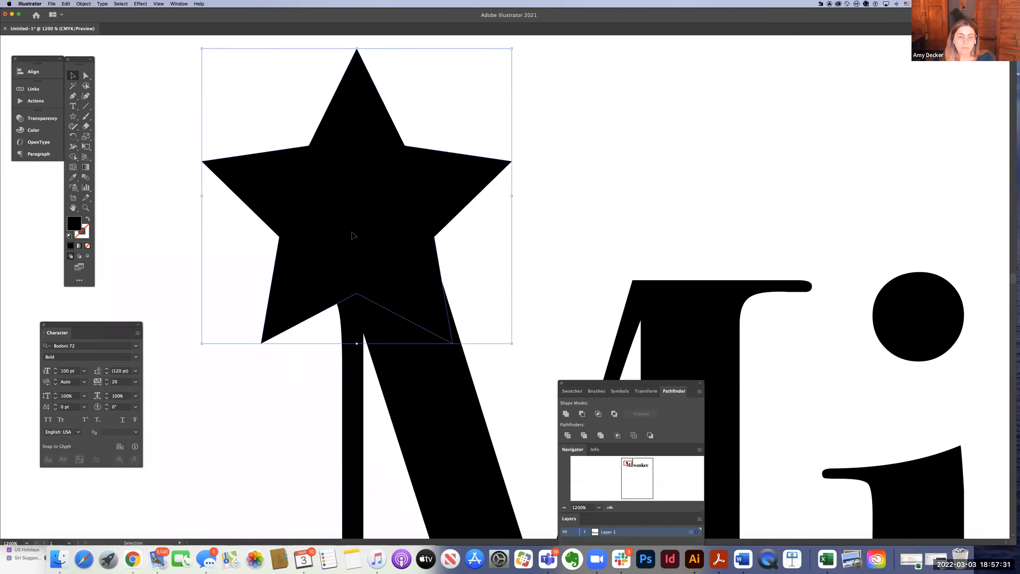
left_click(198, 260)
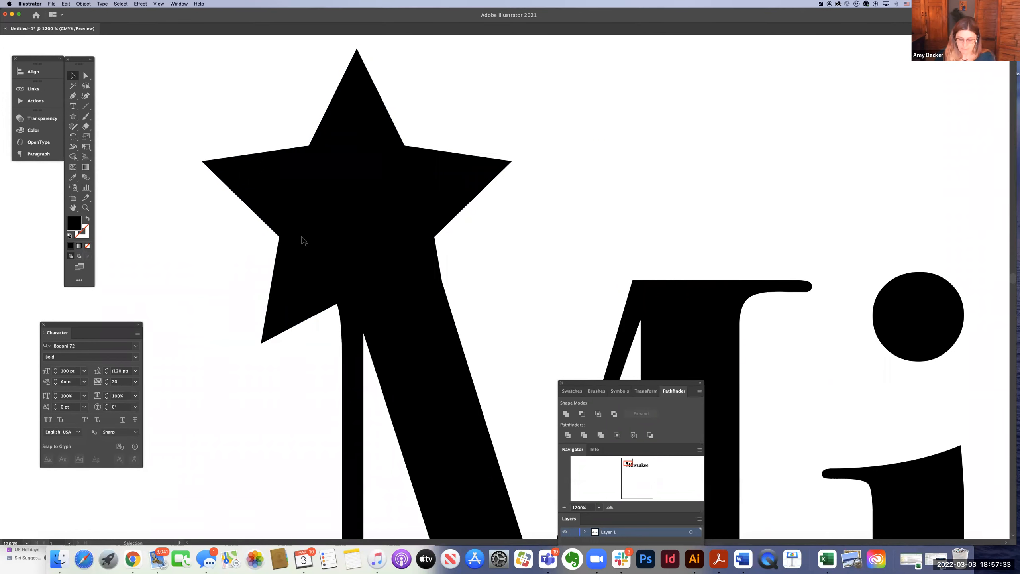
Step: Fill the star with the in-gamut pinkish purple #B45DA4
key("super+minus")
key("super+minus")
key("super+minus")
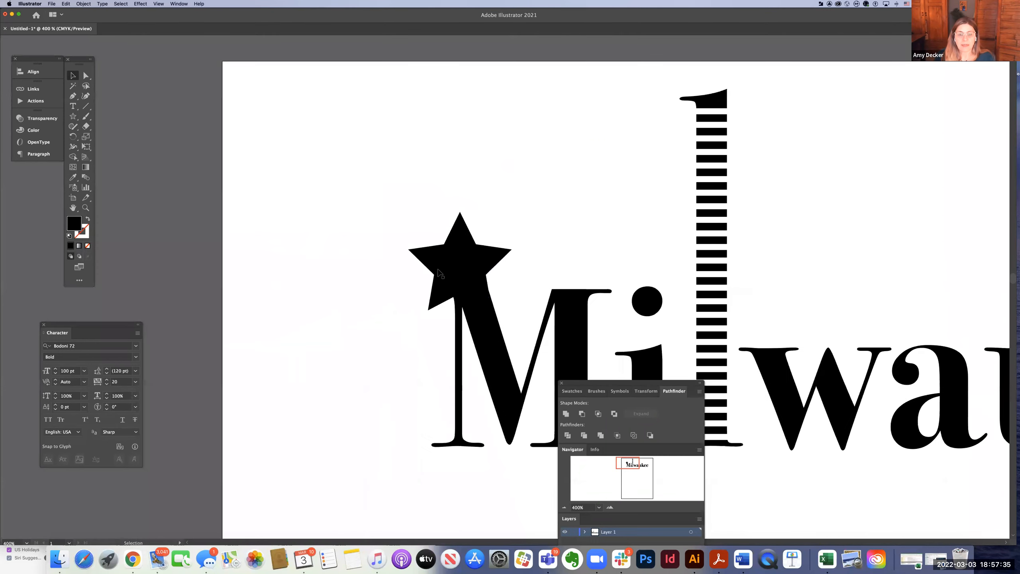
left_click(430, 242)
double_click(74, 224)
left_click(252, 162)
left_click(291, 110)
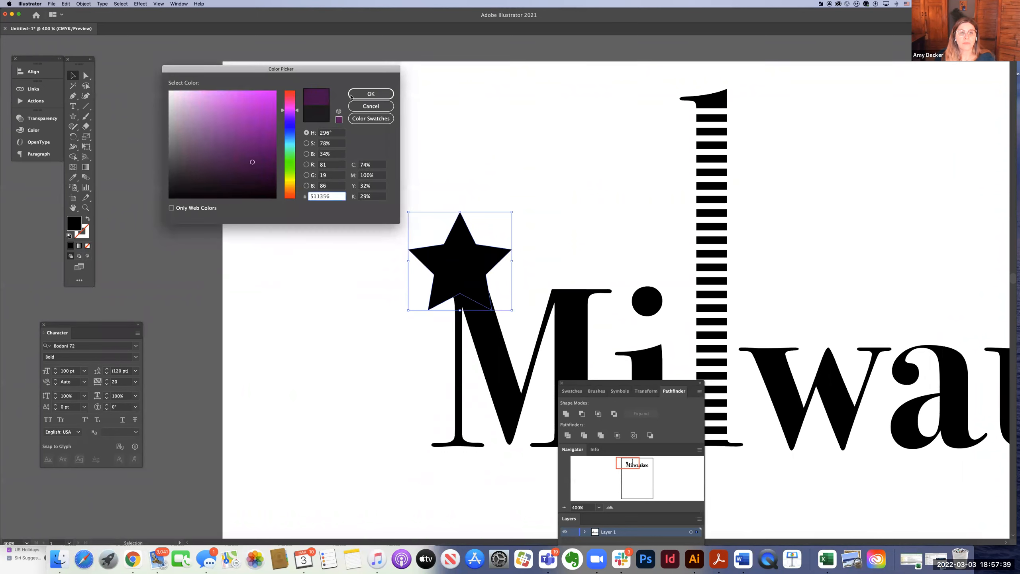
left_click(212, 128)
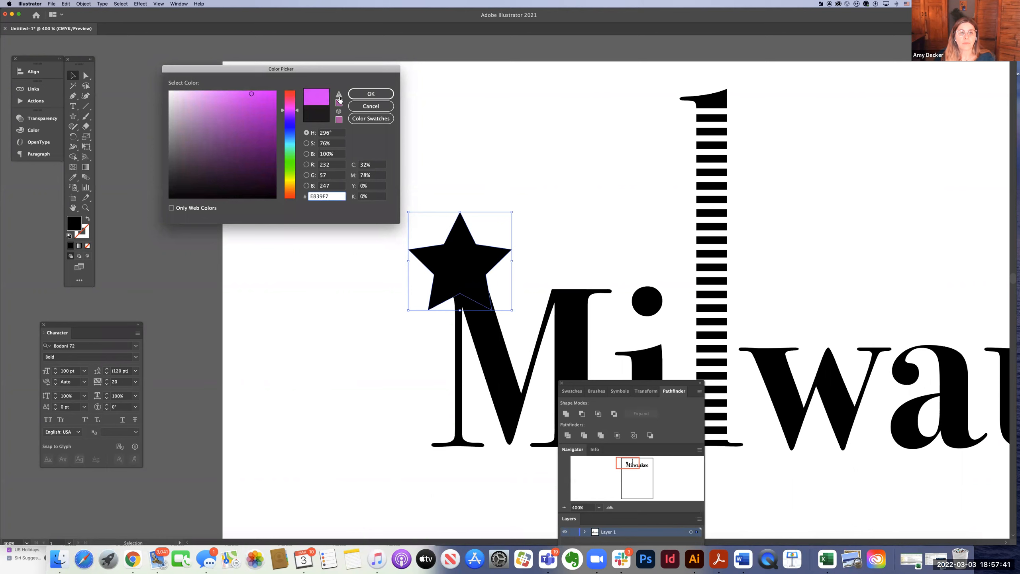
left_click(370, 94)
left_click(417, 286)
left_click_drag(417, 286, 225, 274)
scroll(225, 274, "up", 2)
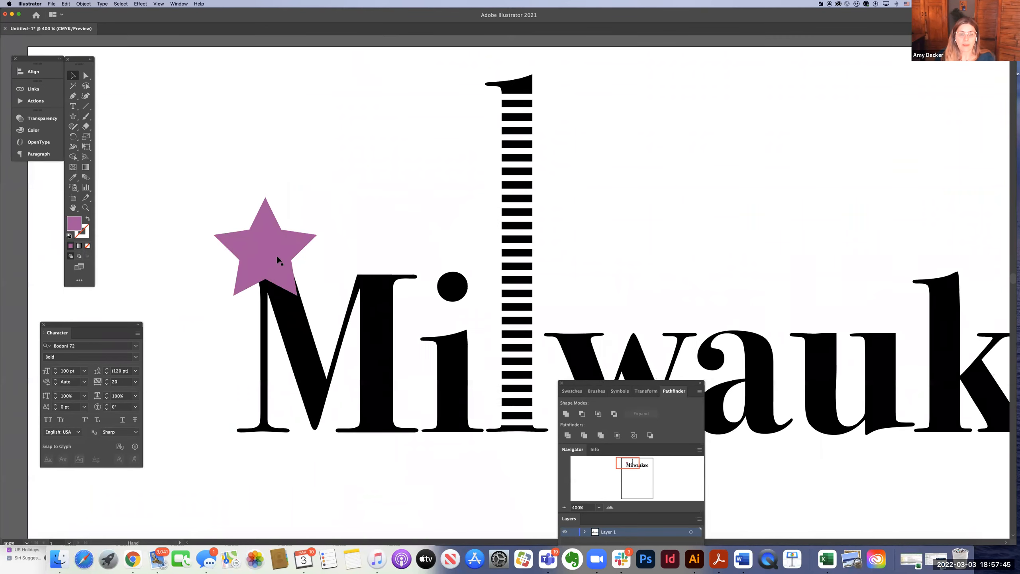
Step: Unite the star and the M into one shape with Pathfinder, then move the Pathfinder panel group clear of the "l"
left_click(275, 251)
left_click(288, 324)
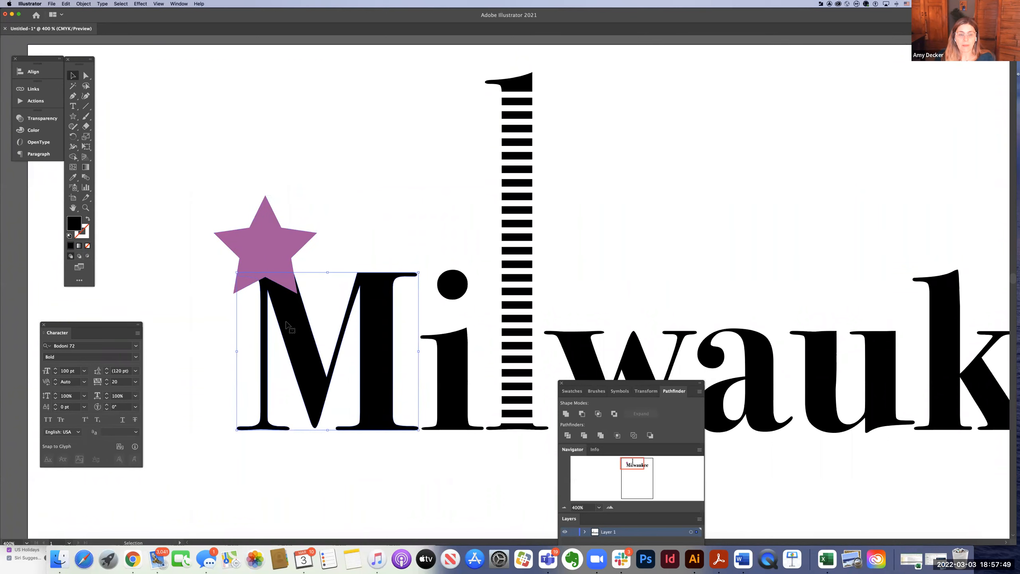
left_click(268, 251, "shift")
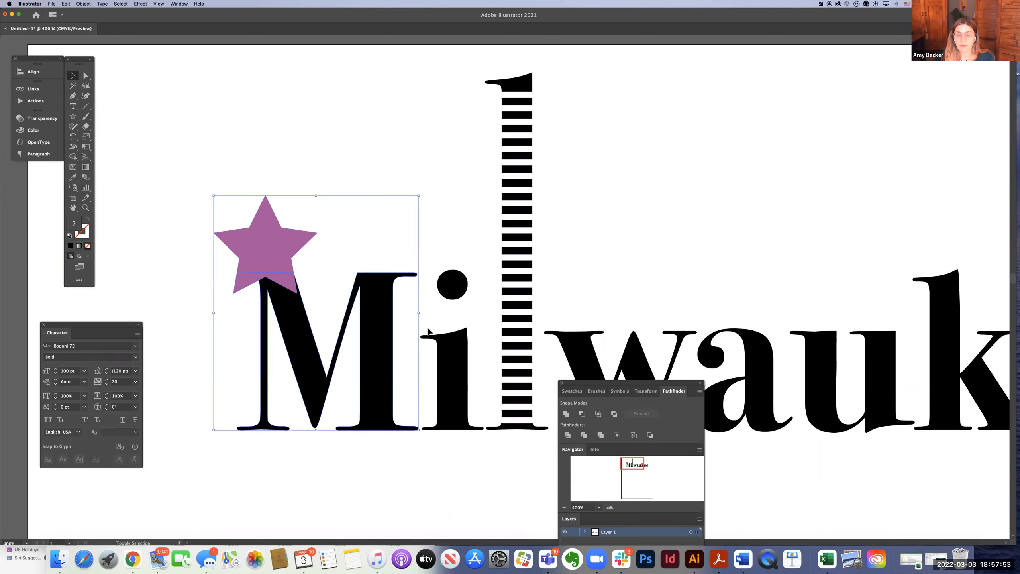
left_click_drag(584, 383, 478, 109)
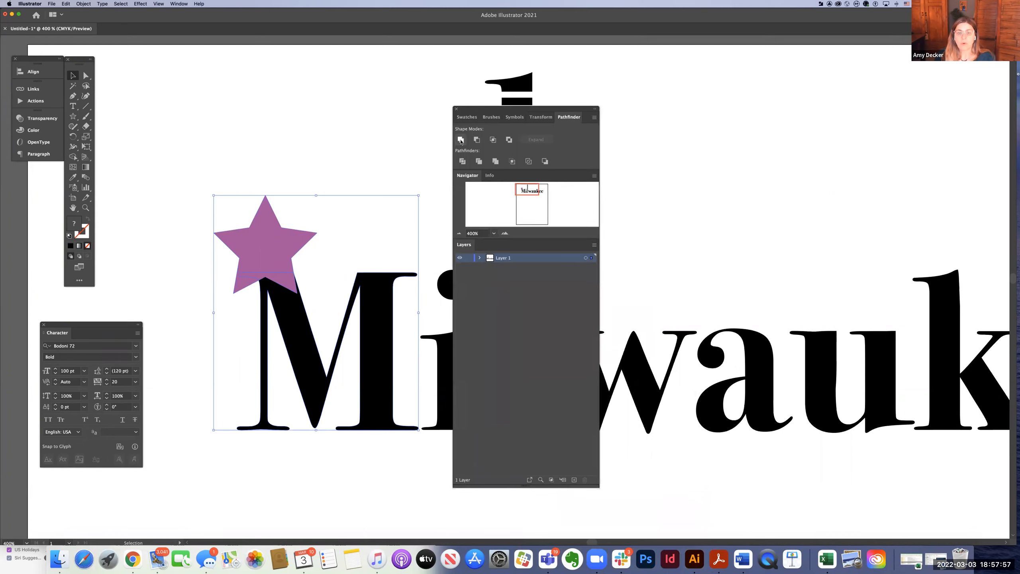
left_click(461, 140)
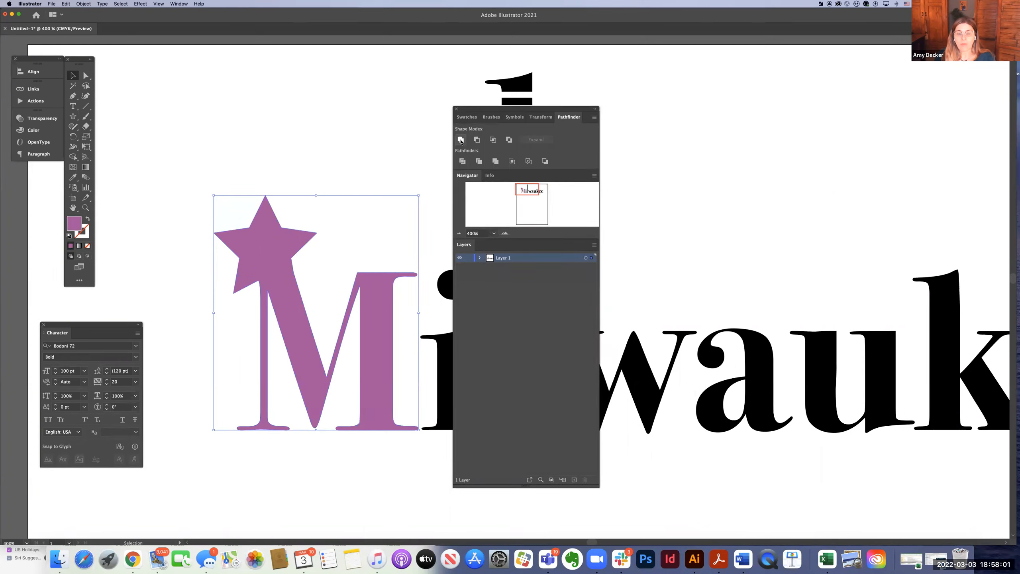
left_click_drag(470, 111, 714, 117)
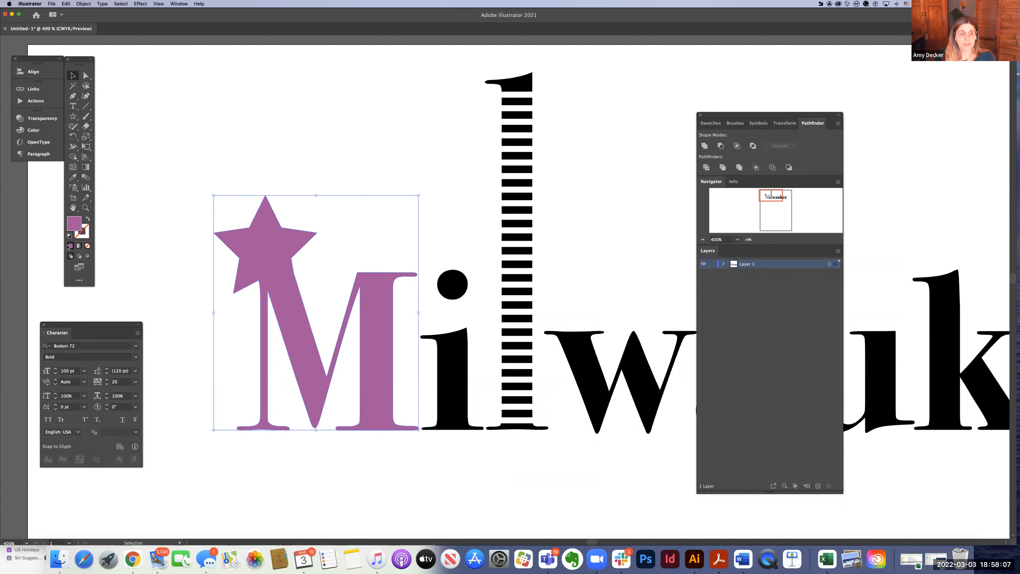
Step: Change the fill of the united M and star to near-black
double_click(71, 228)
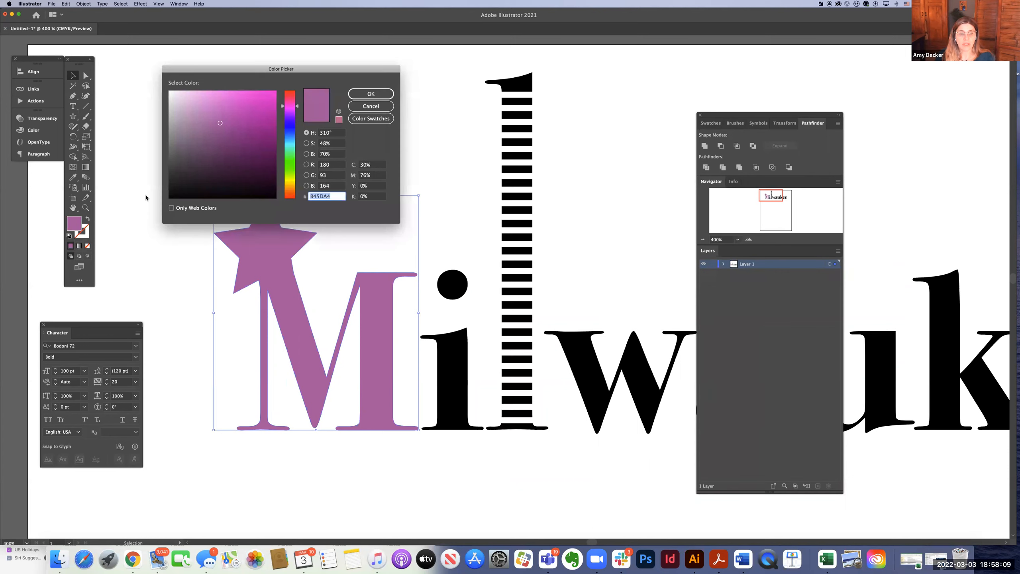
left_click(251, 180)
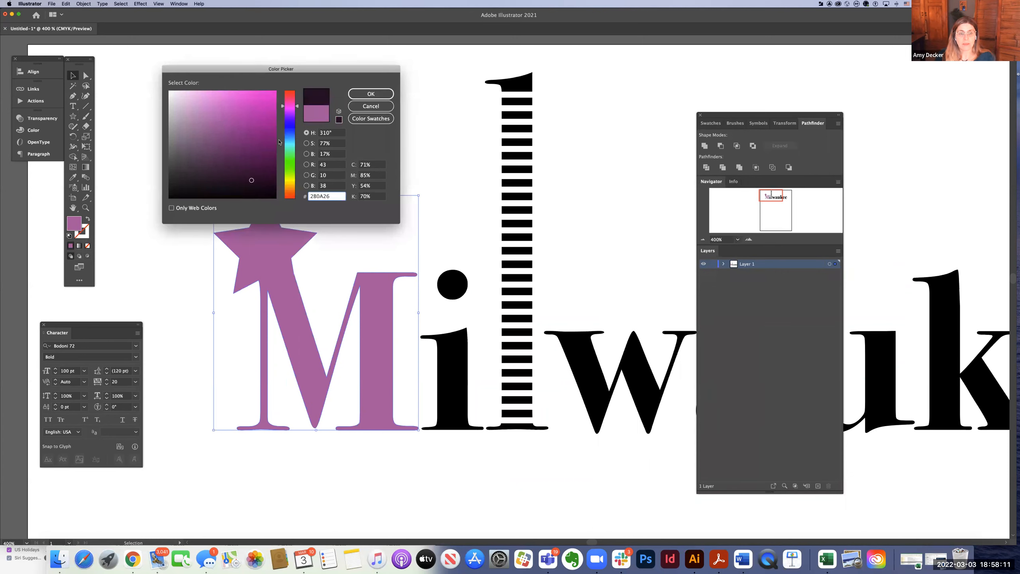
left_click(274, 197)
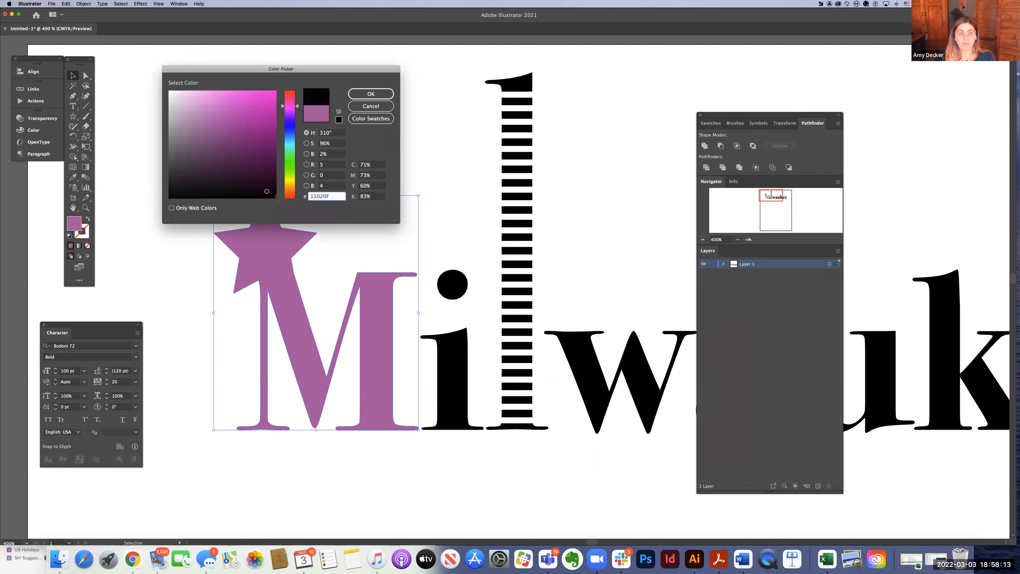
left_click(369, 95)
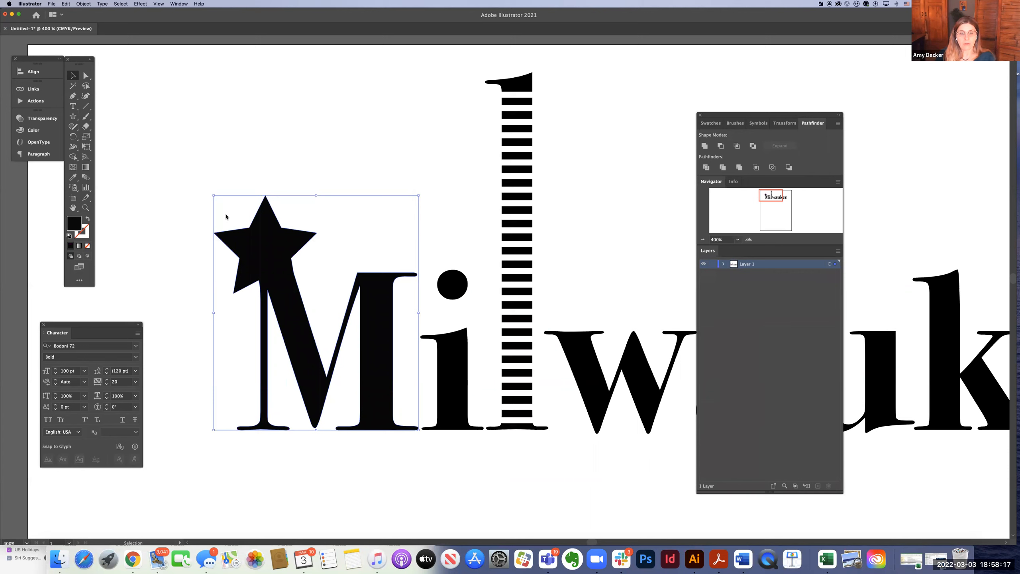
Step: Fill the united M and star shape with dark purple and deselect it
double_click(73, 223)
left_click(253, 155)
left_click(380, 93)
left_click(376, 128)
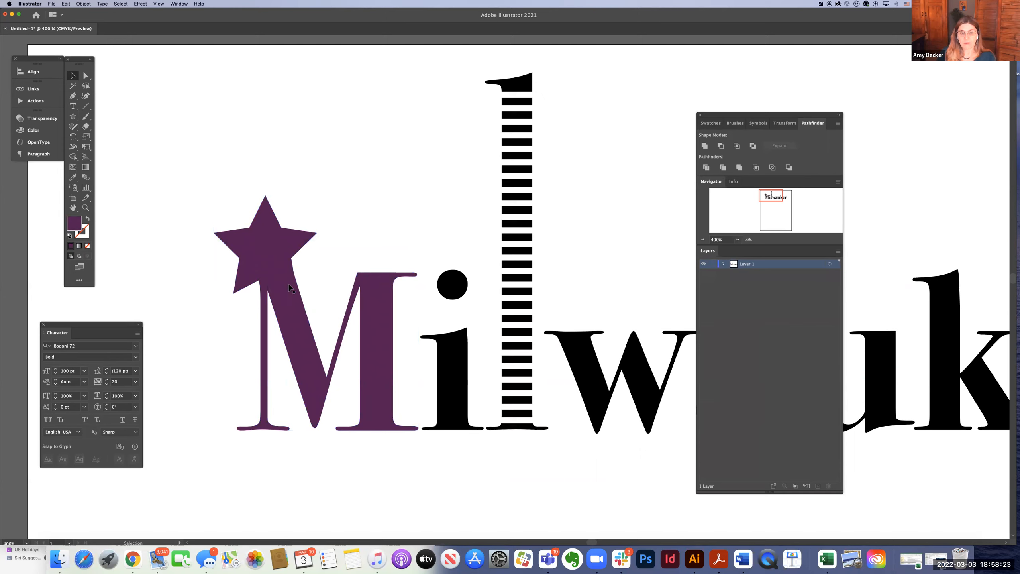
left_click_drag(188, 220, 263, 176)
key("super+z")
left_click(309, 184)
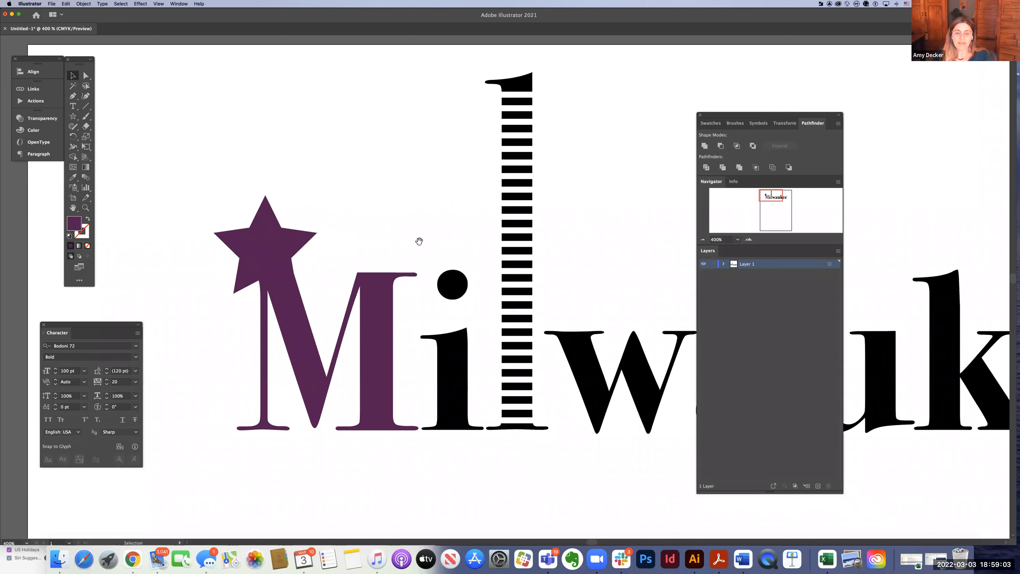
Step: Review the customized M and striped "l" within the whole word Milwaukee at 200% zoom
left_click_drag(420, 237, 295, 229)
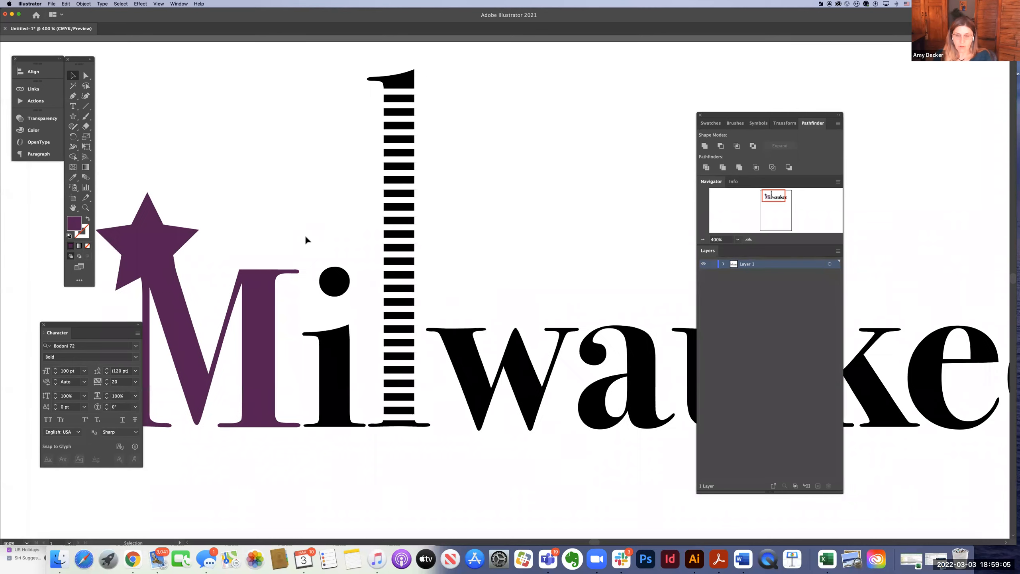
key("super+minus")
key("super+minus")
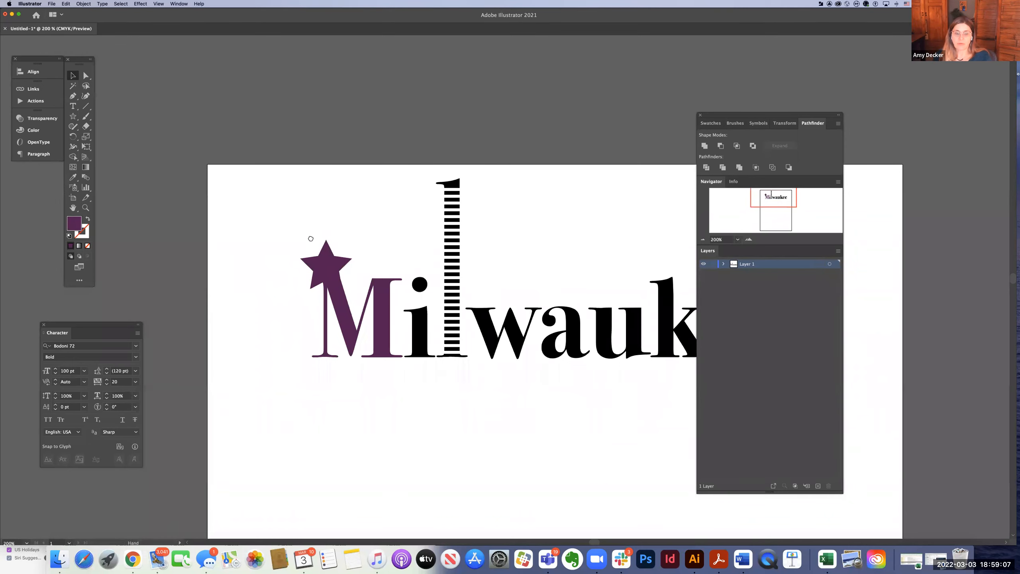
left_click_drag(310, 239, 203, 212)
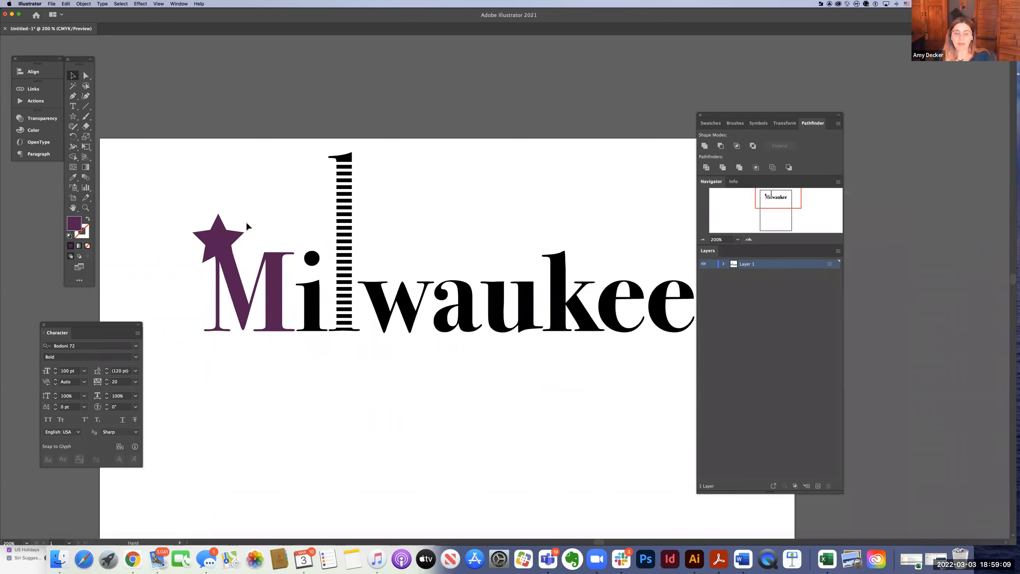
left_click(227, 244)
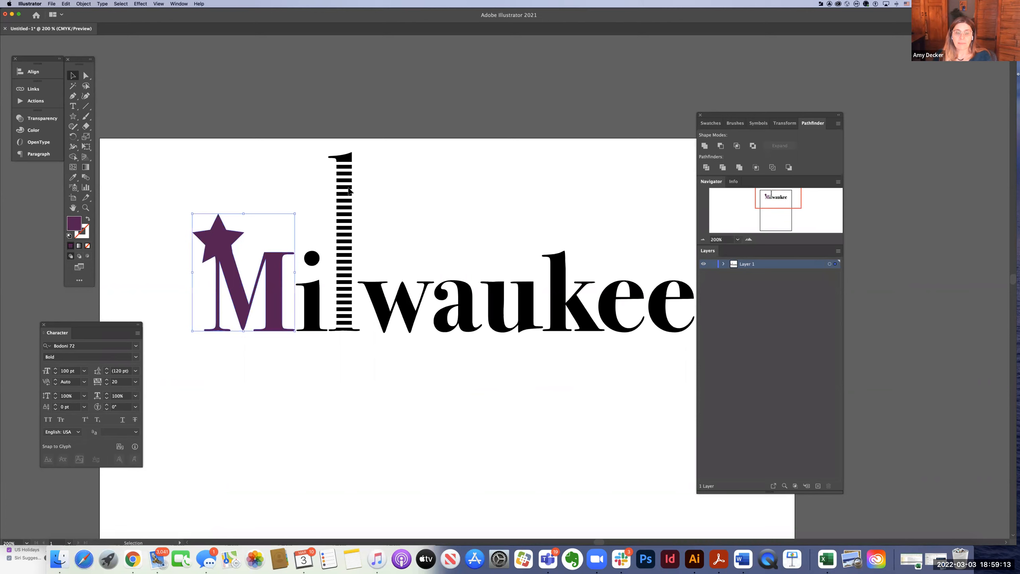
left_click(348, 192)
left_click(392, 188)
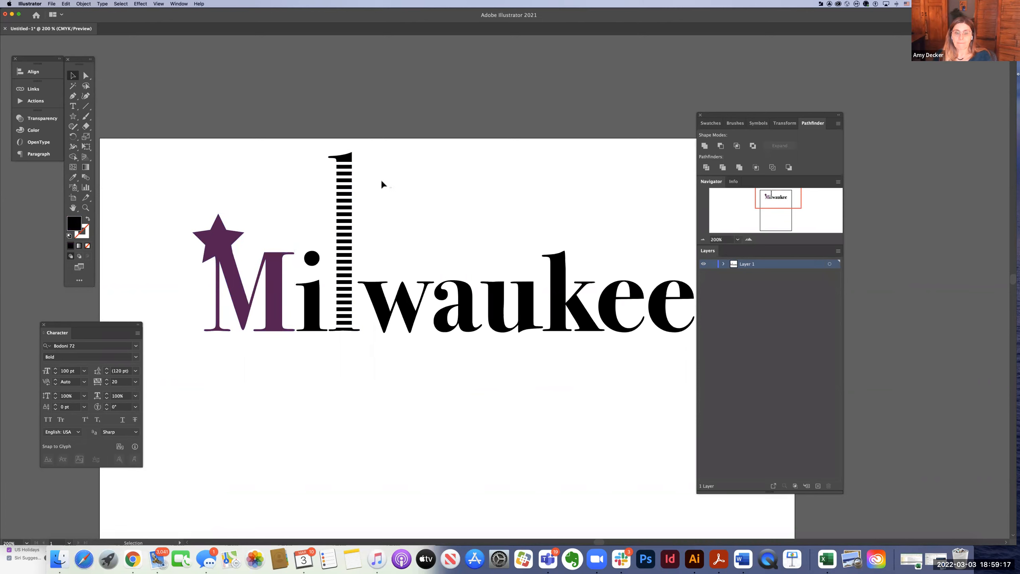
scroll(377, 176, "right", 2)
scroll(377, 176, "down", 1)
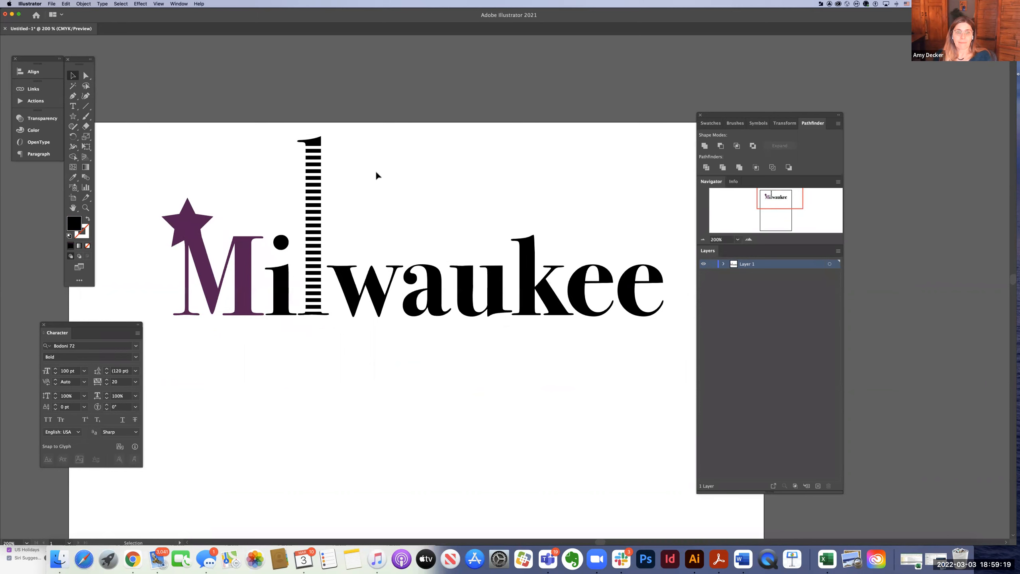